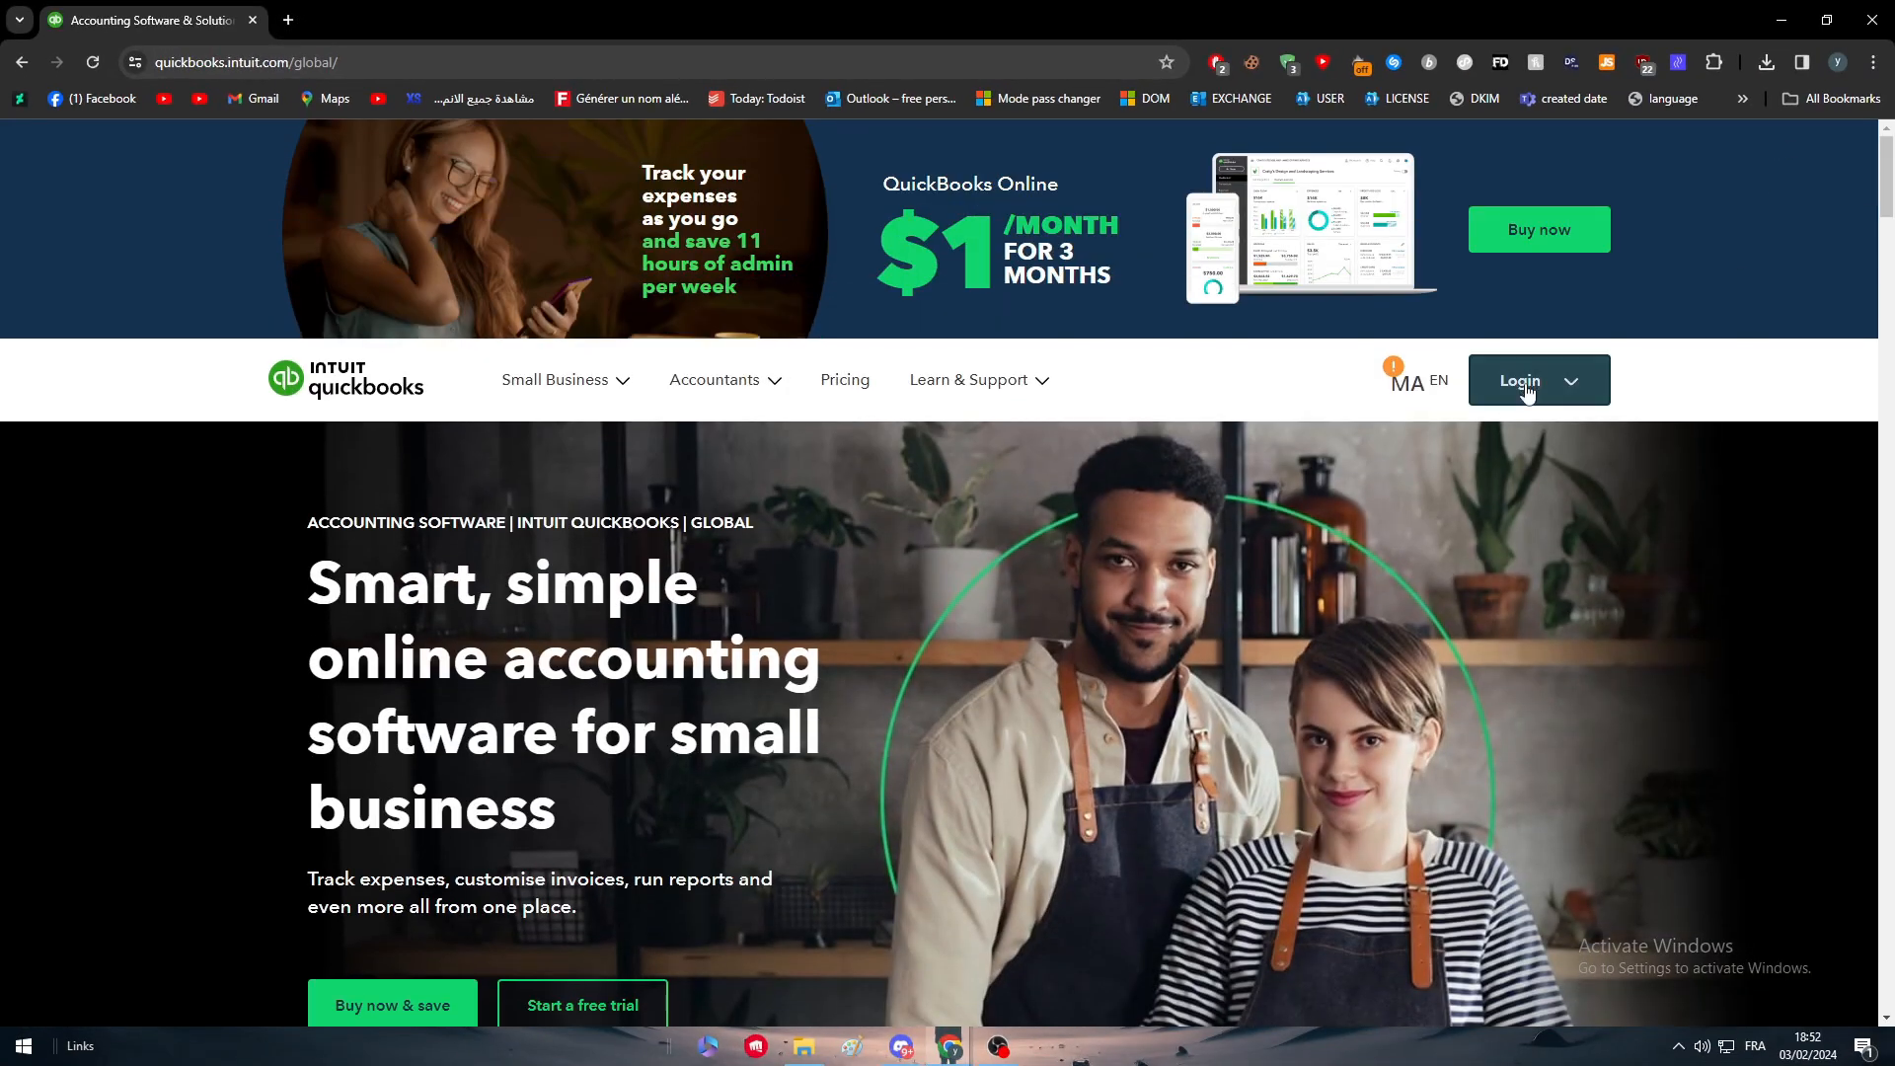
Step: Sign in to QuickBooks Online with the saved Intuit account and its account password
left_click(1525, 382)
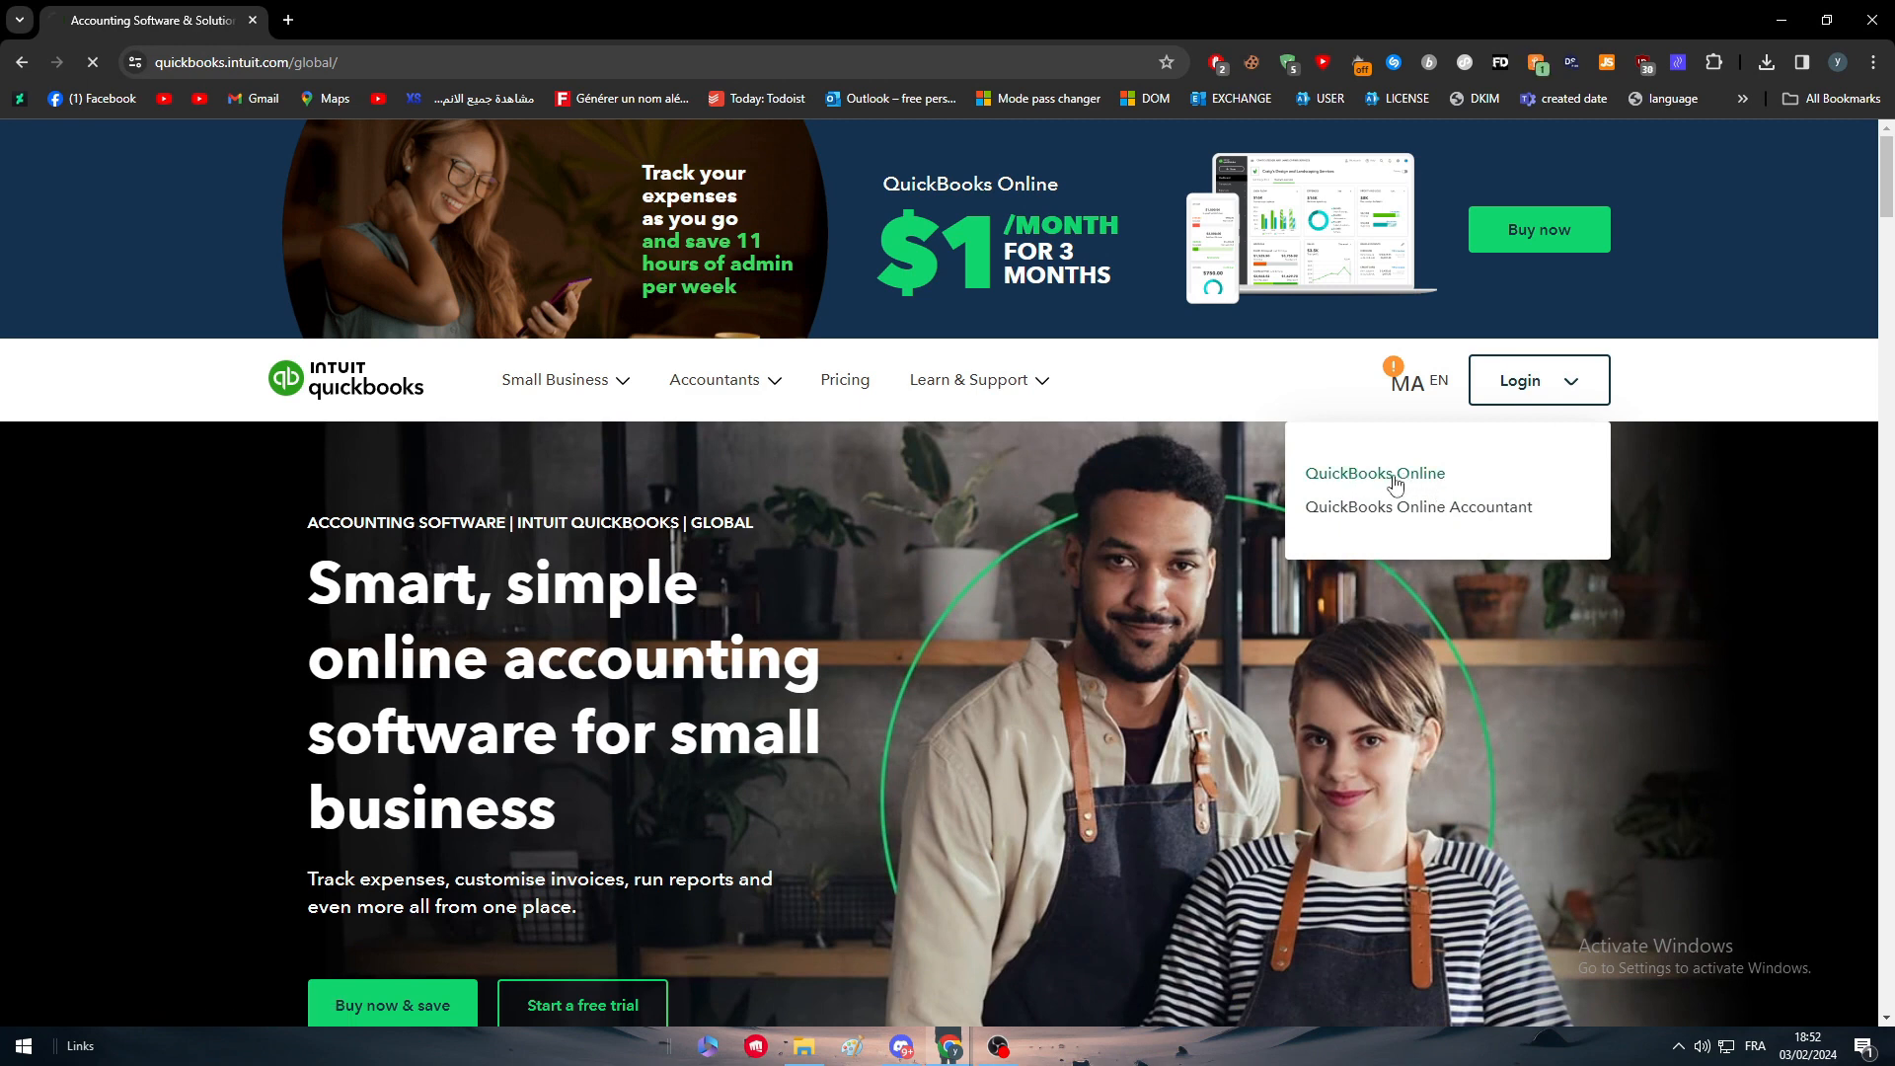
left_click(1406, 479)
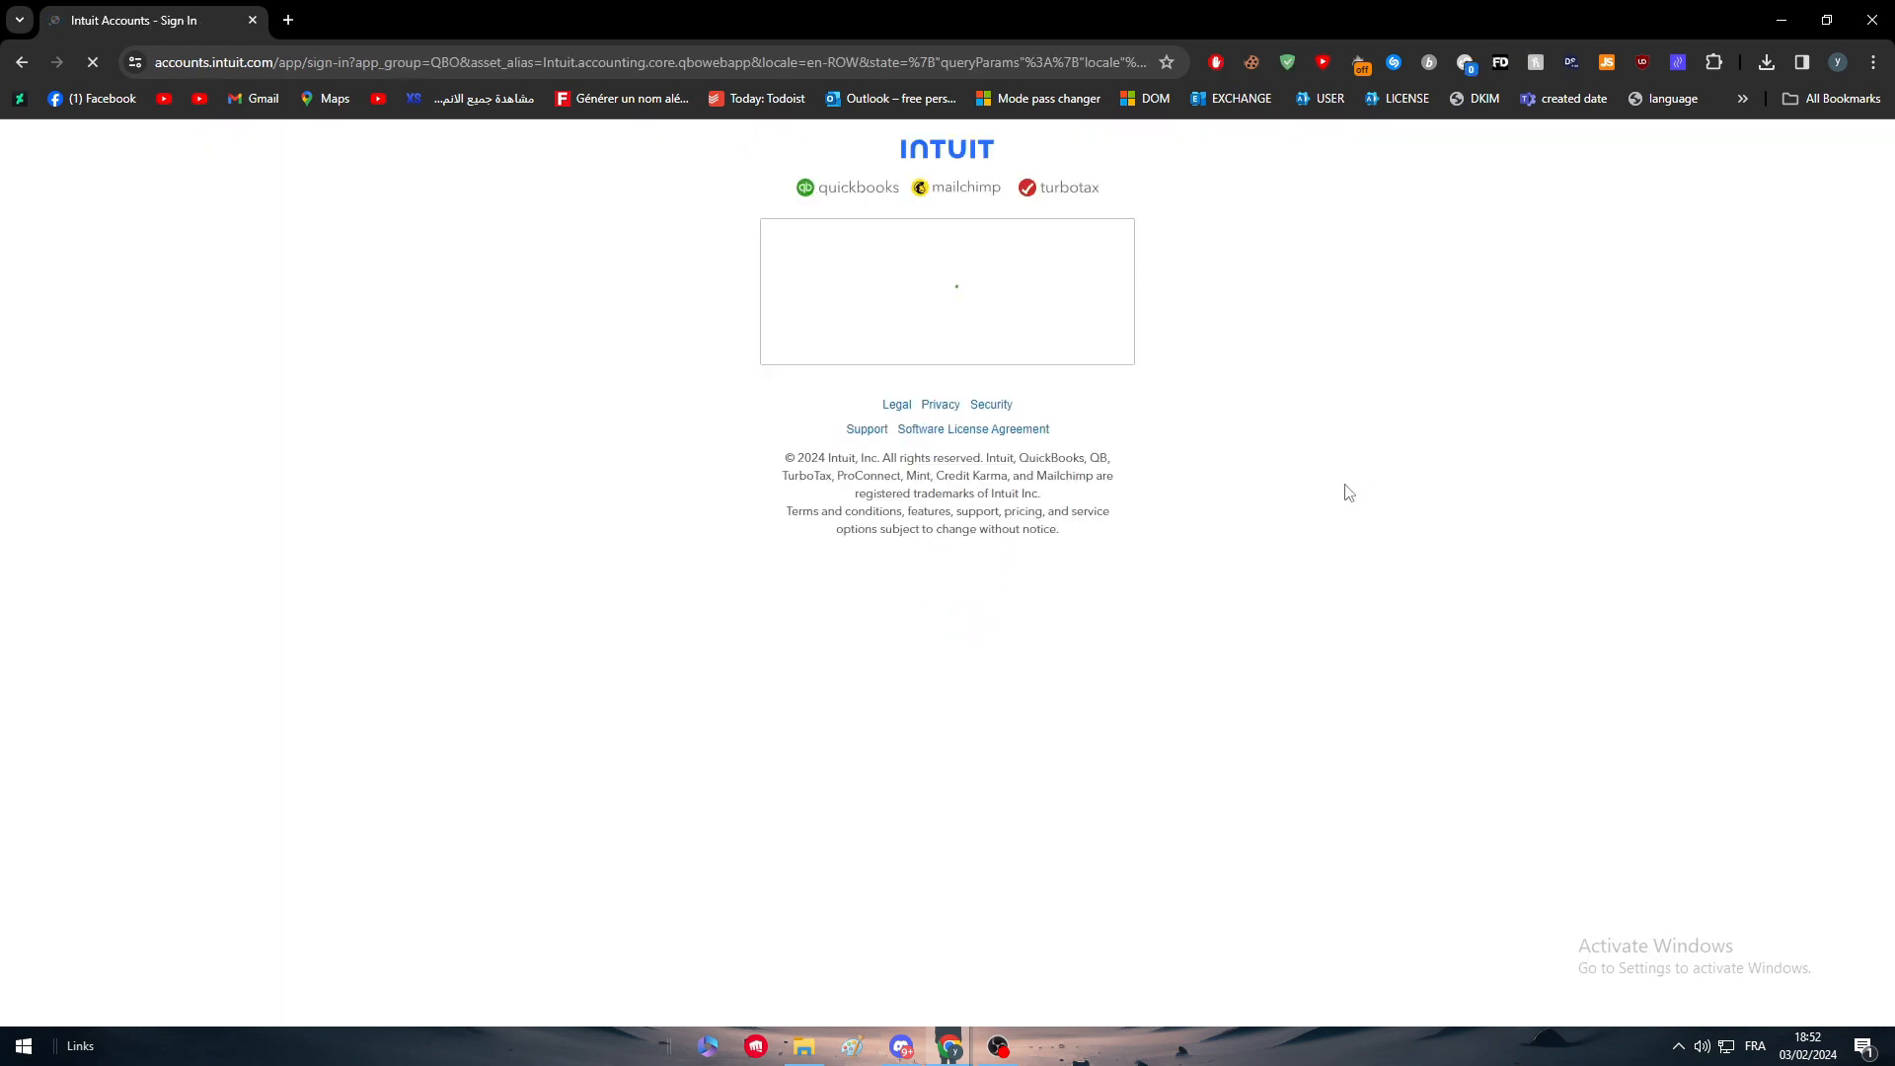
left_click(950, 538)
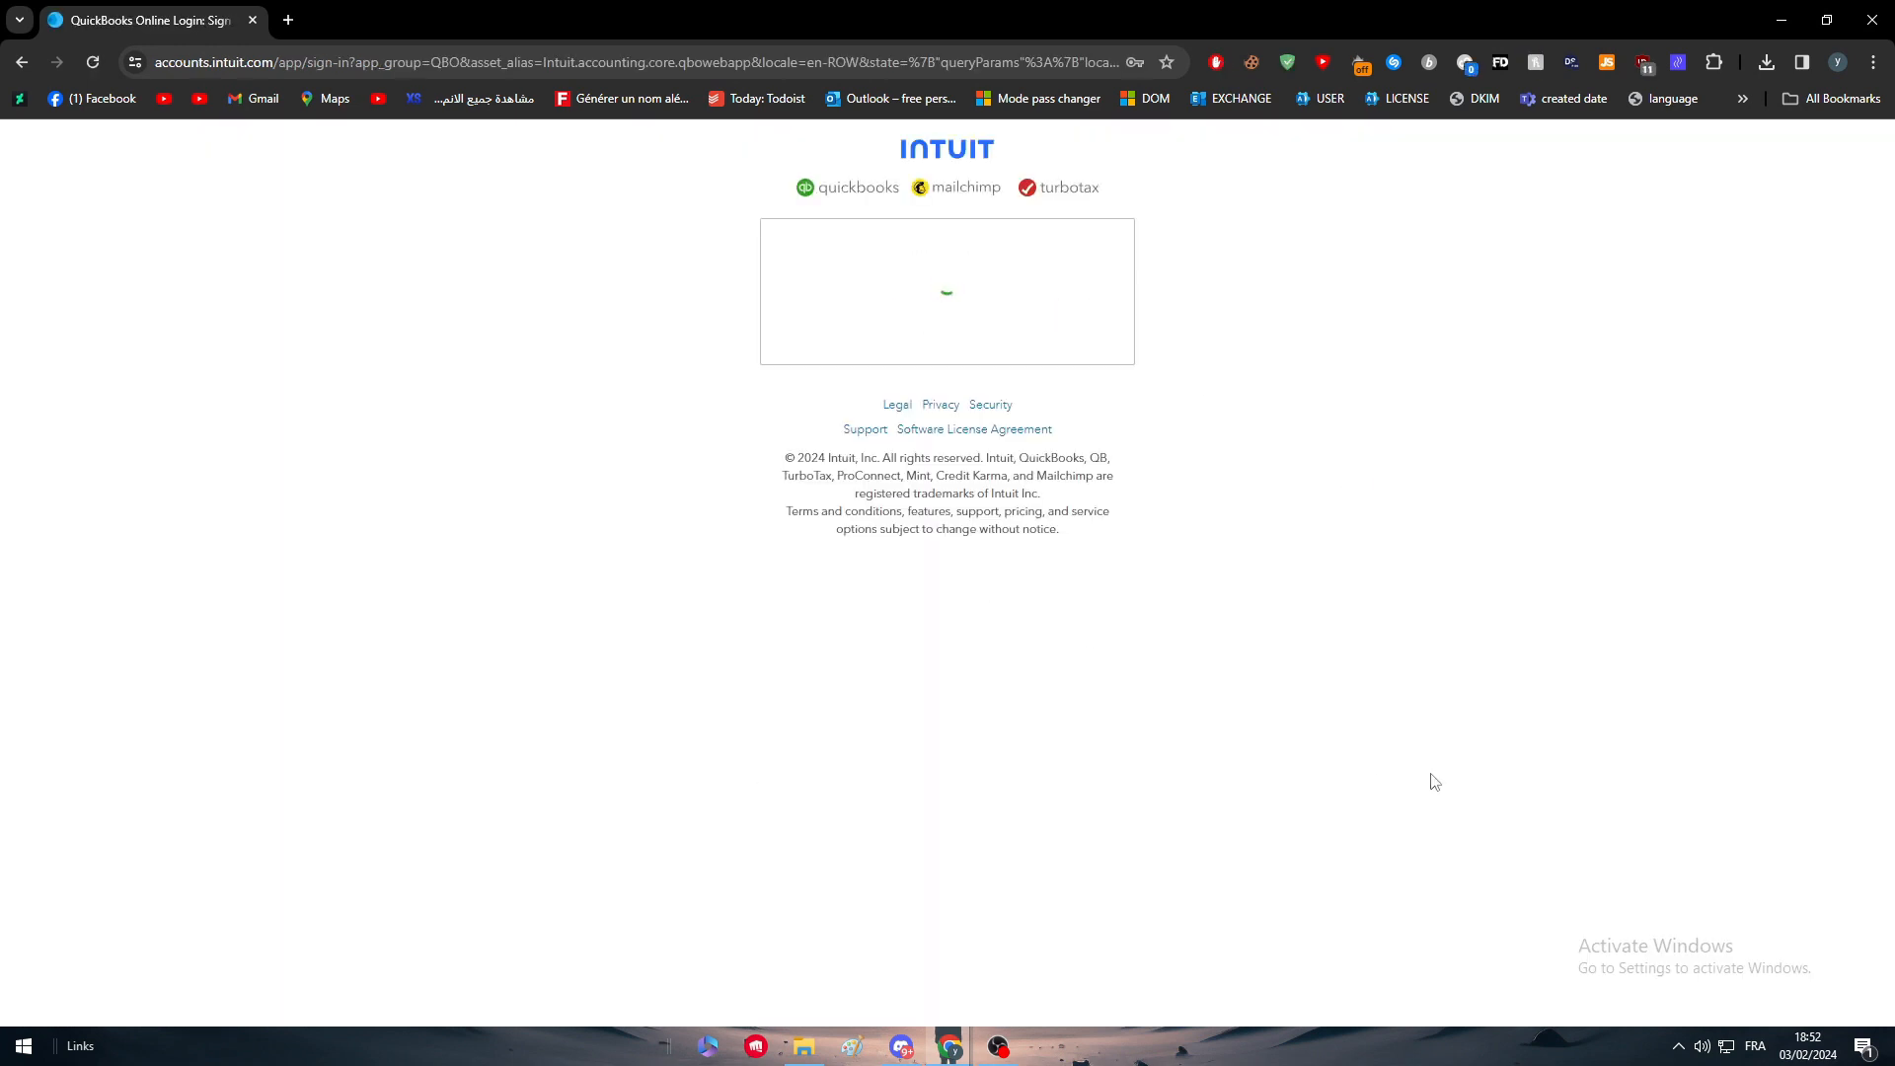
left_click(980, 404)
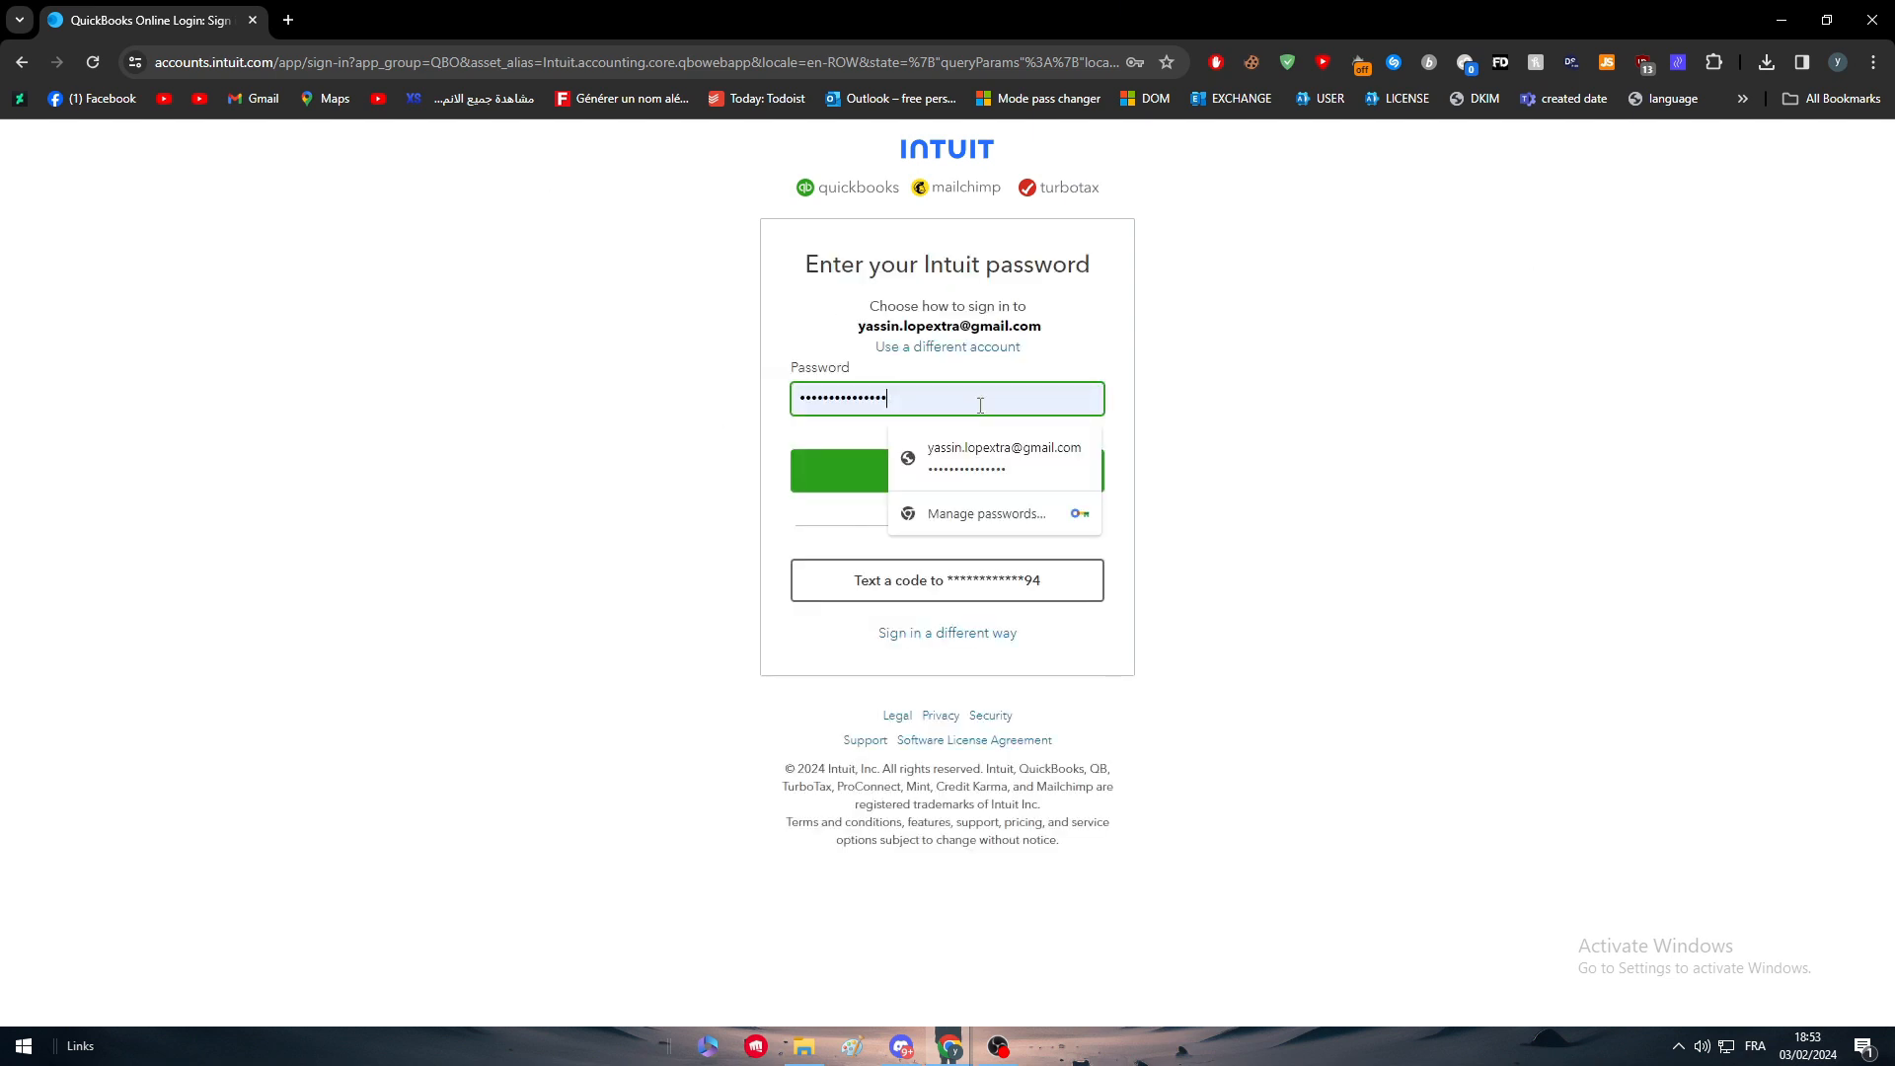
left_click(952, 461)
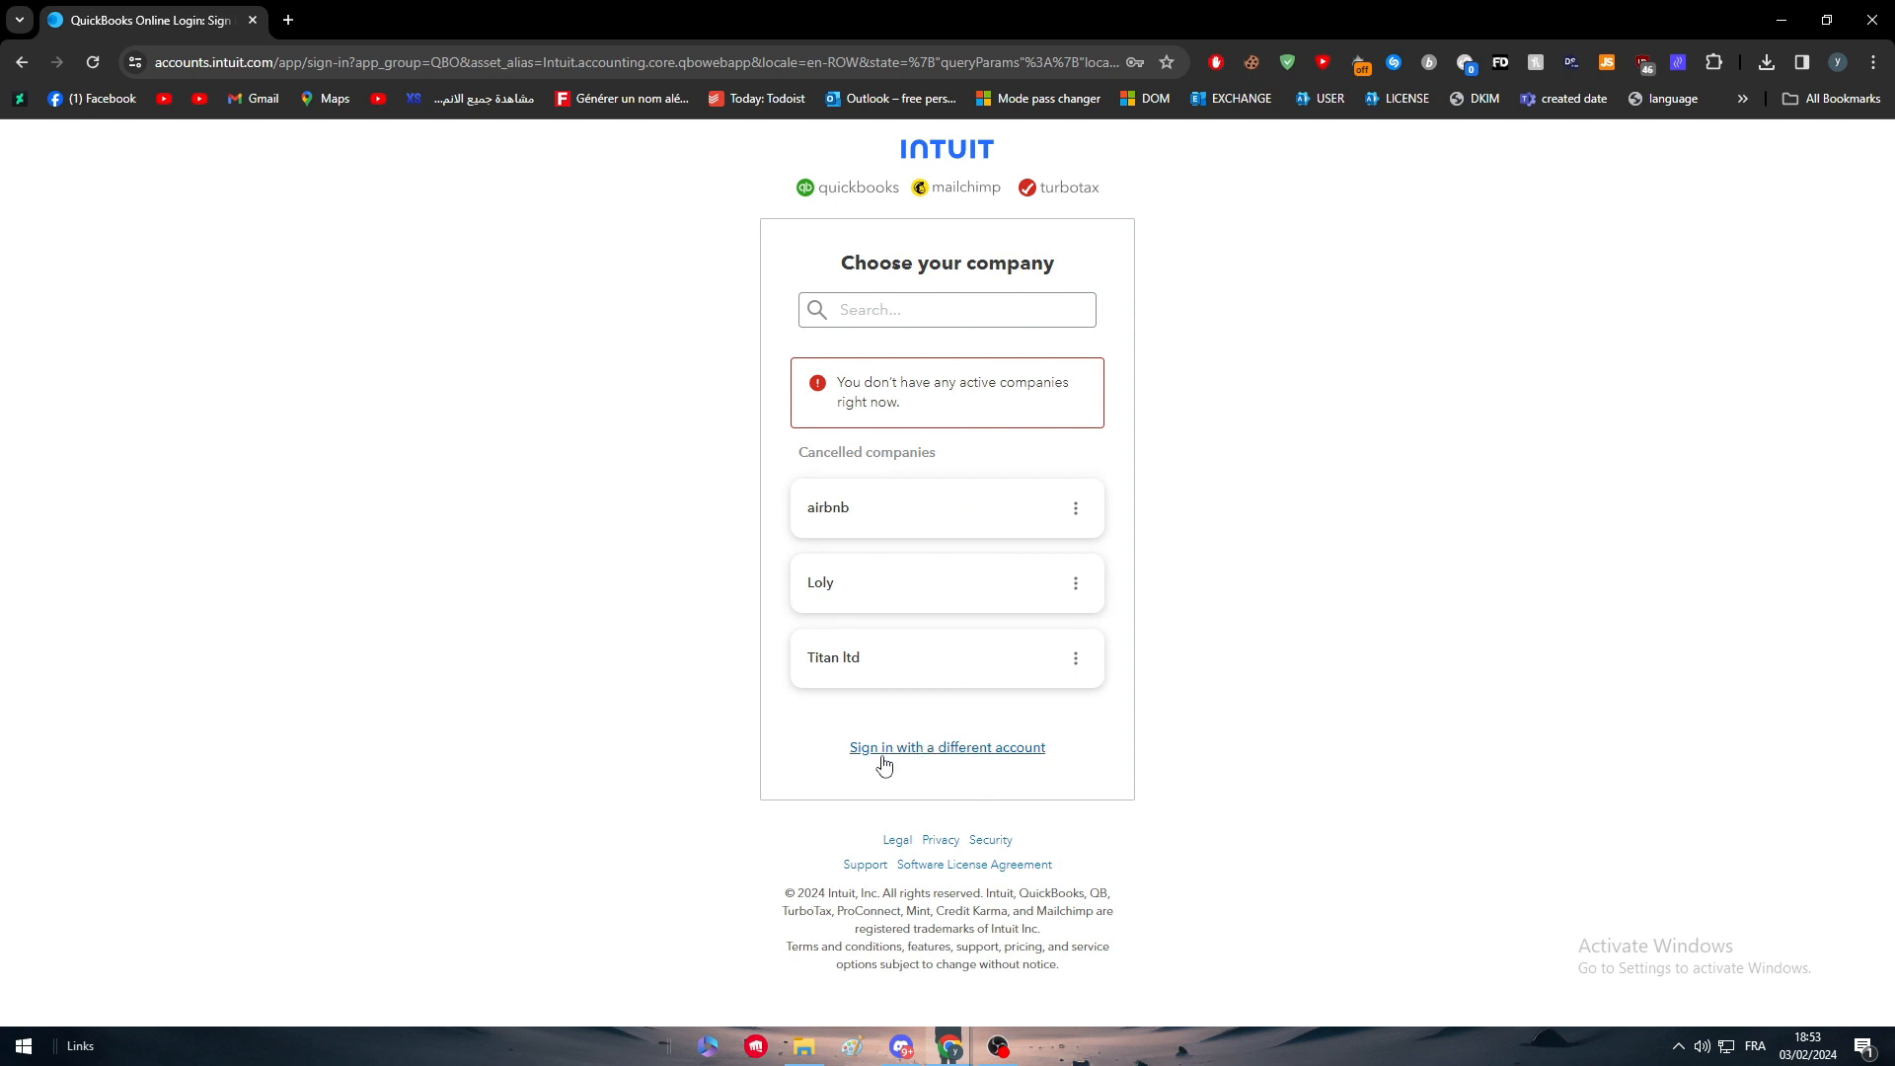
Step: Open the cancelled company airbnb and start a new customer invoice
left_click(1078, 519)
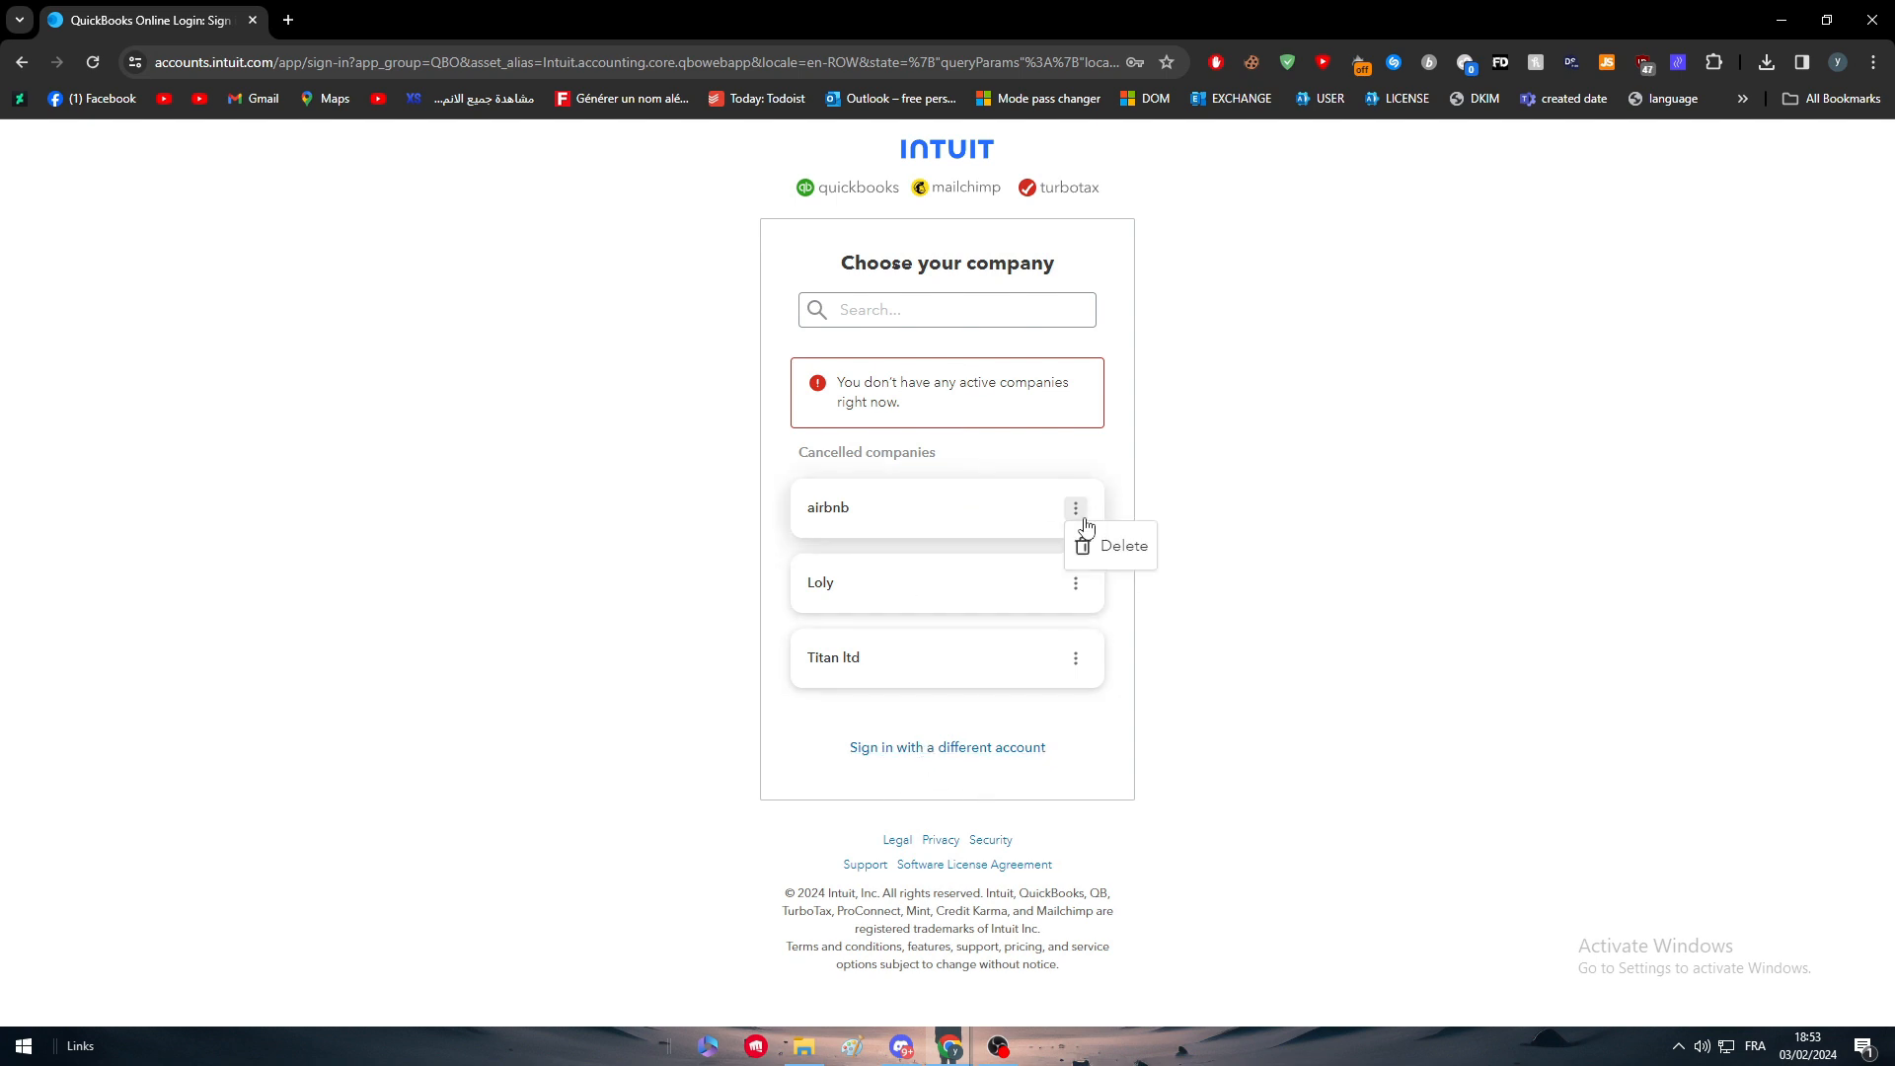
left_click(865, 515)
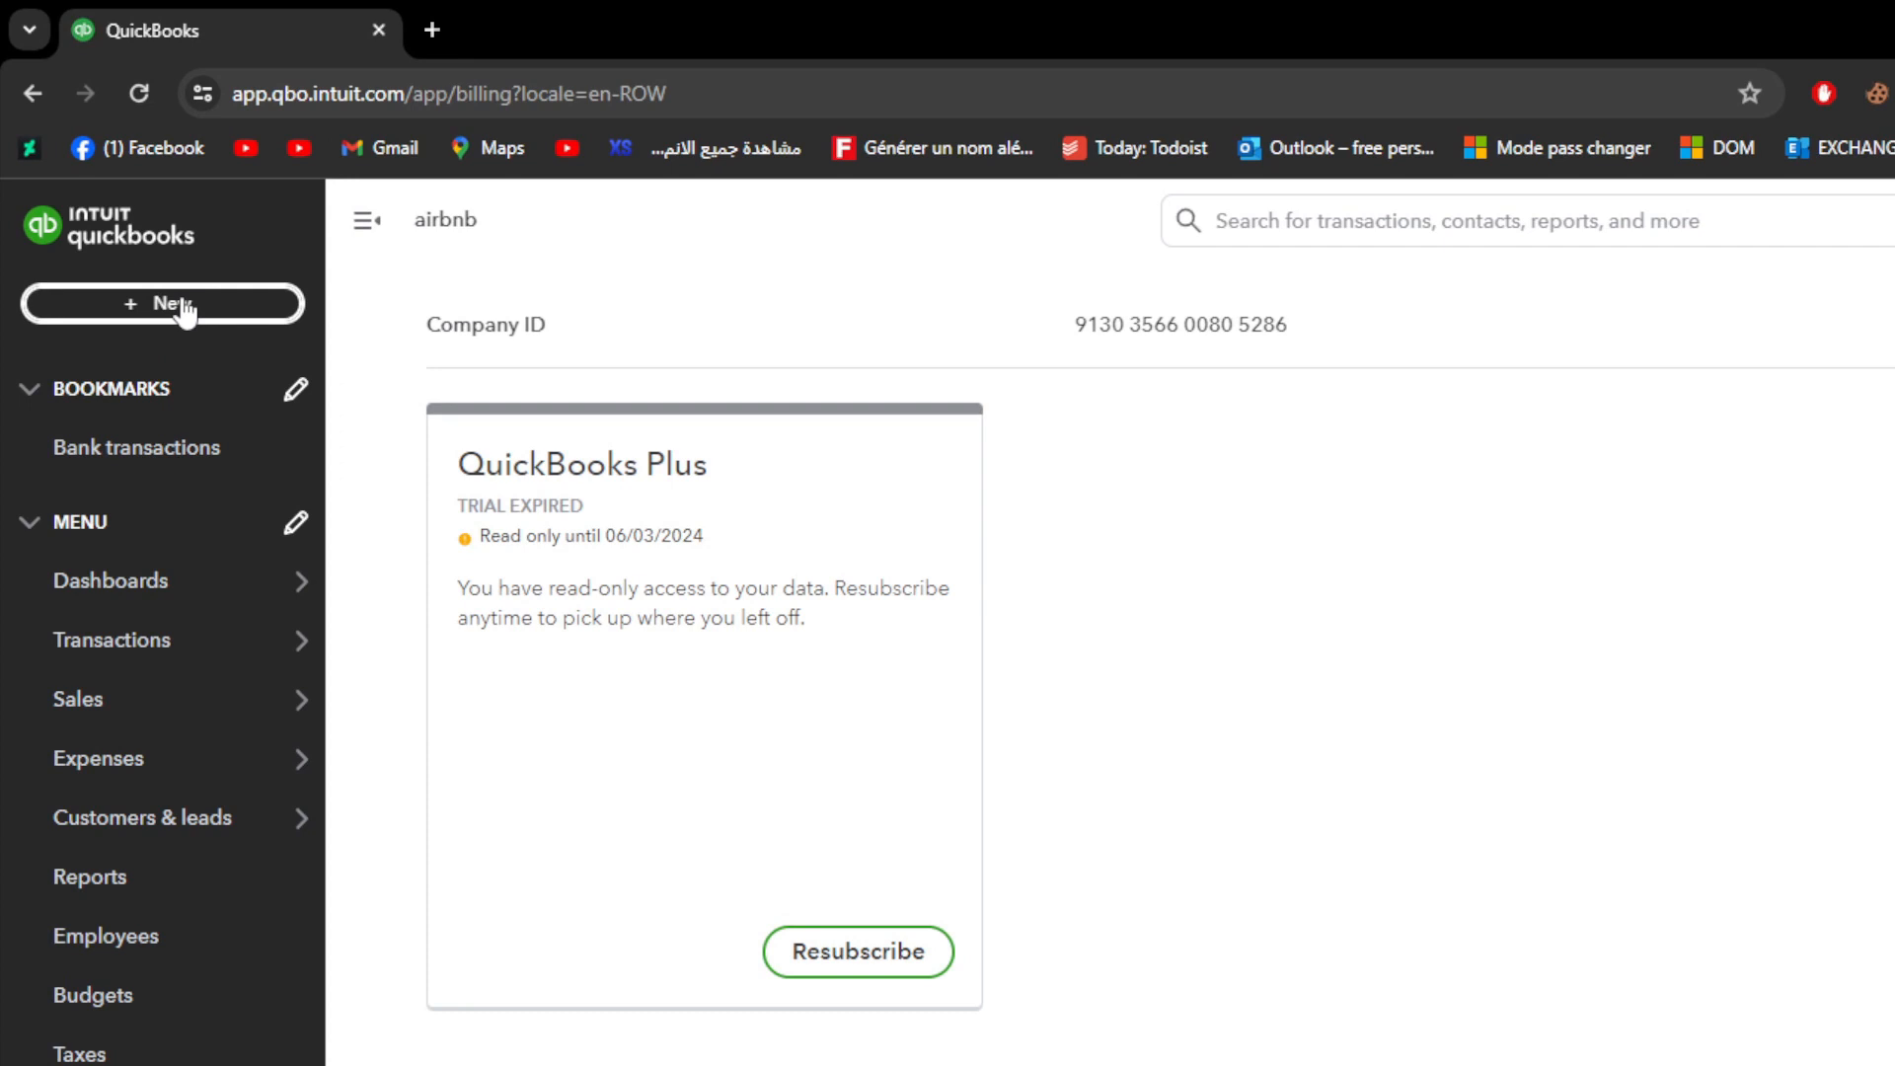
left_click(185, 310)
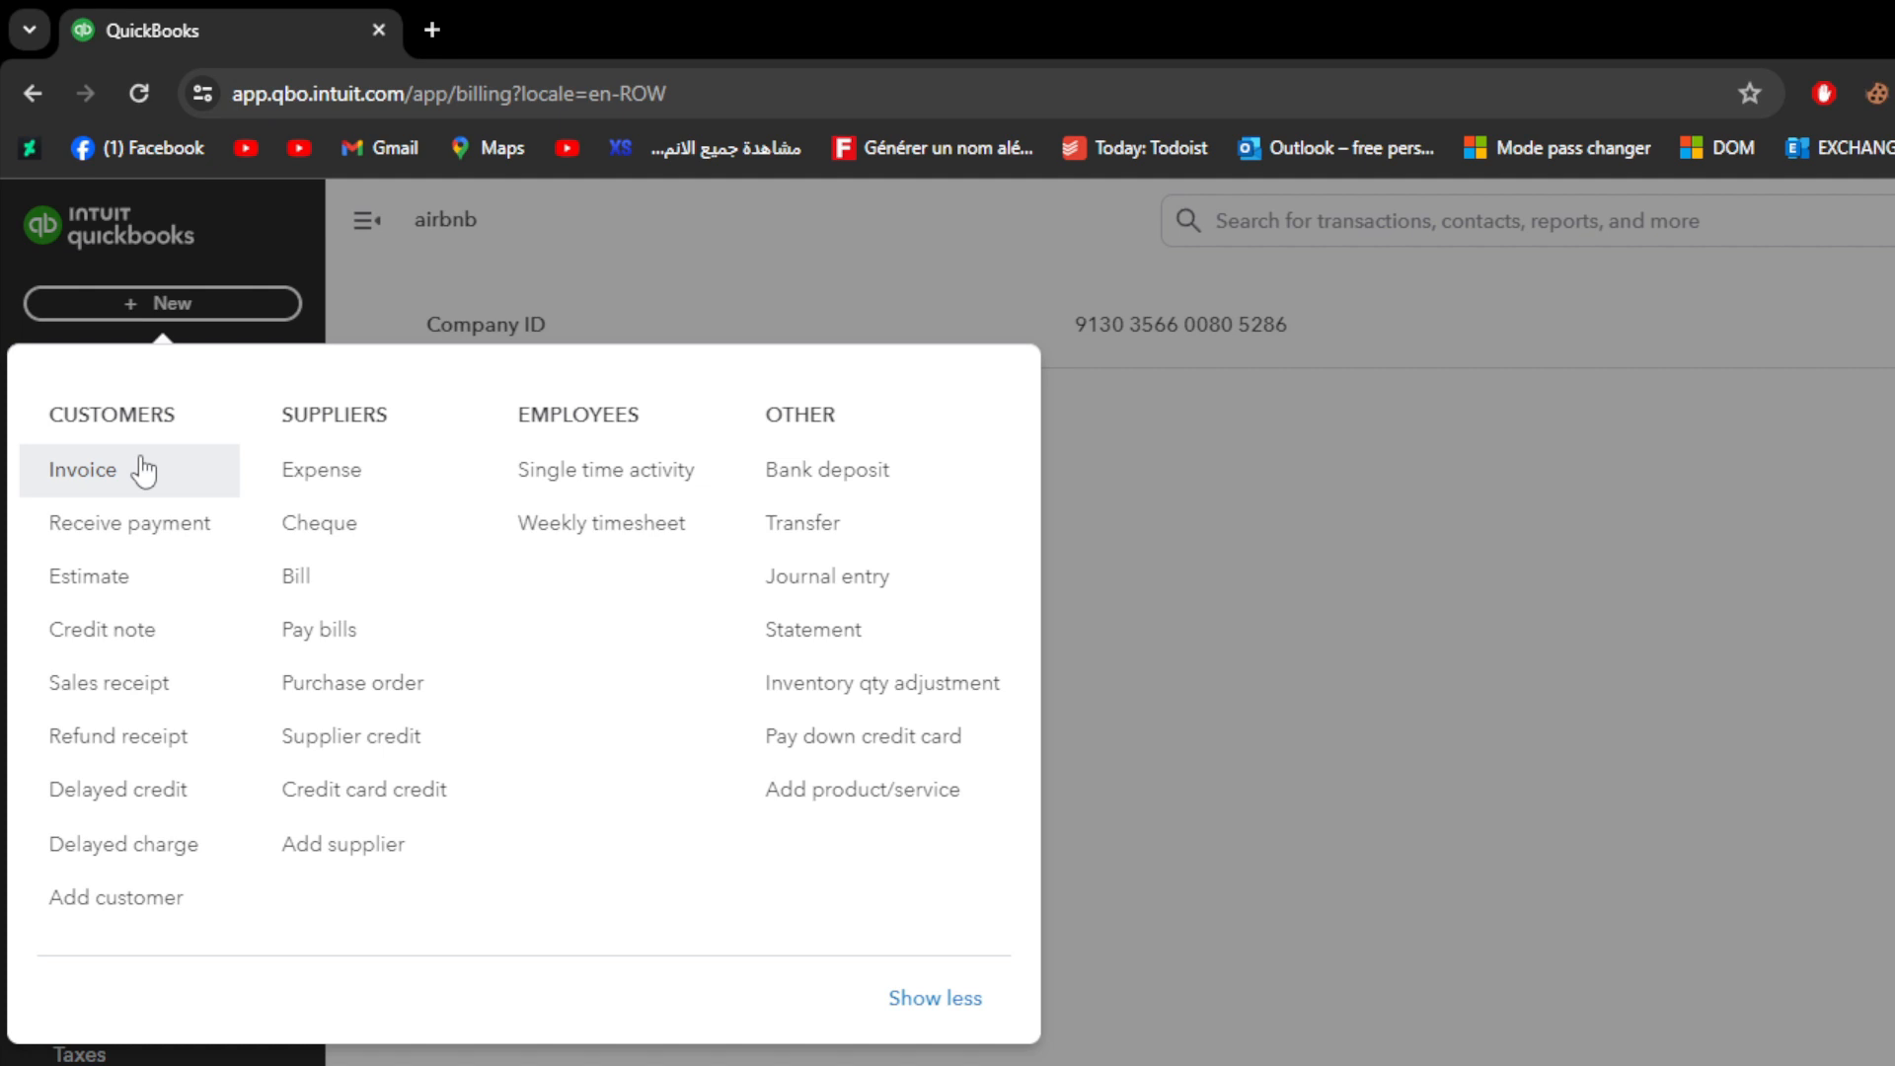
left_click(143, 471)
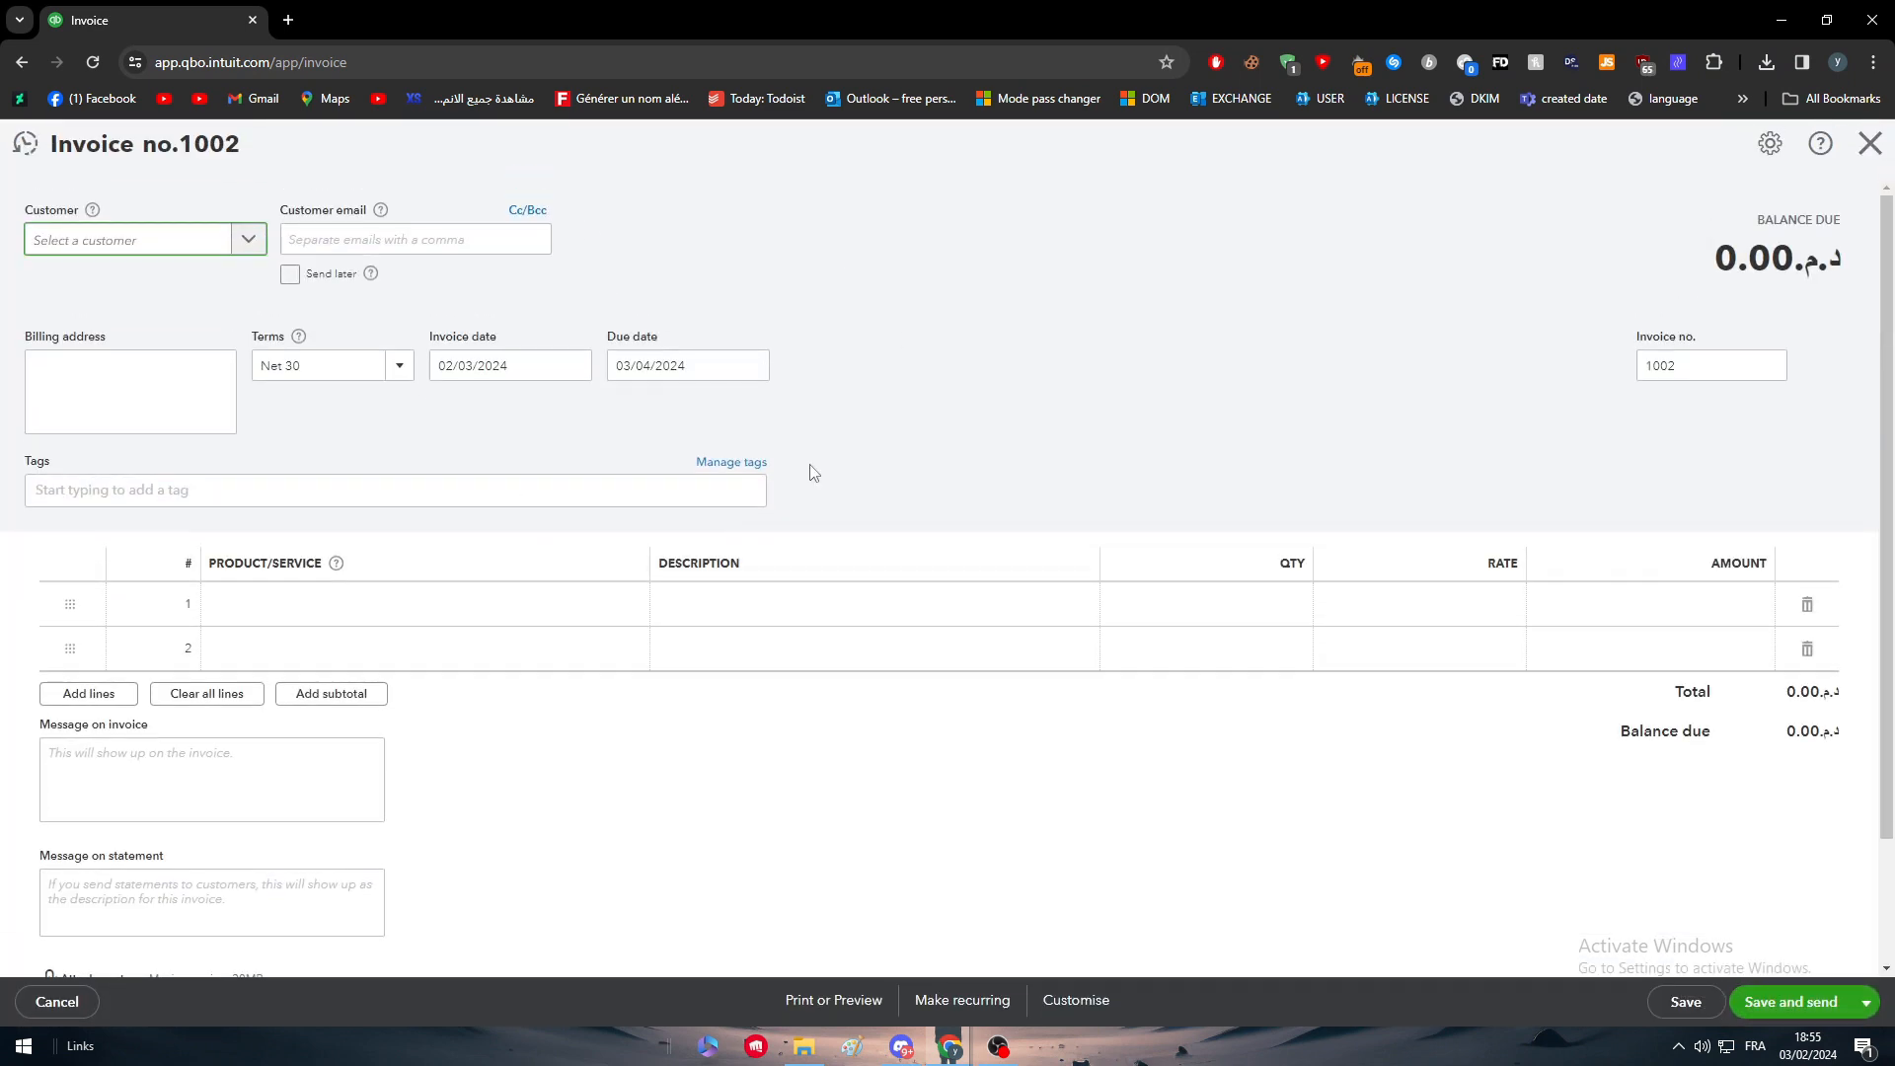
Step: Enable the Total discount and Shipping fields for sales forms in the invoice settings
left_click(1758, 144)
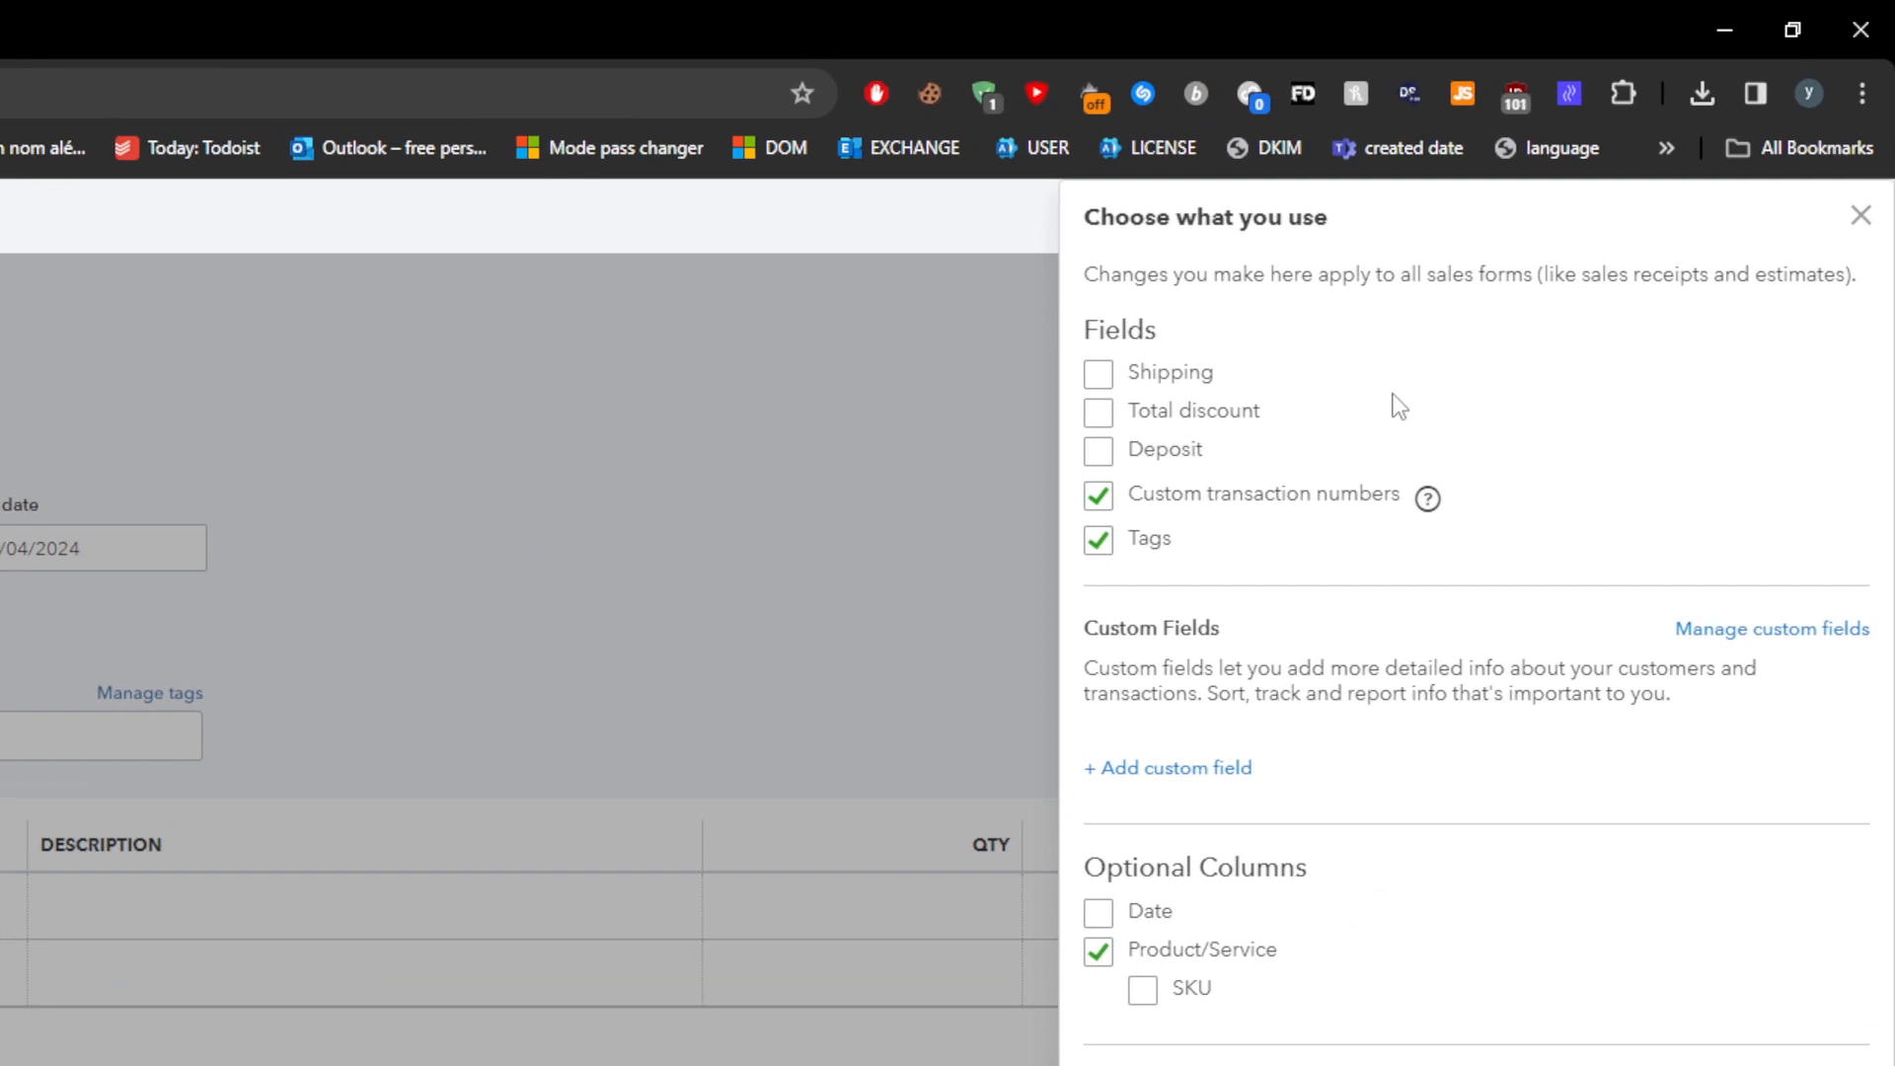
left_click(1099, 411)
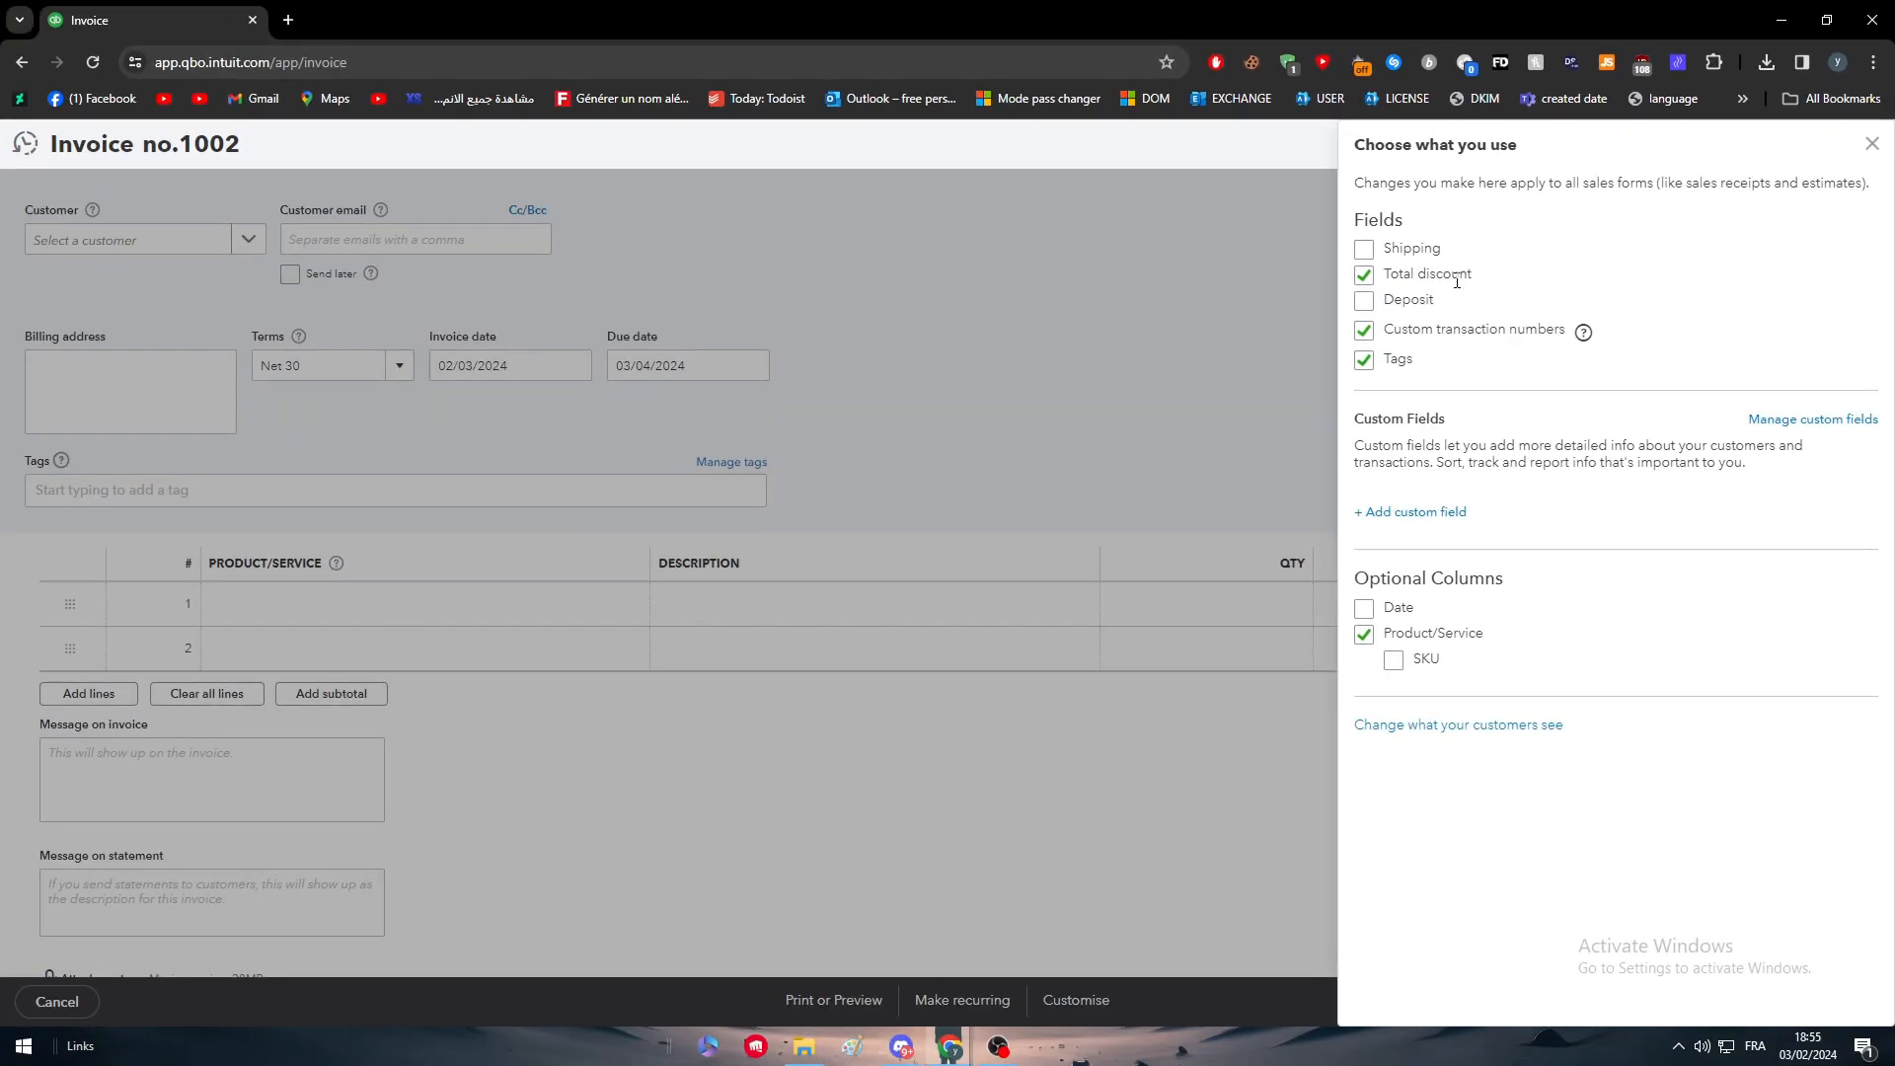
left_click(1365, 250)
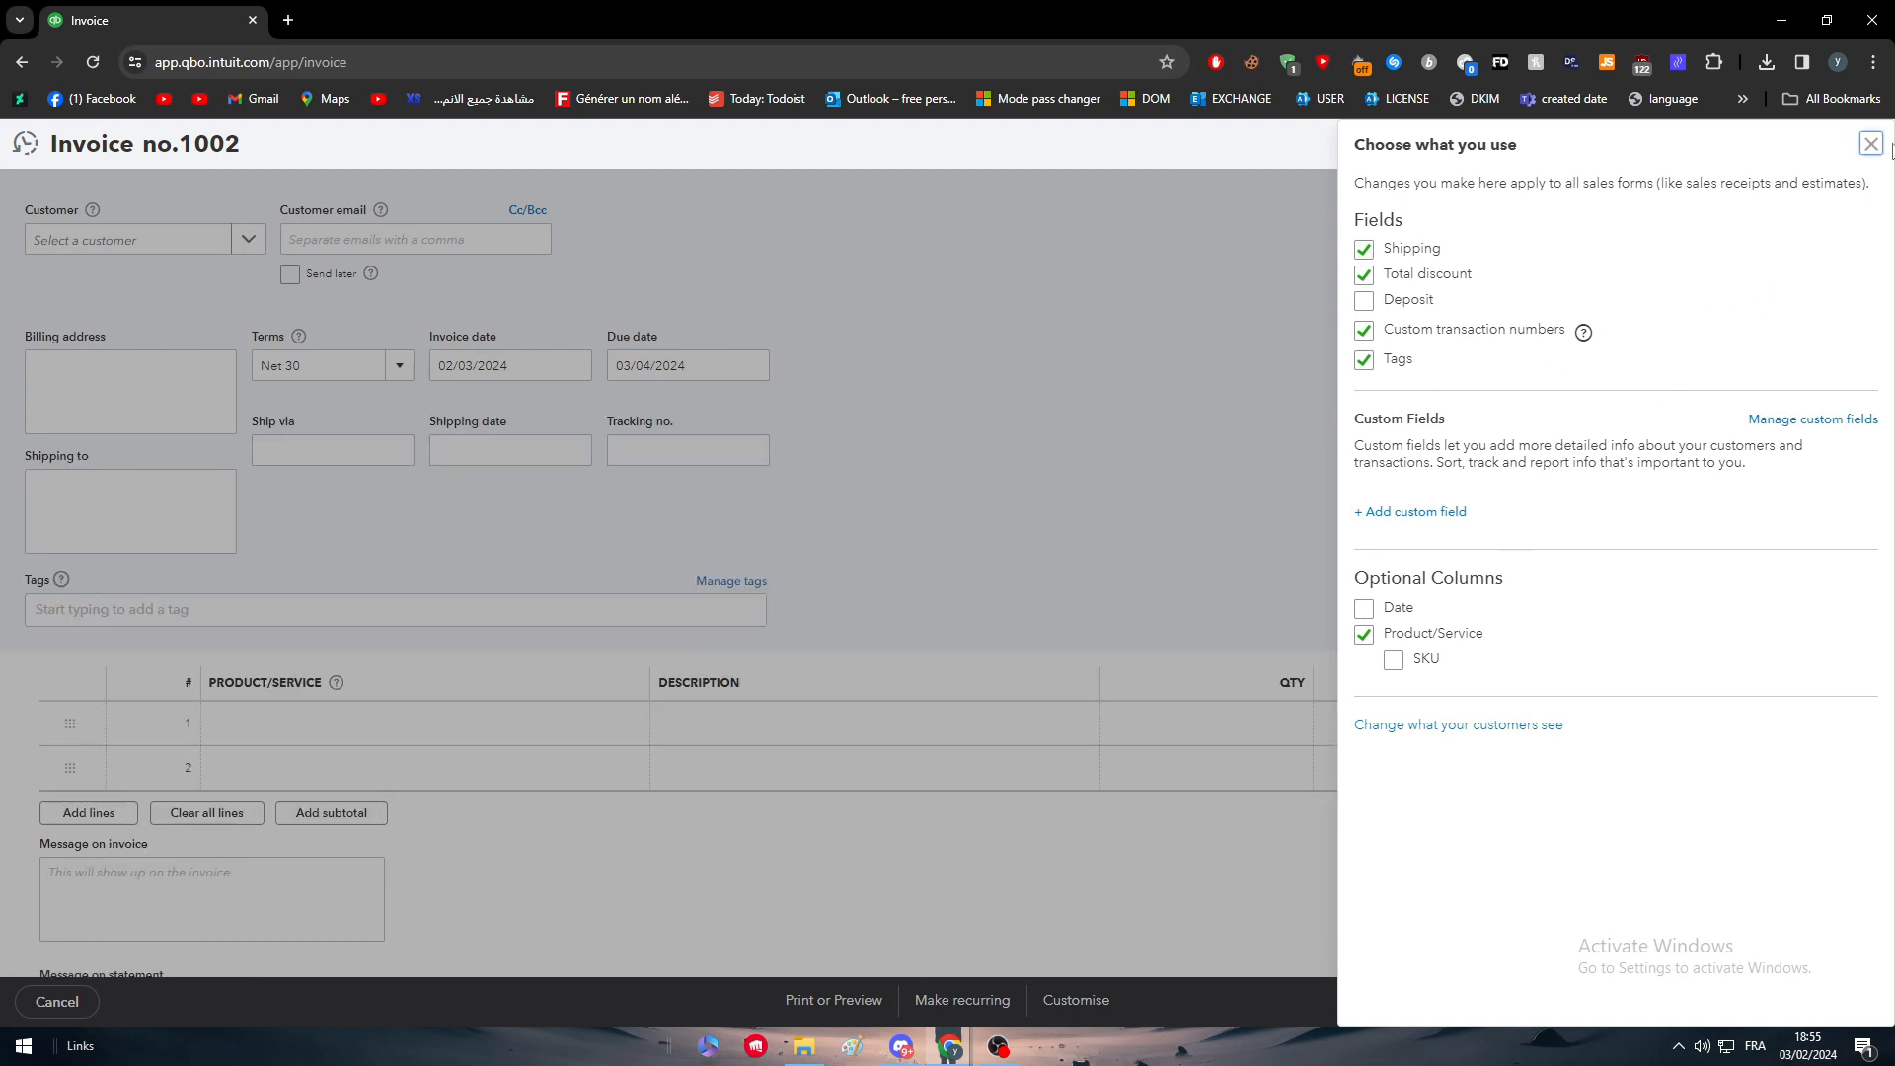
left_click(1868, 145)
scroll(1180, 461, "down", 2)
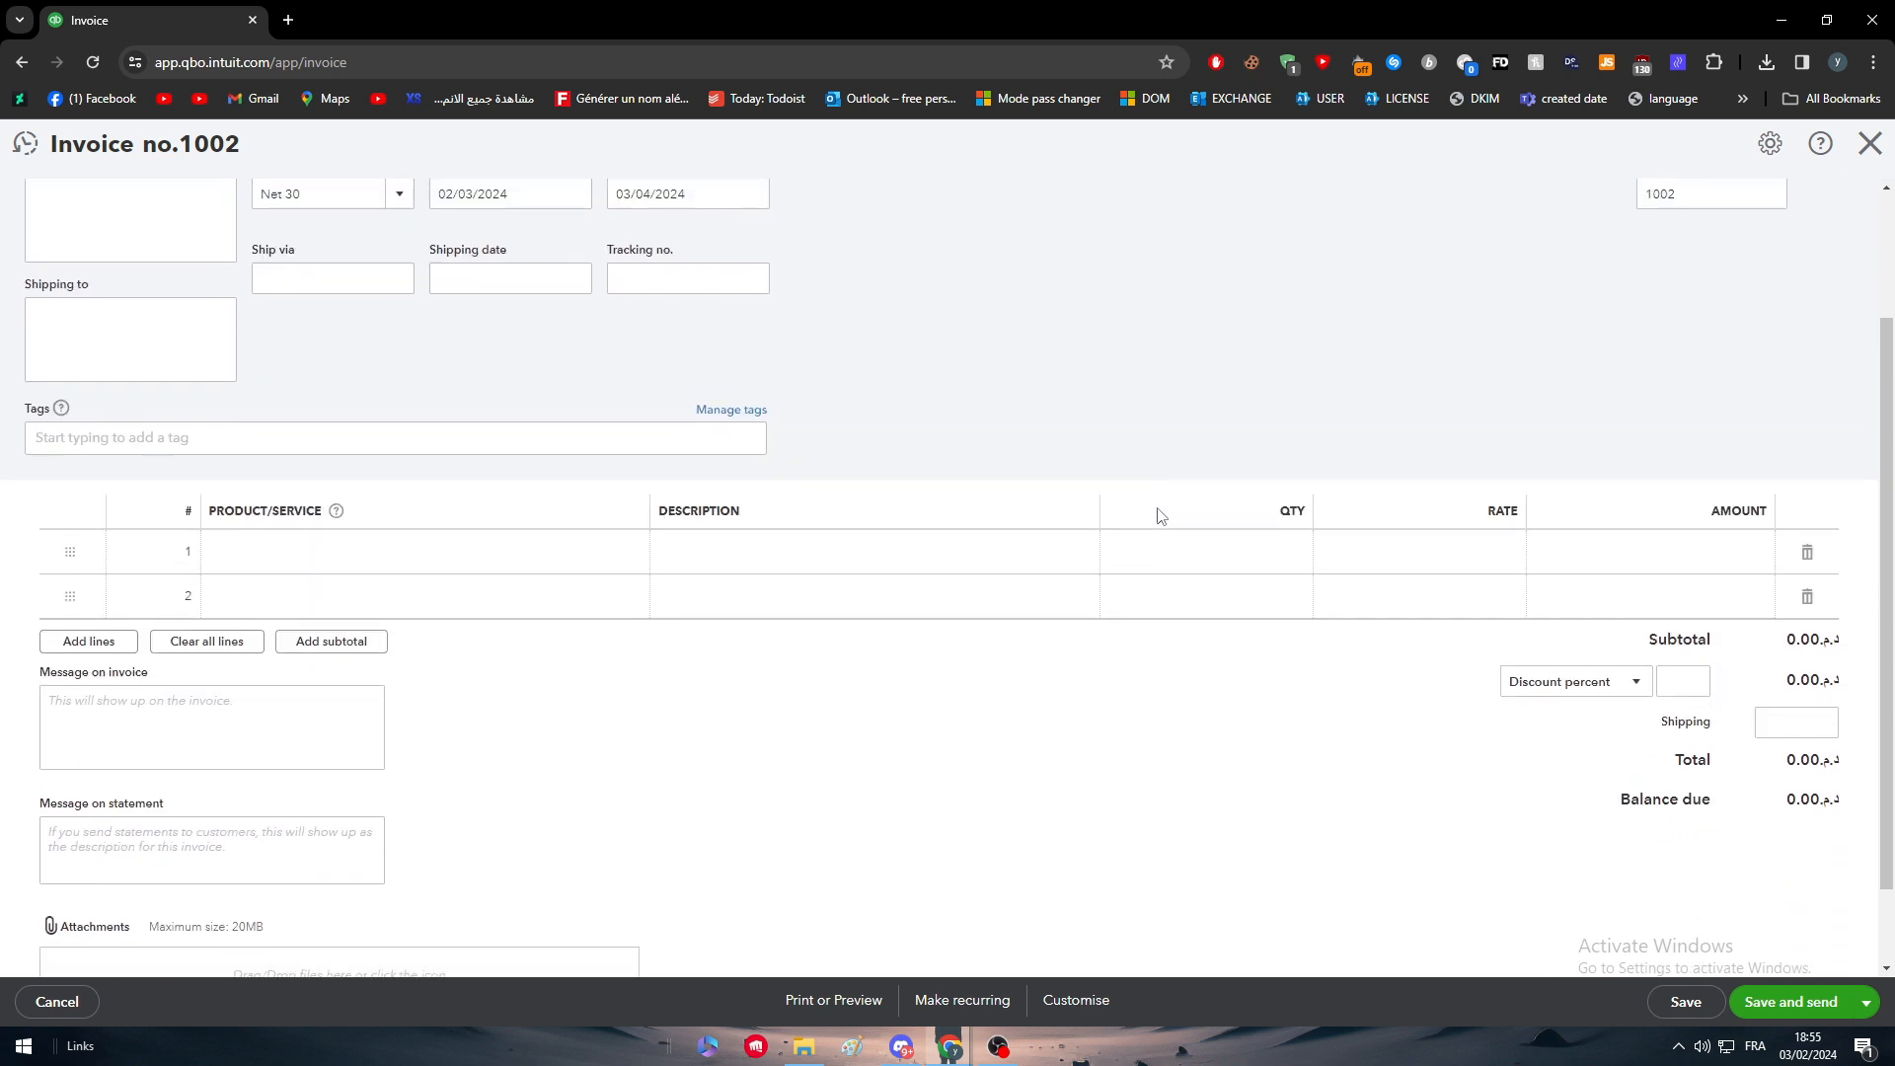
scroll(1135, 525, "up", 2)
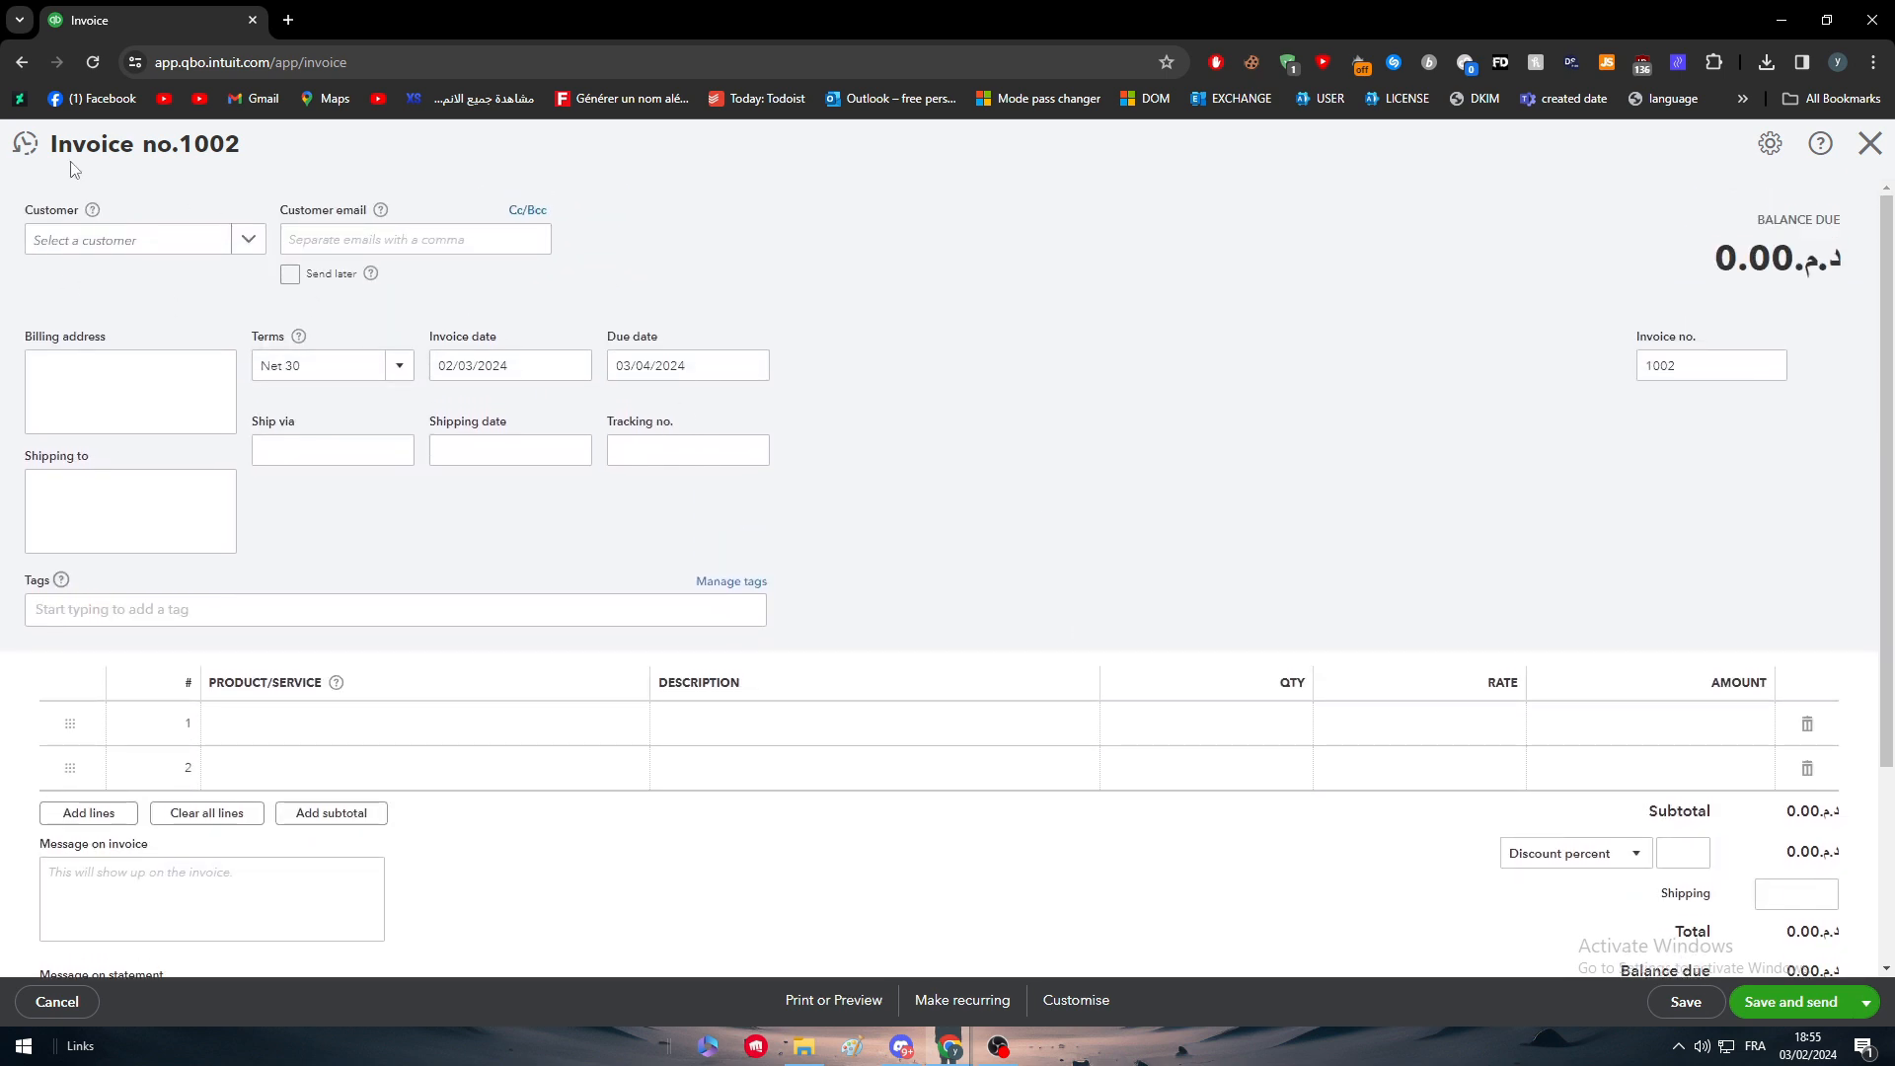
Step: Examine the new-customer form's contact, address, payment and additional info sections, leaving it without saving a customer
left_click_drag(52, 145, 135, 146)
left_click(136, 196)
left_click(246, 241)
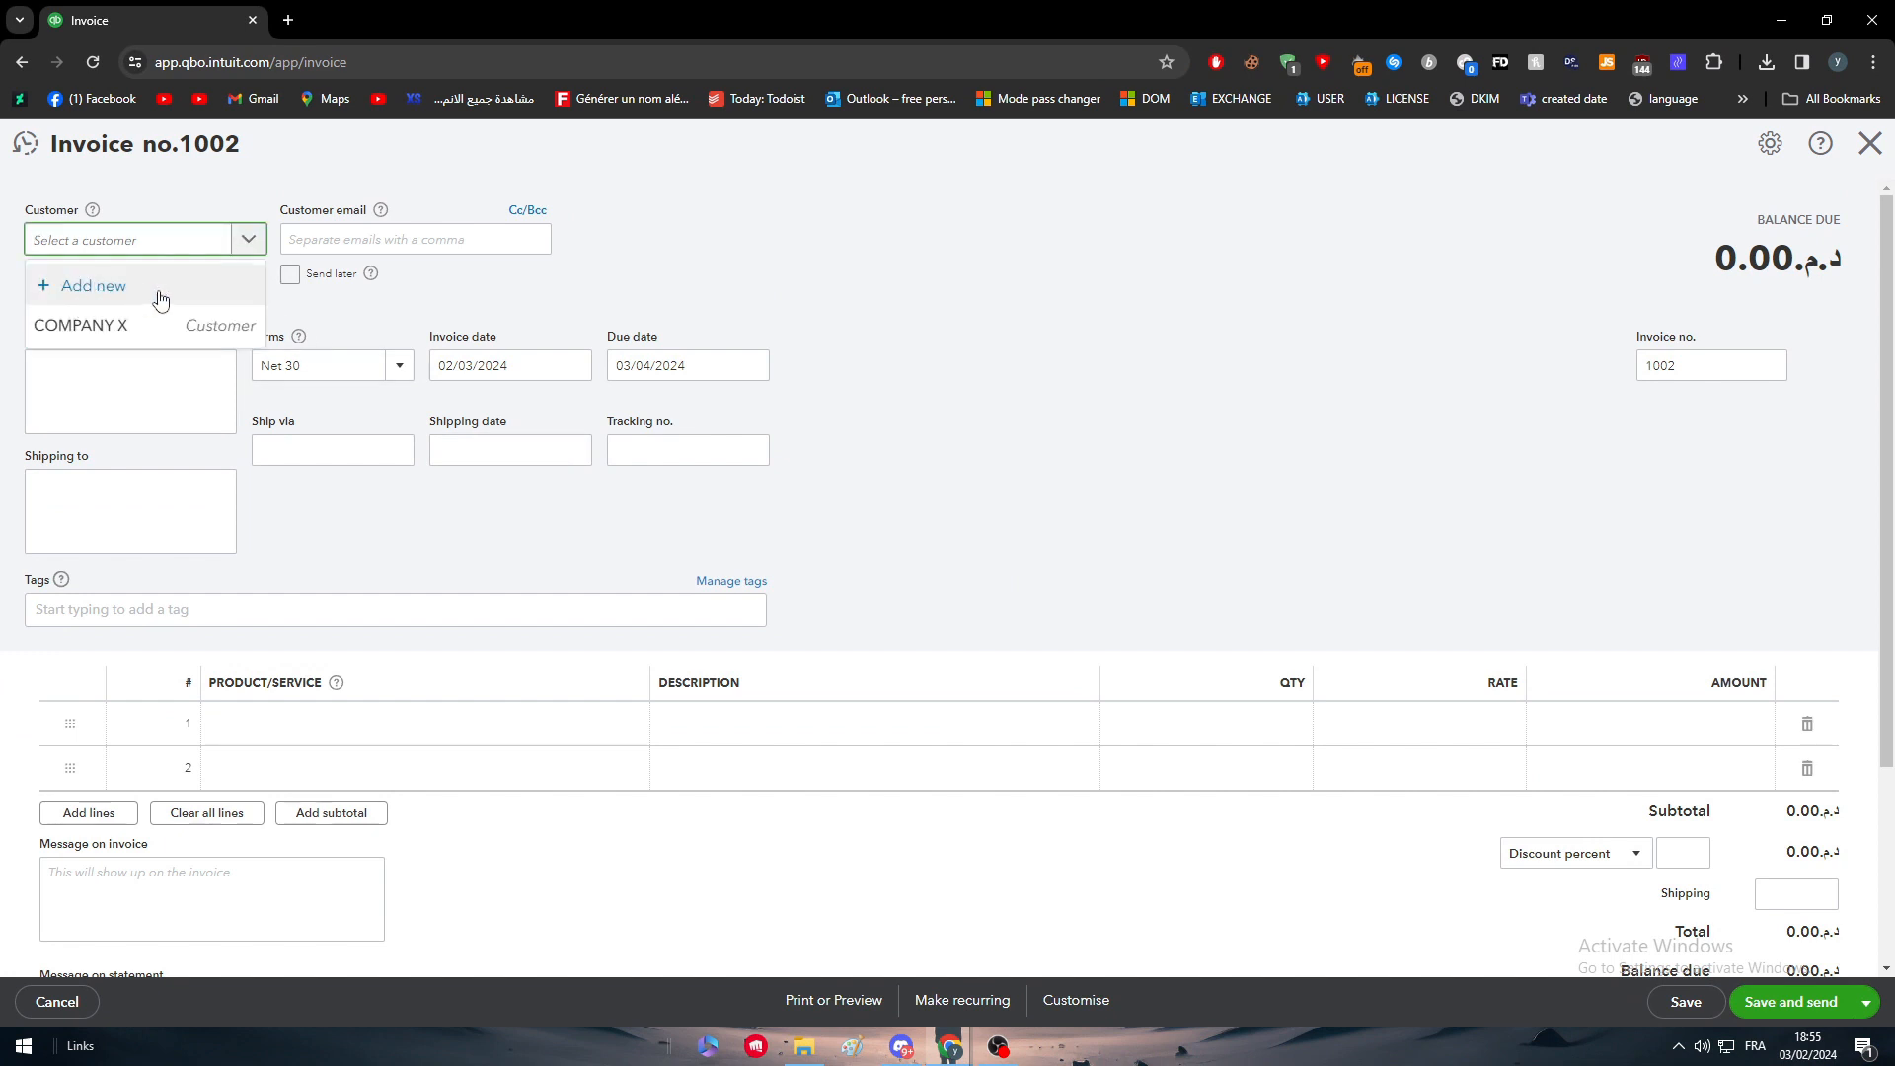
left_click(66, 286)
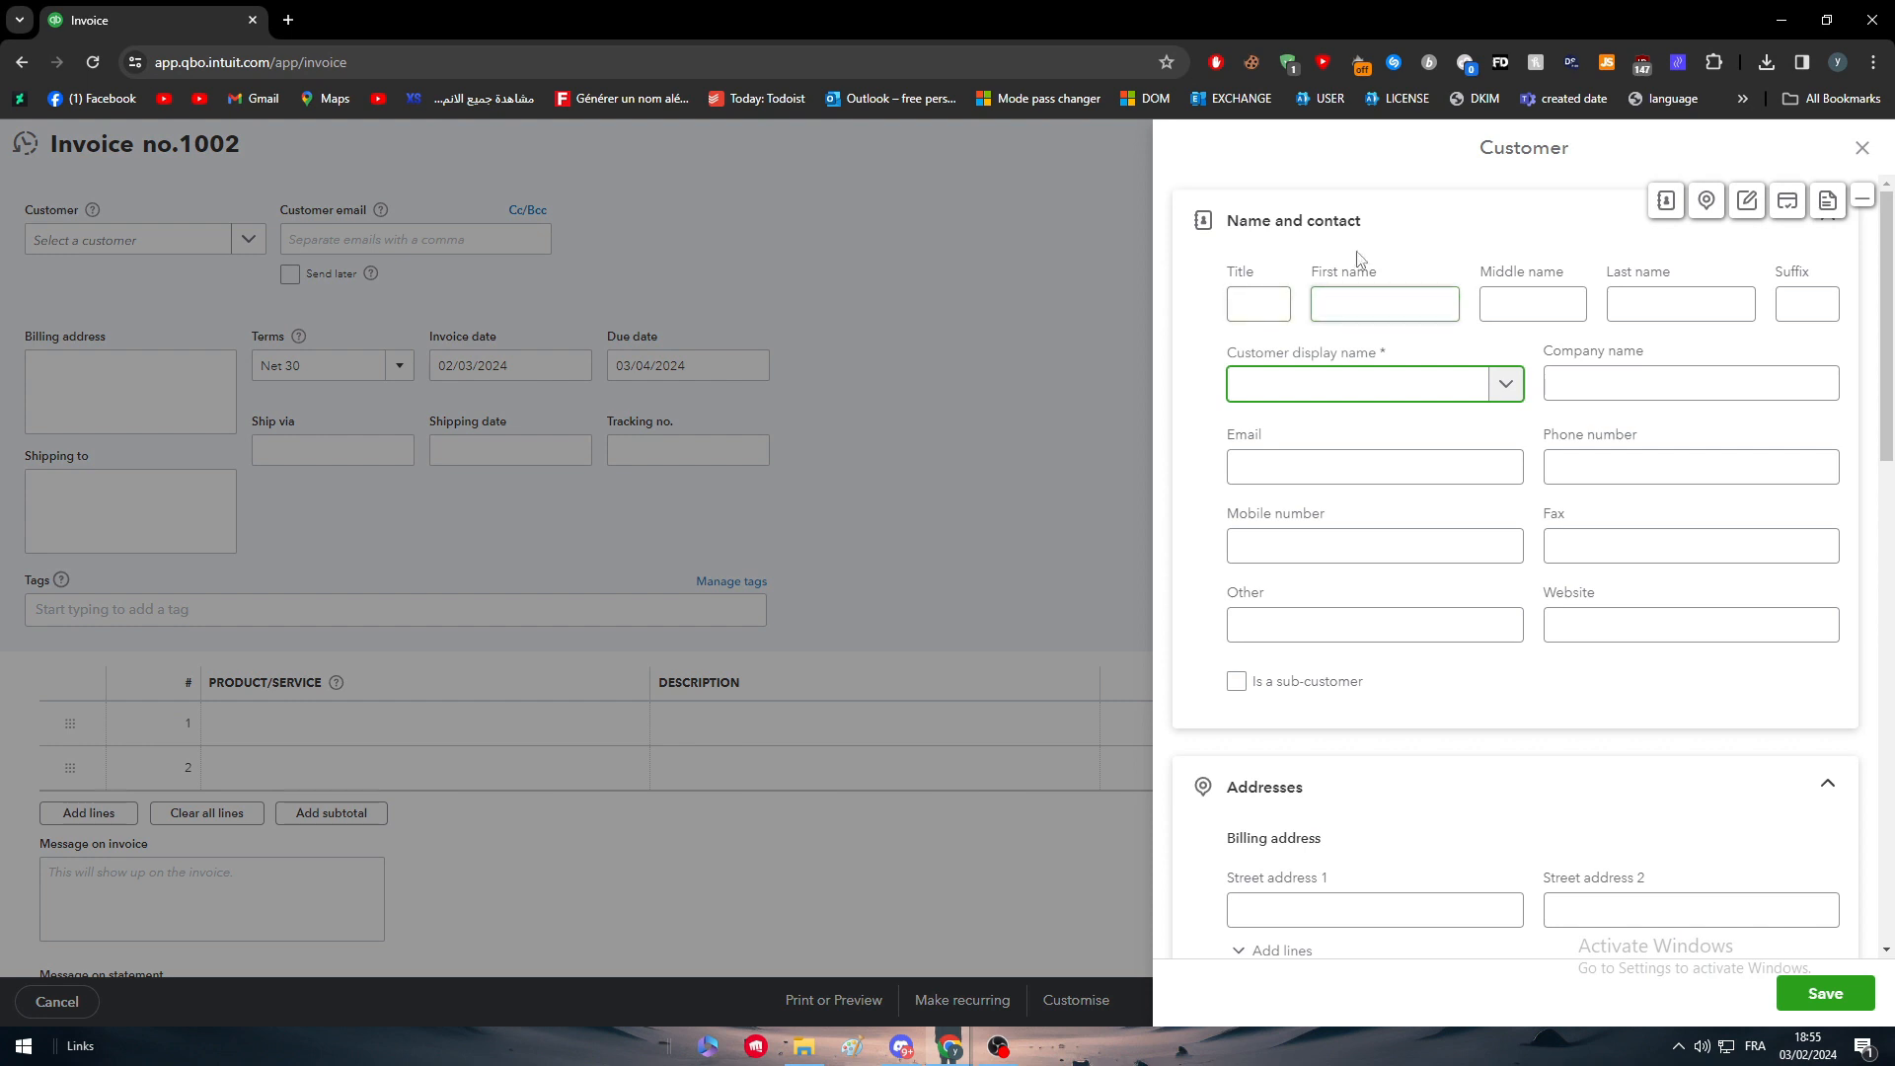
left_click(1349, 252)
left_click(1317, 241)
left_click(1319, 233)
left_click(1322, 213)
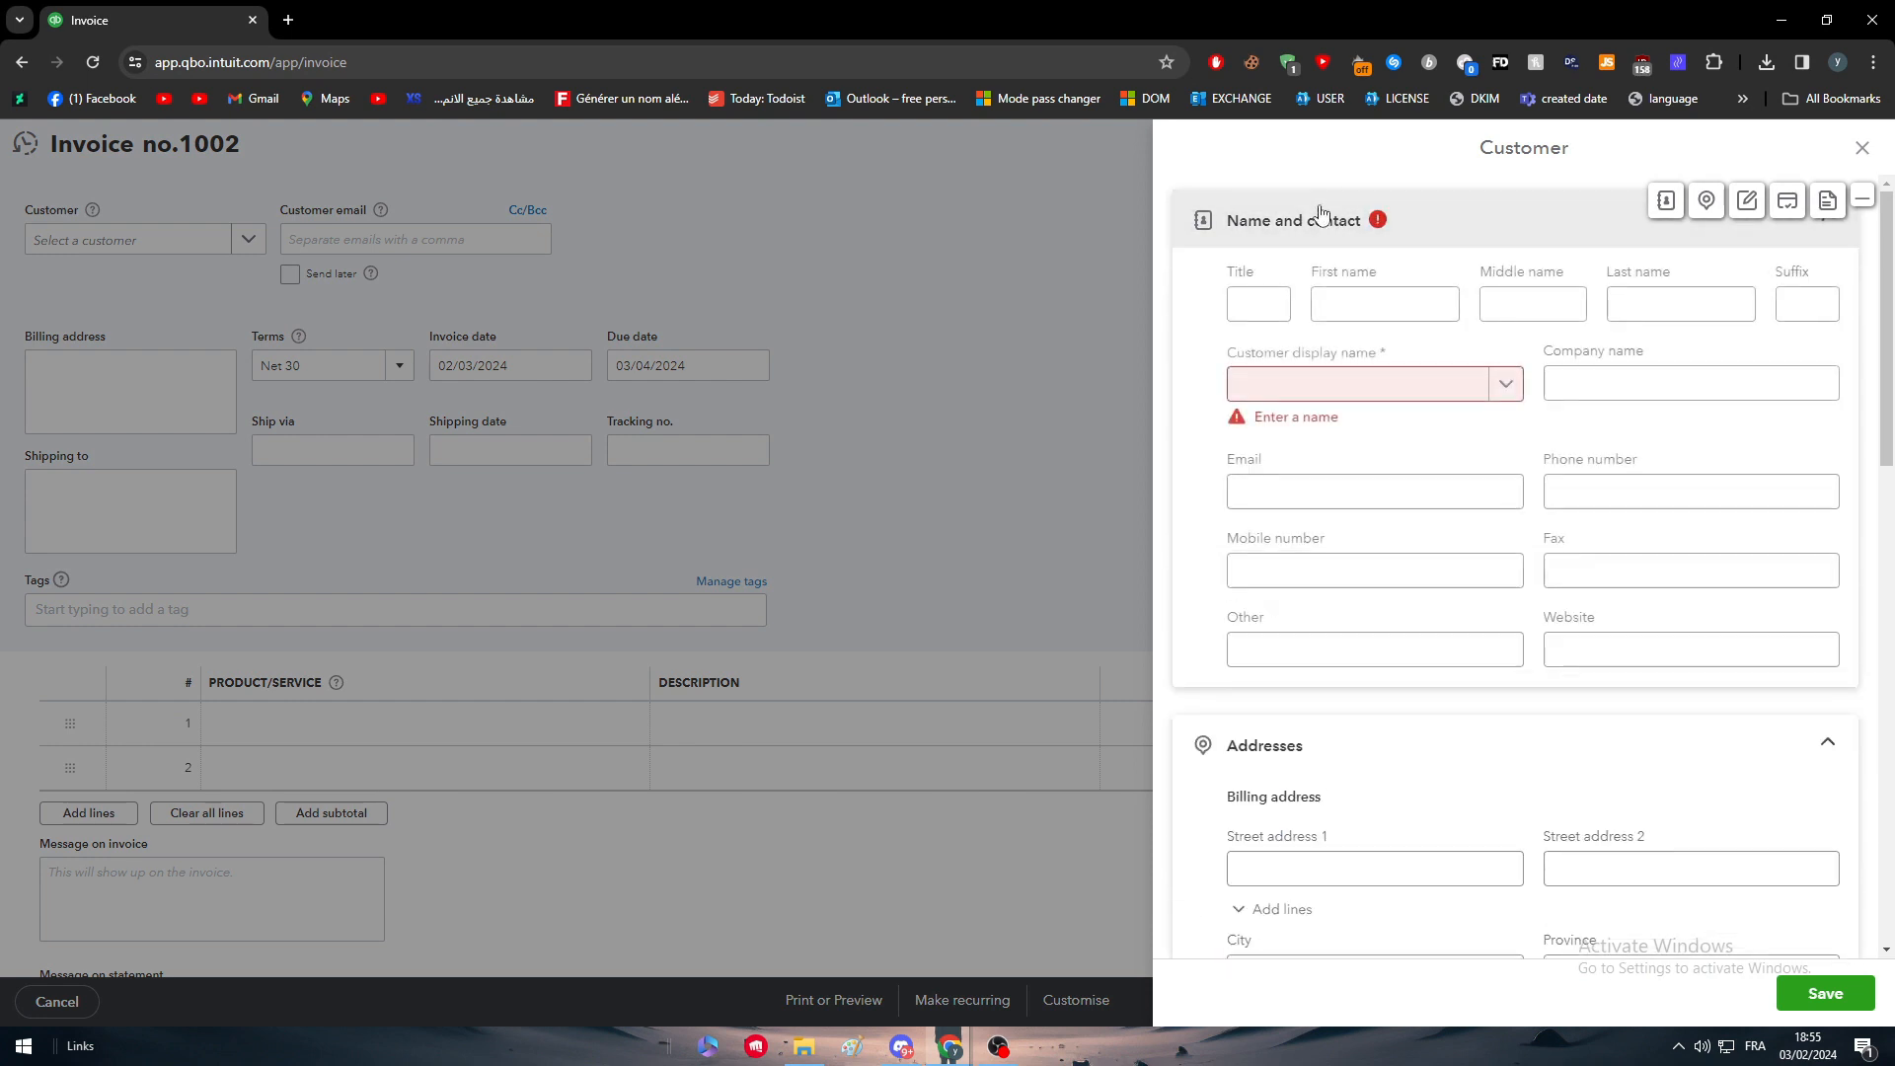
left_click(1502, 278)
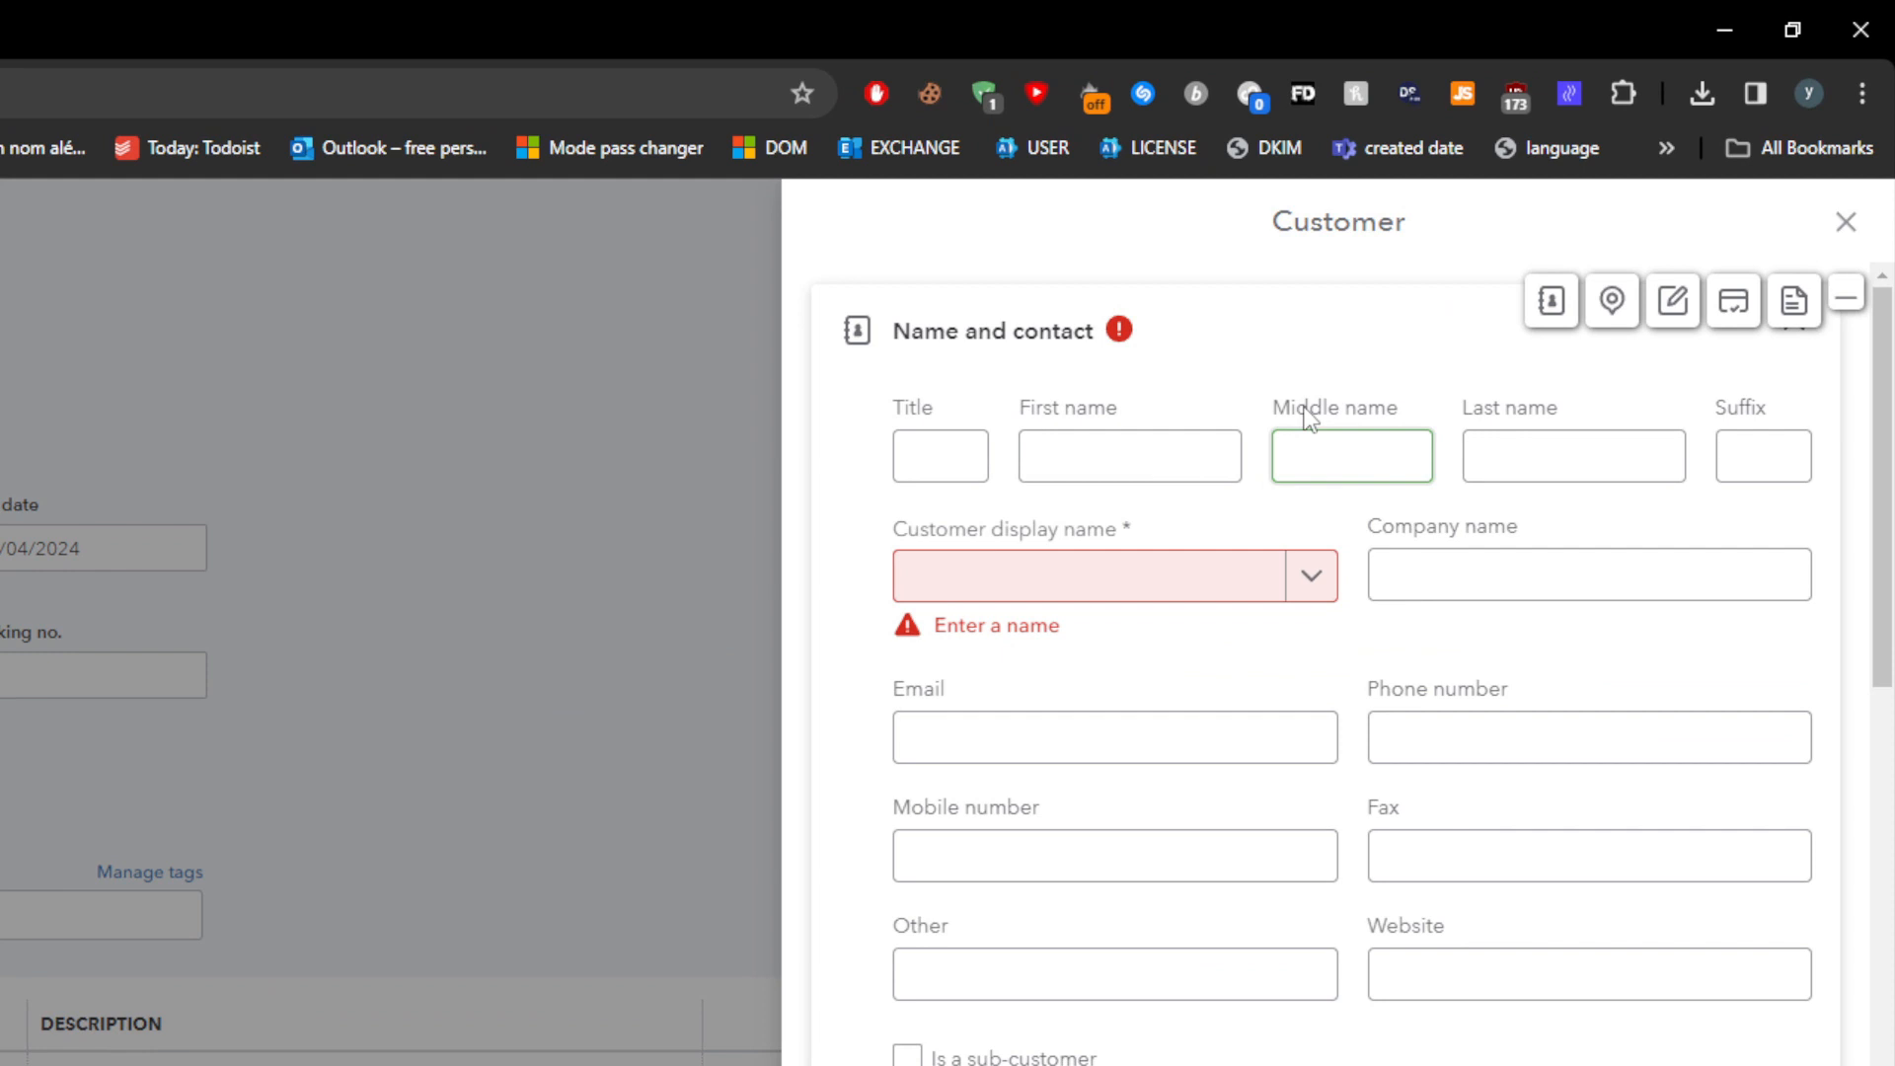
left_click(950, 452)
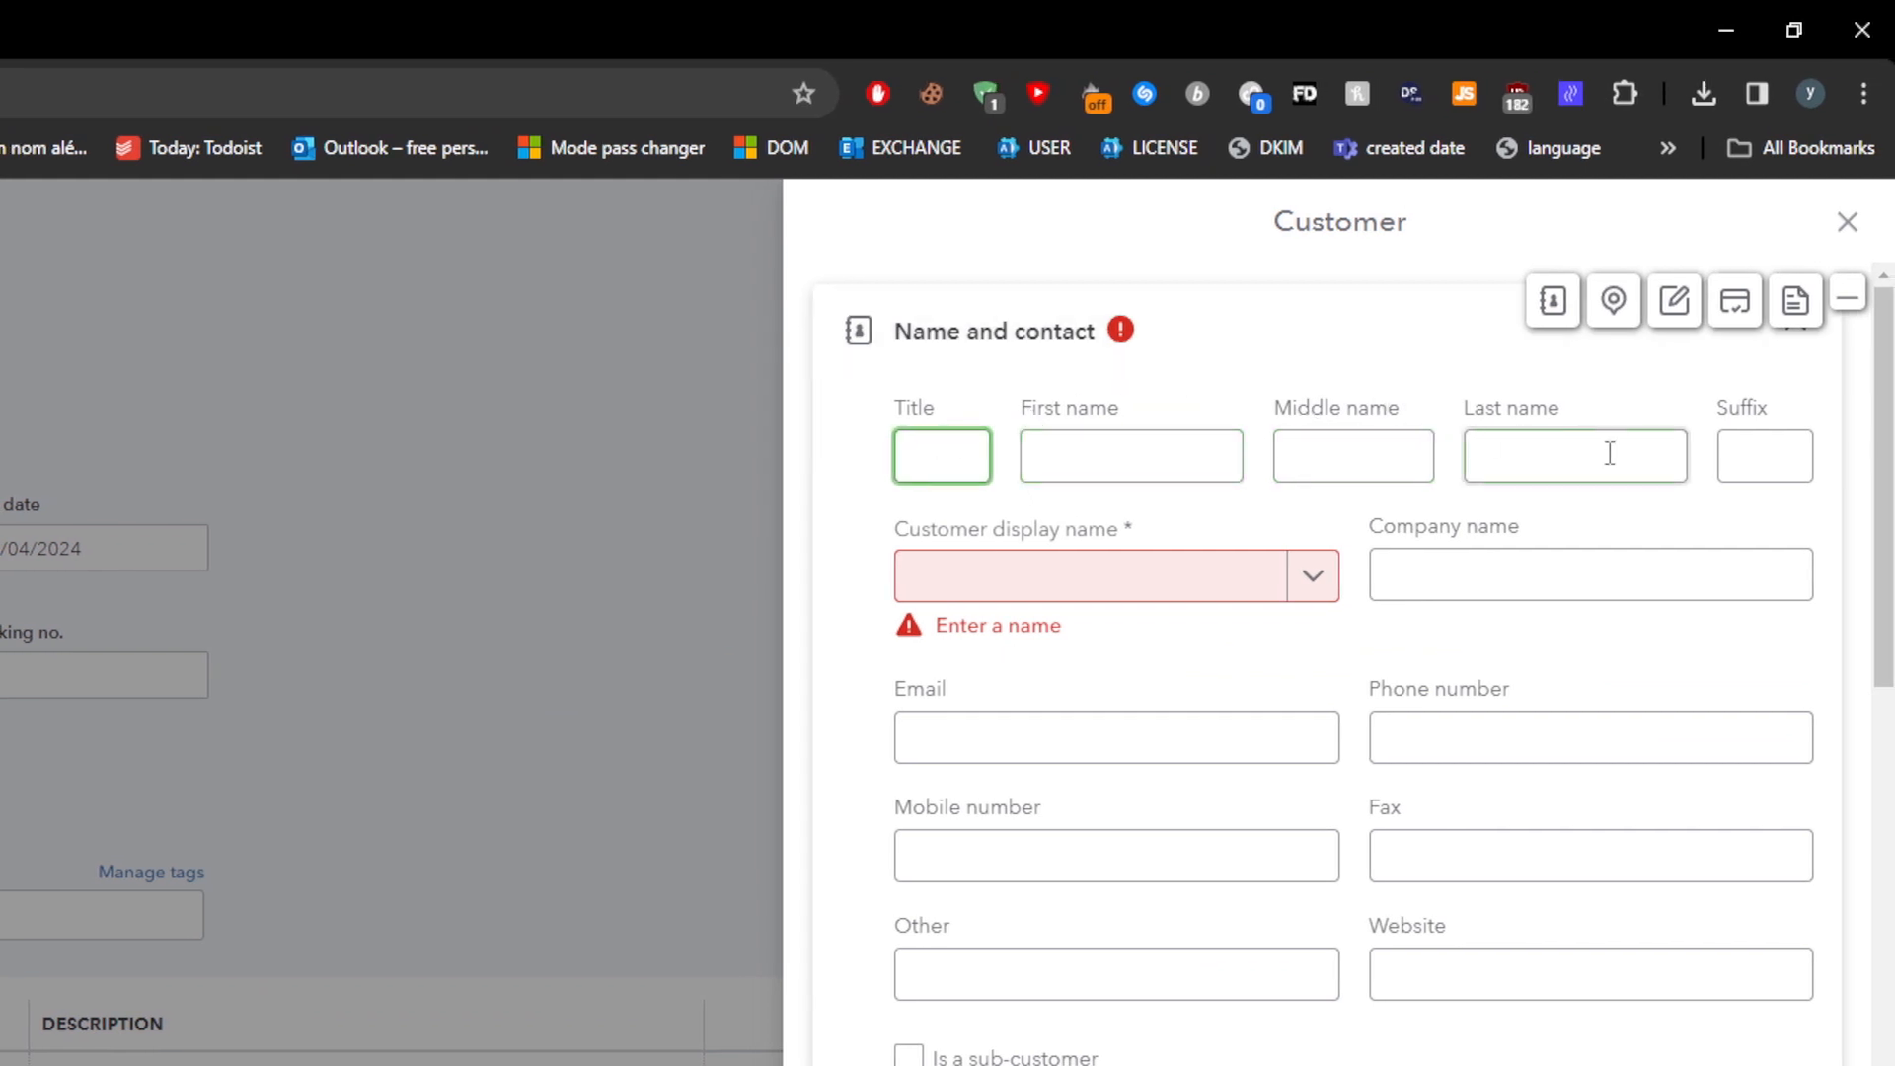
scroll(1139, 496, "down", 2)
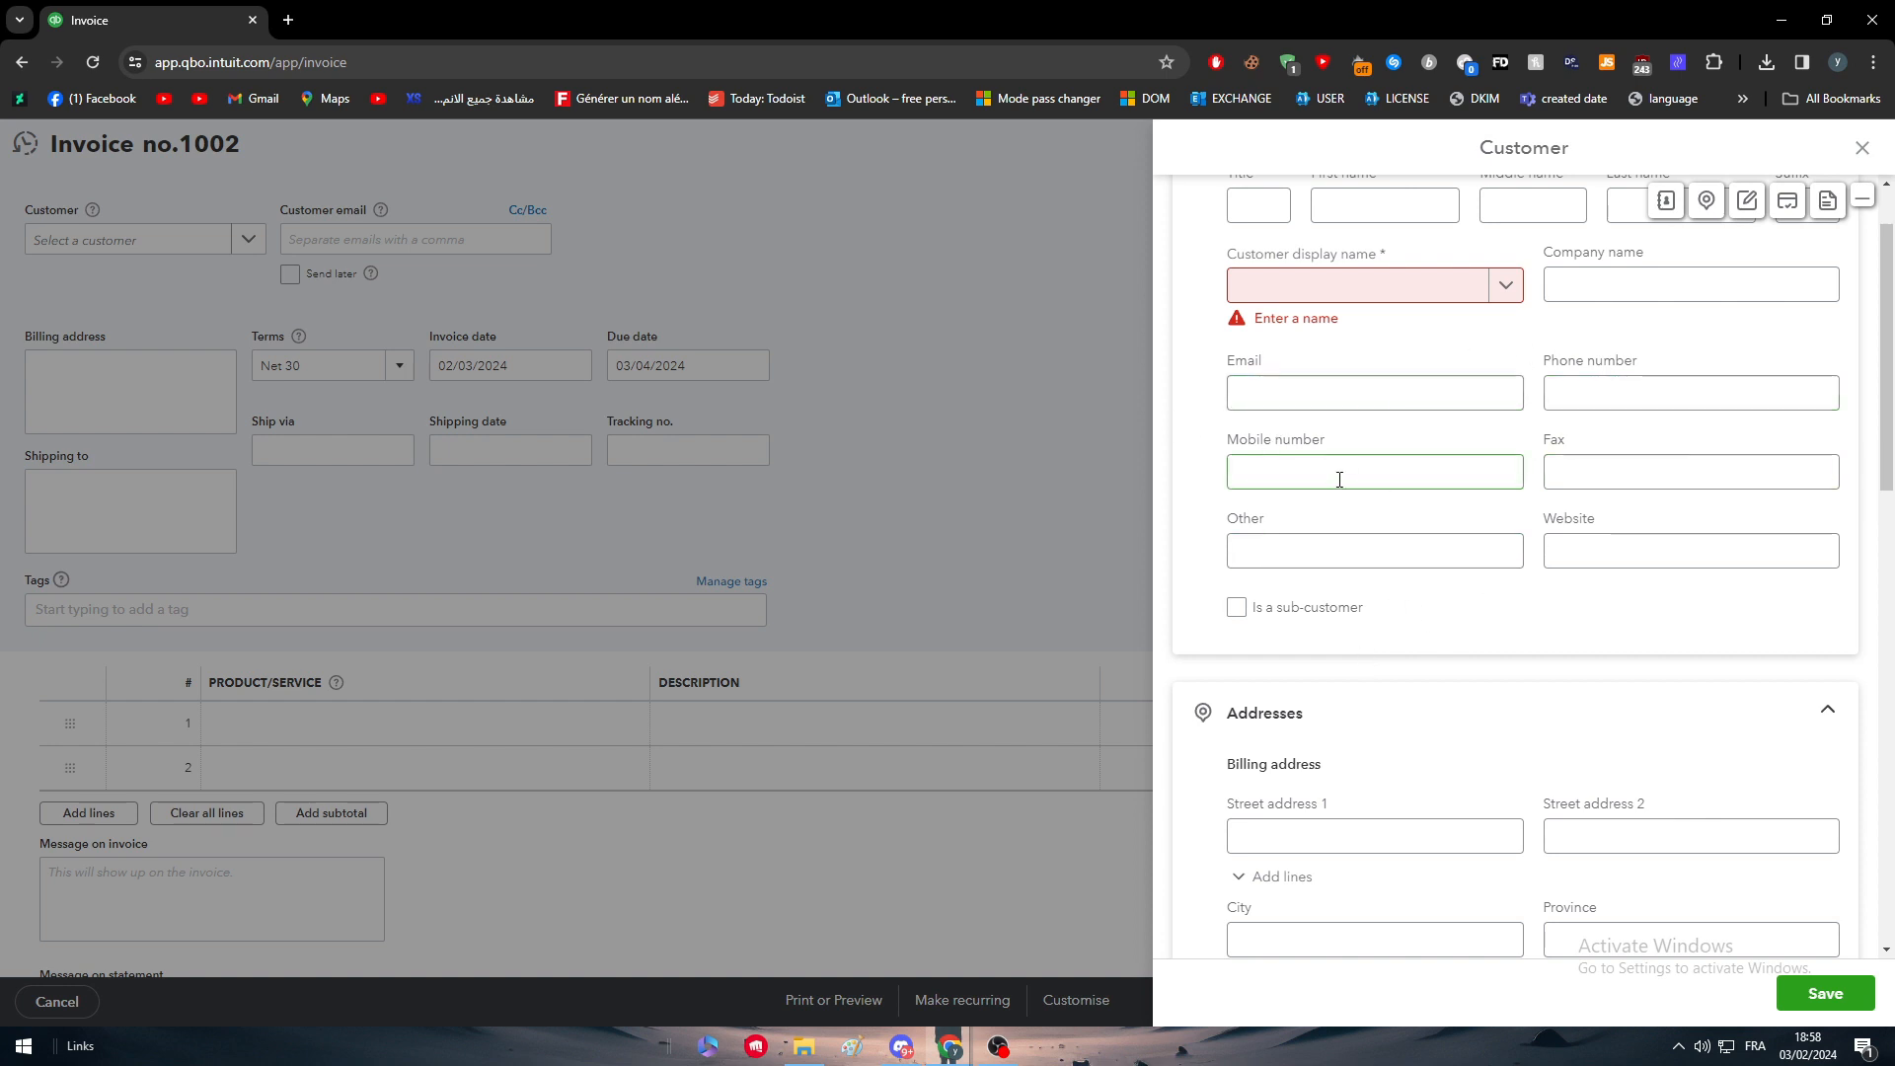
scroll(1372, 533, "down", 6)
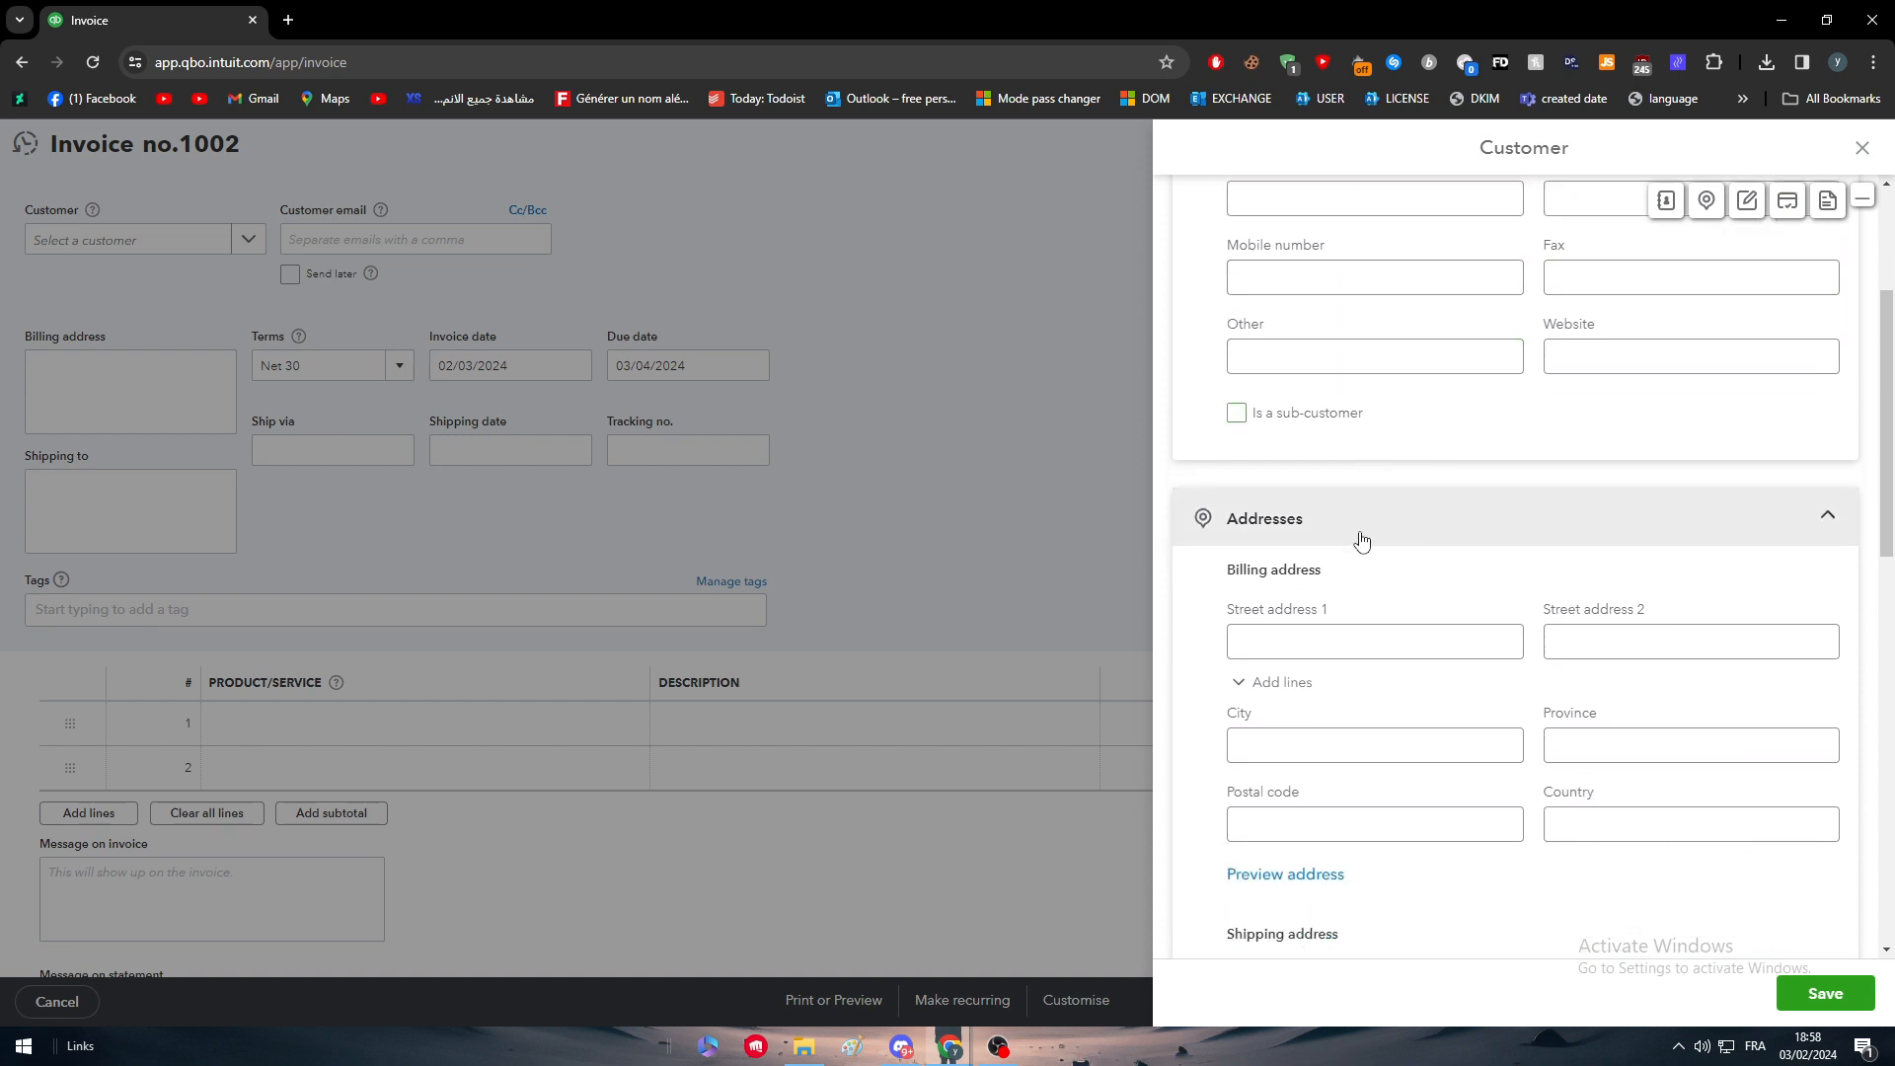
scroll(1360, 572, "down", 7)
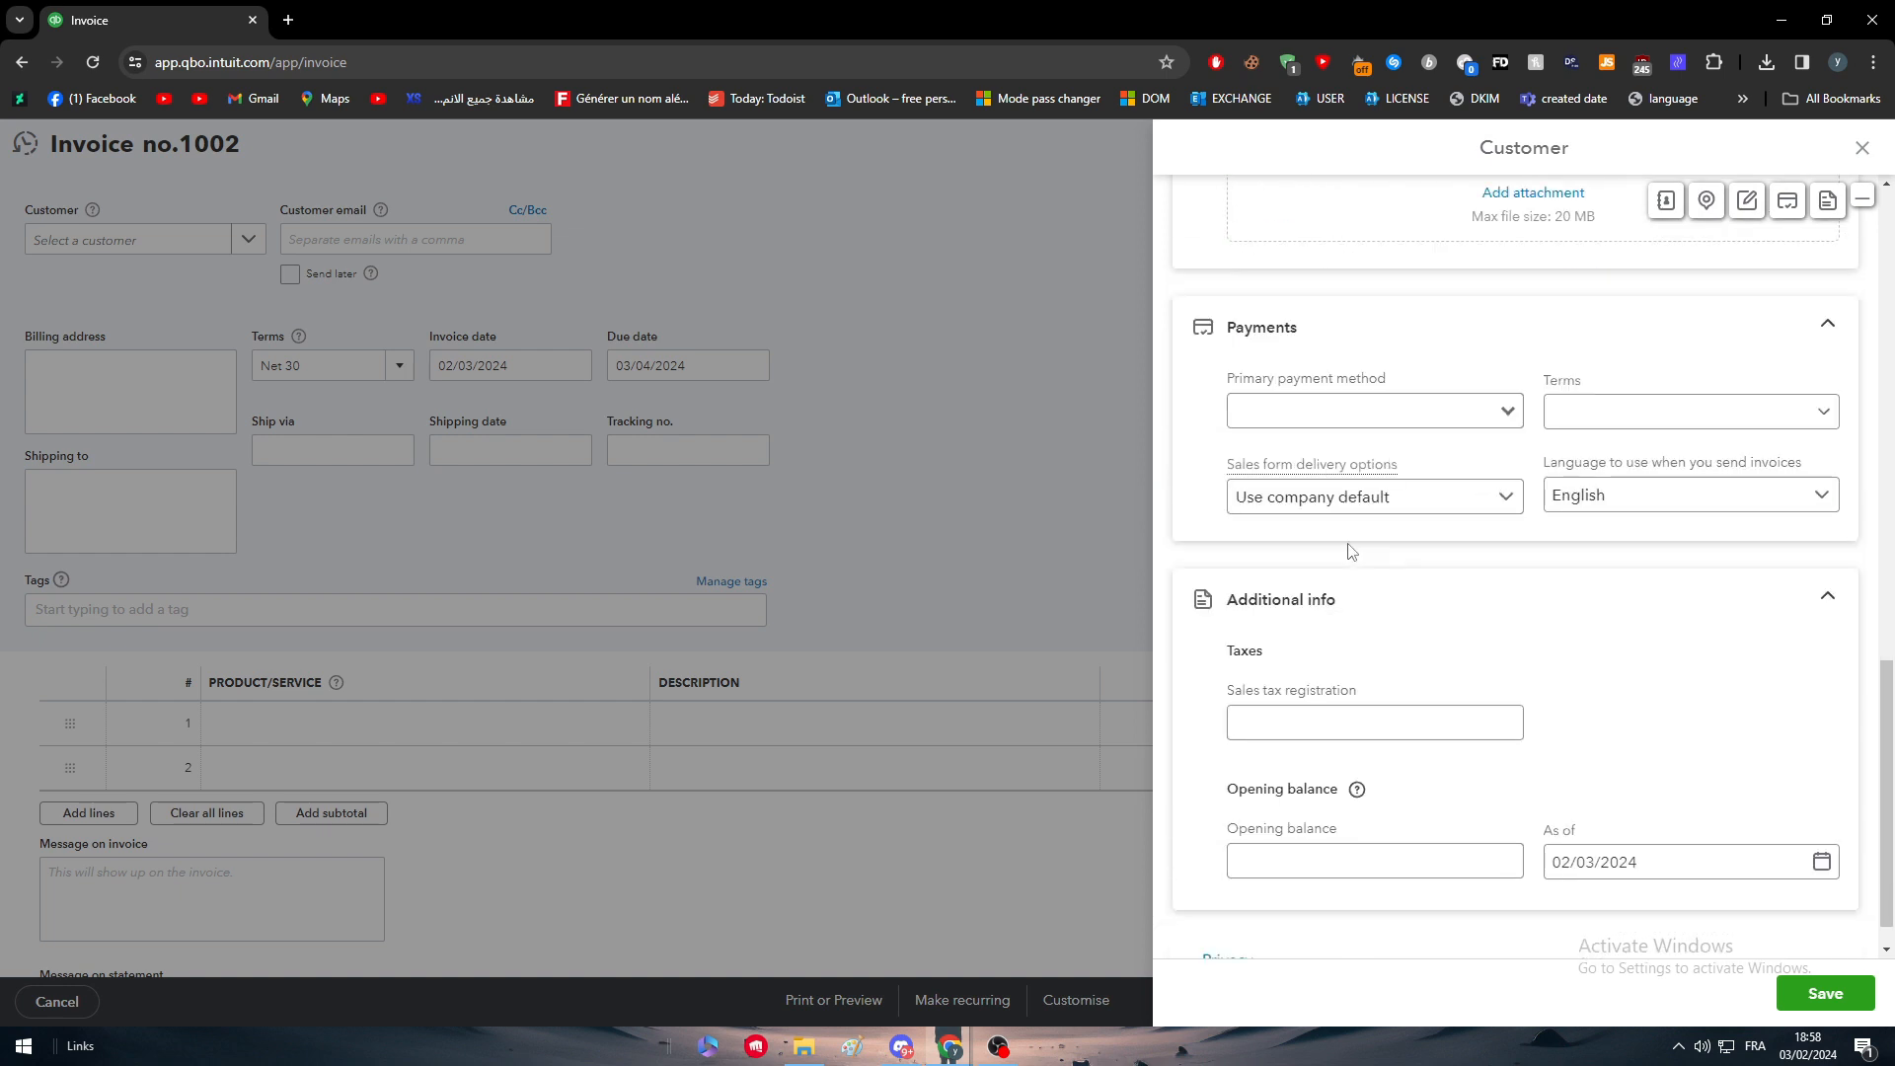
scroll(1323, 513, "down", 1)
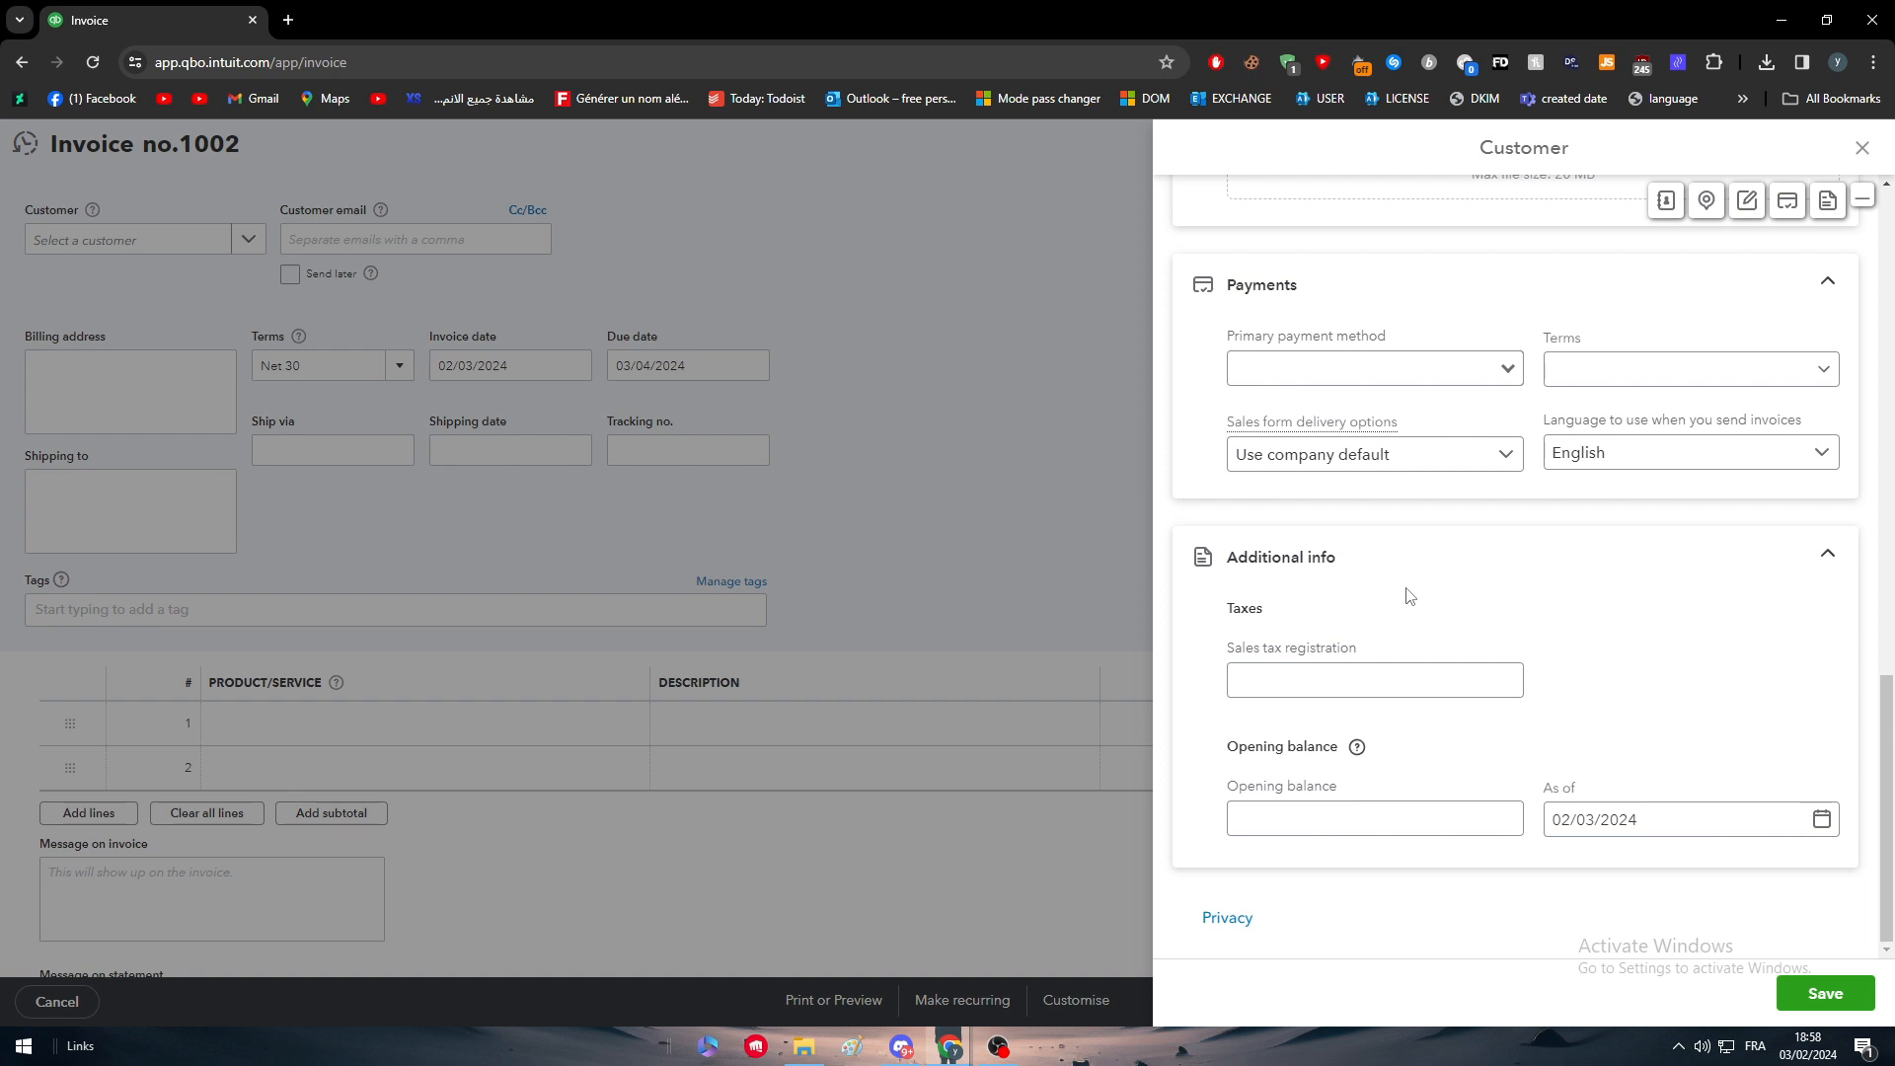
left_click(1863, 150)
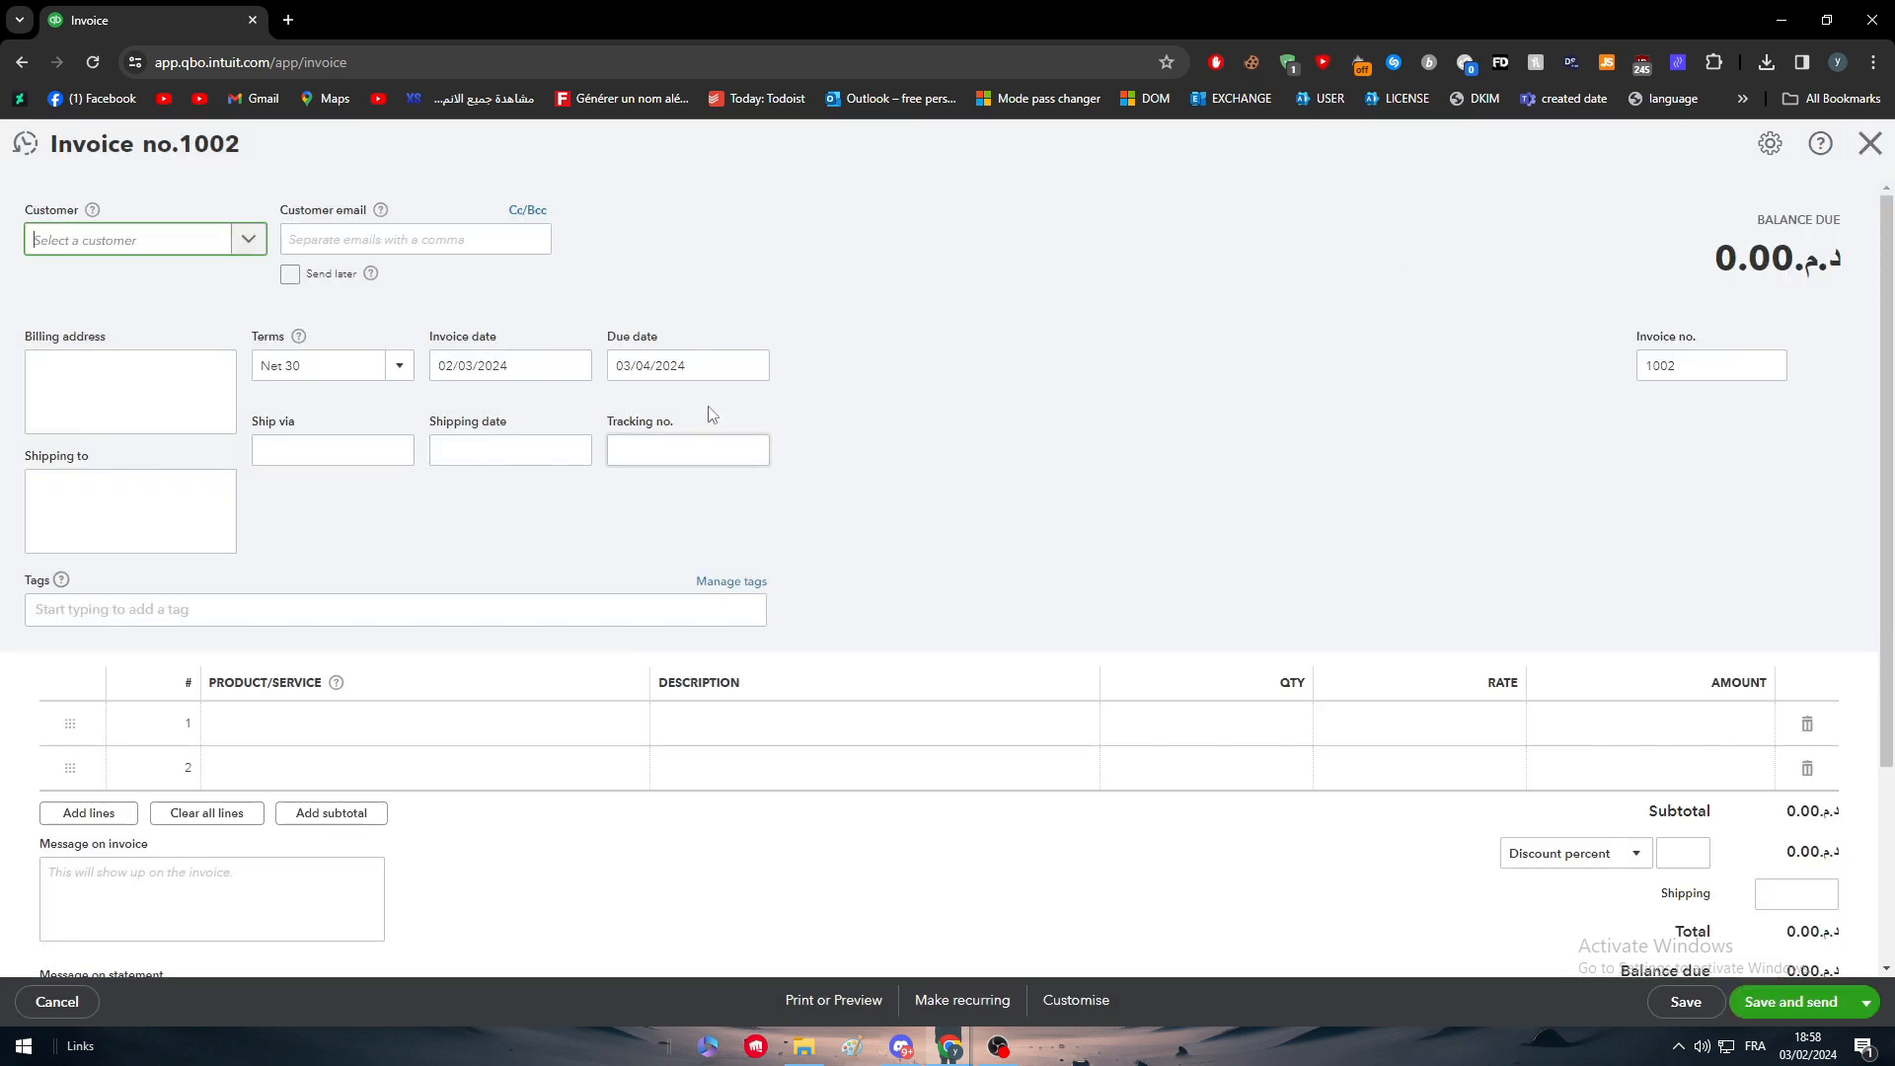
Step: Choose COMPANY X as the customer on the invoice
left_click(243, 242)
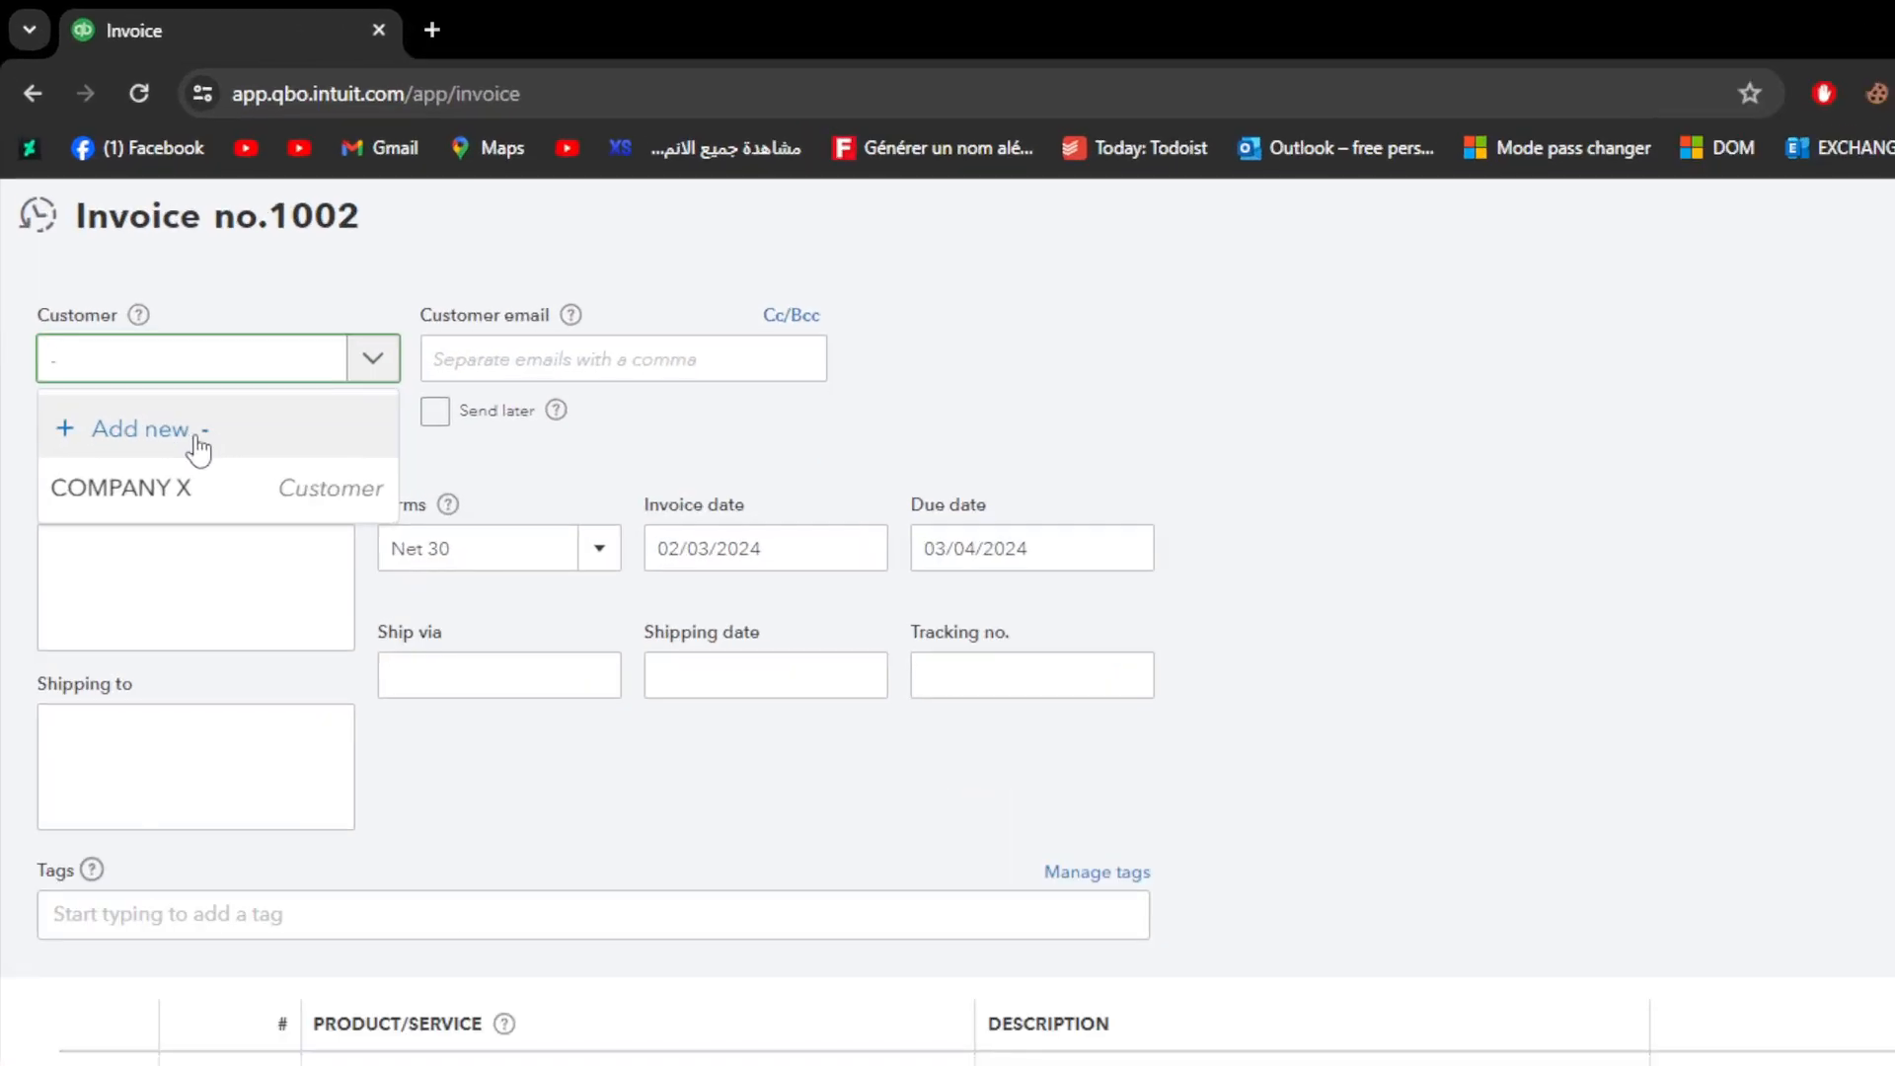
type("-")
key("BackSpace")
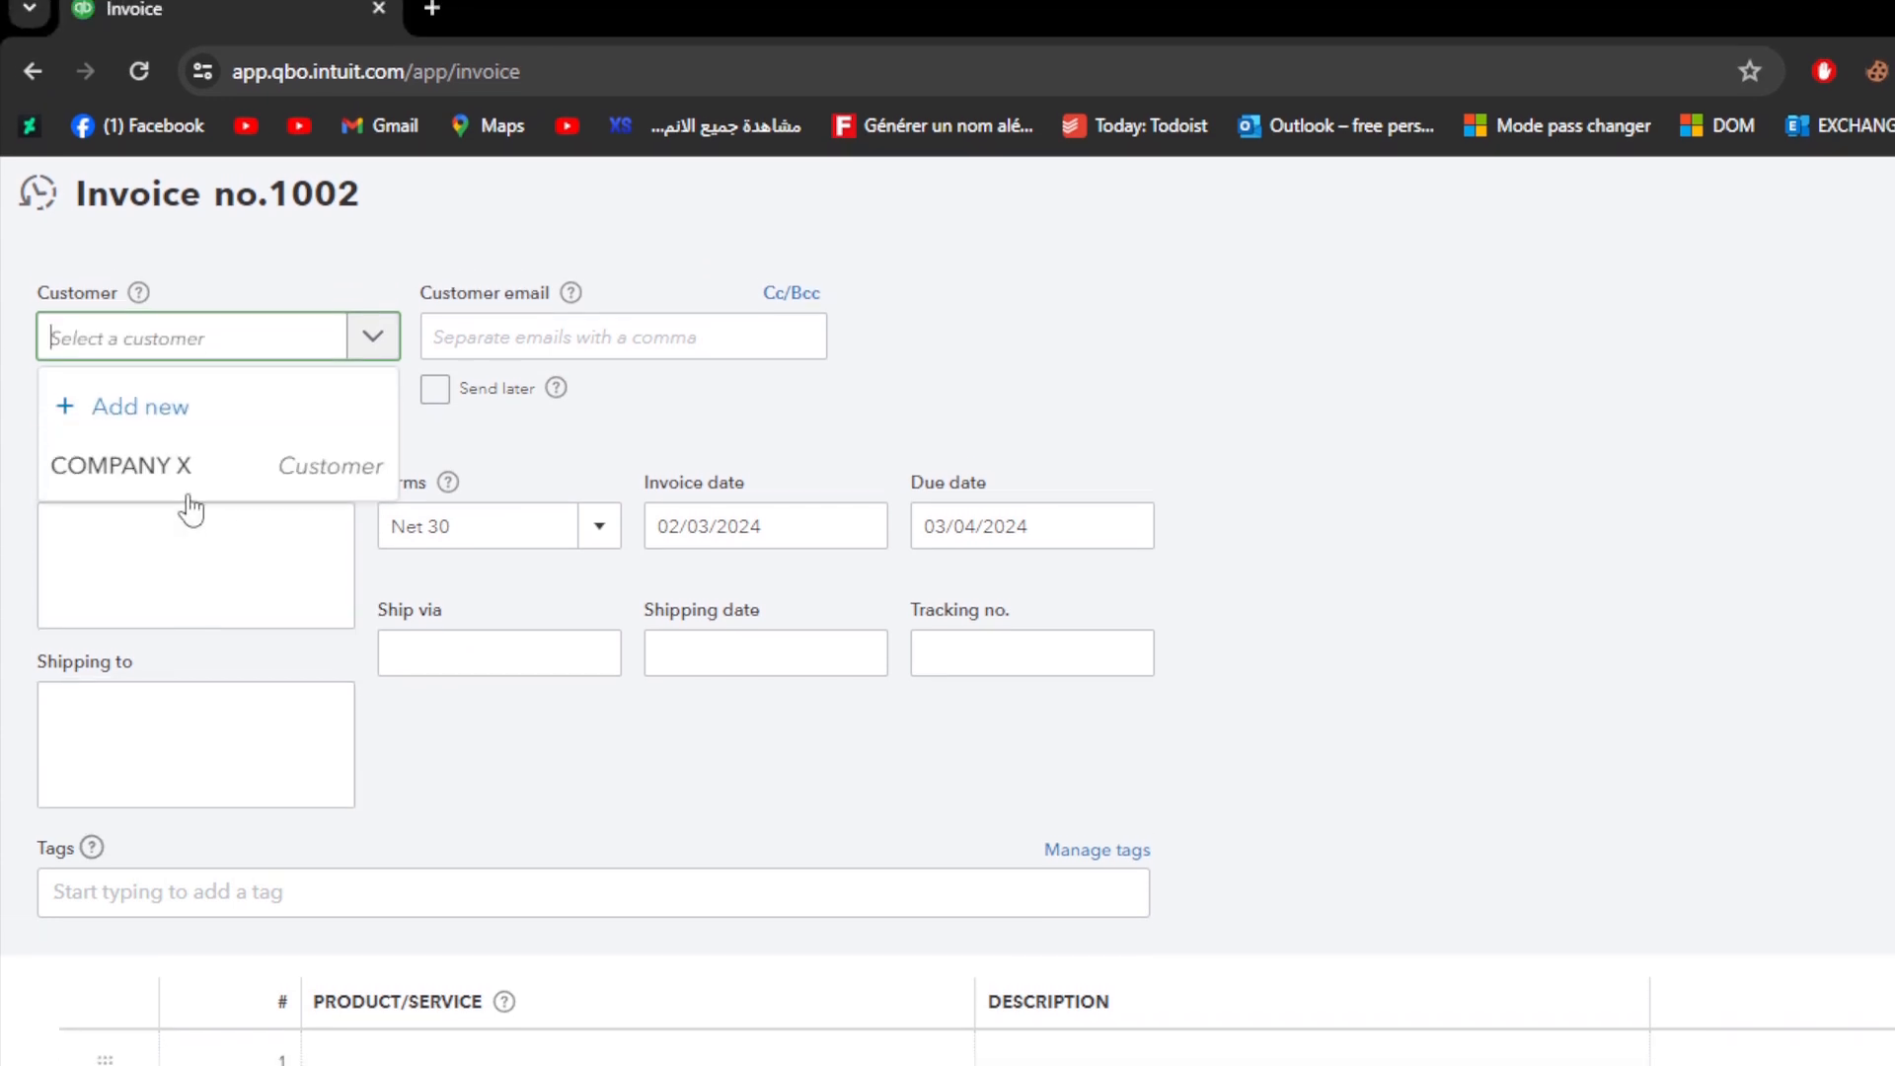
left_click(178, 483)
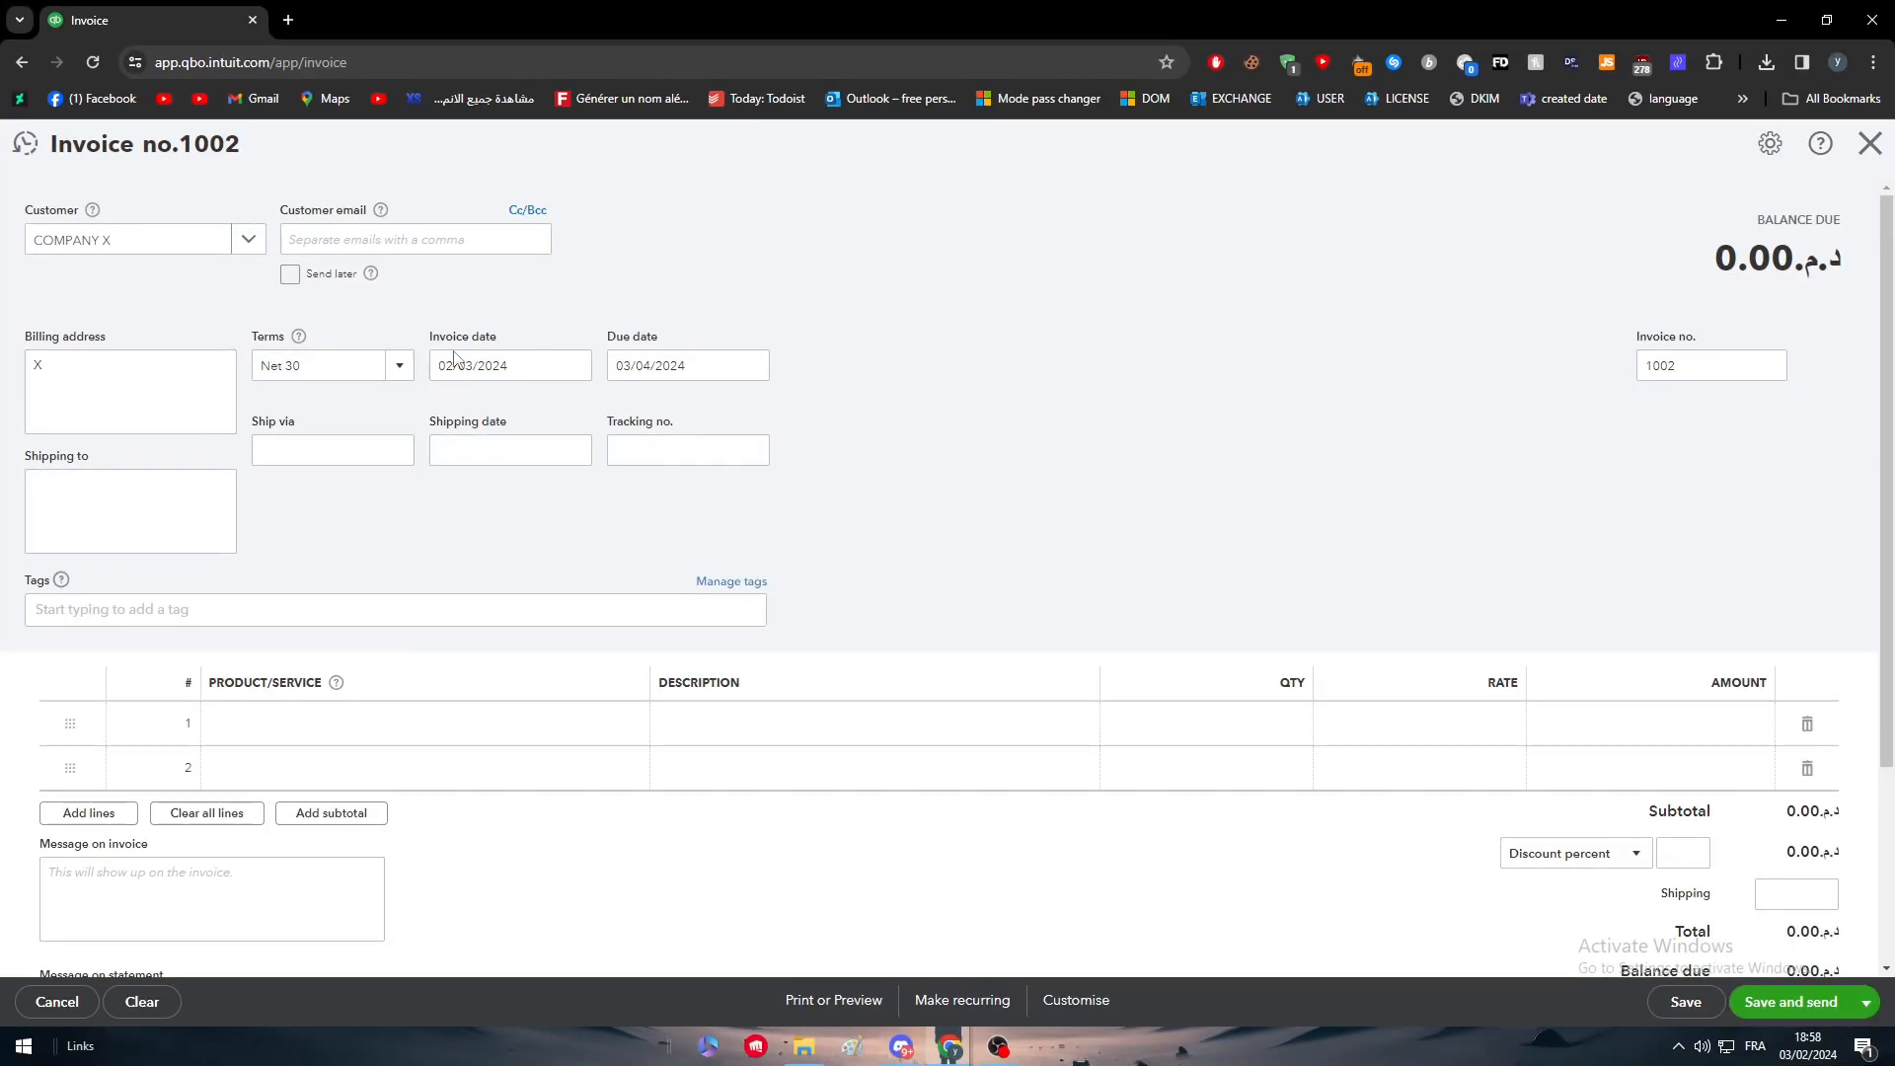
Step: Look over the invoice form and examine the available payment terms without changing the selection
scroll(1095, 350, "down", 3)
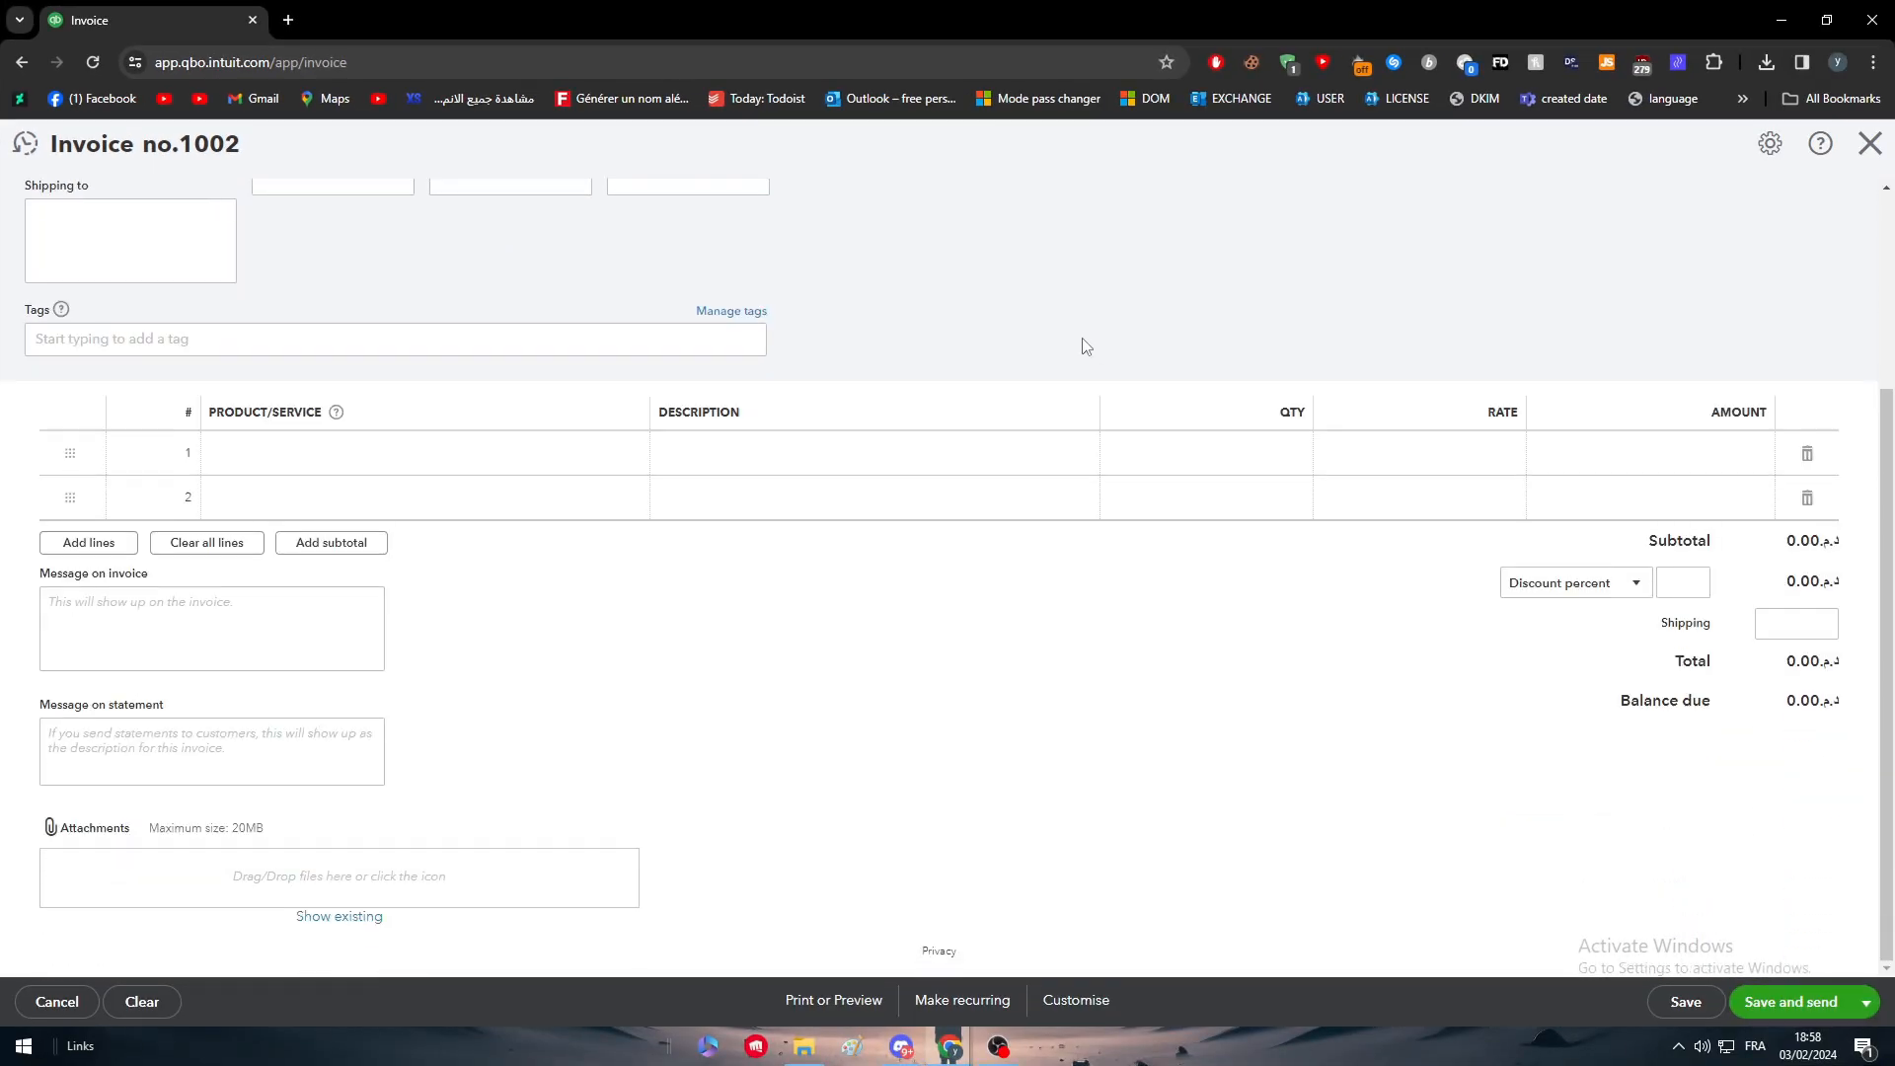
scroll(987, 375, "up", 3)
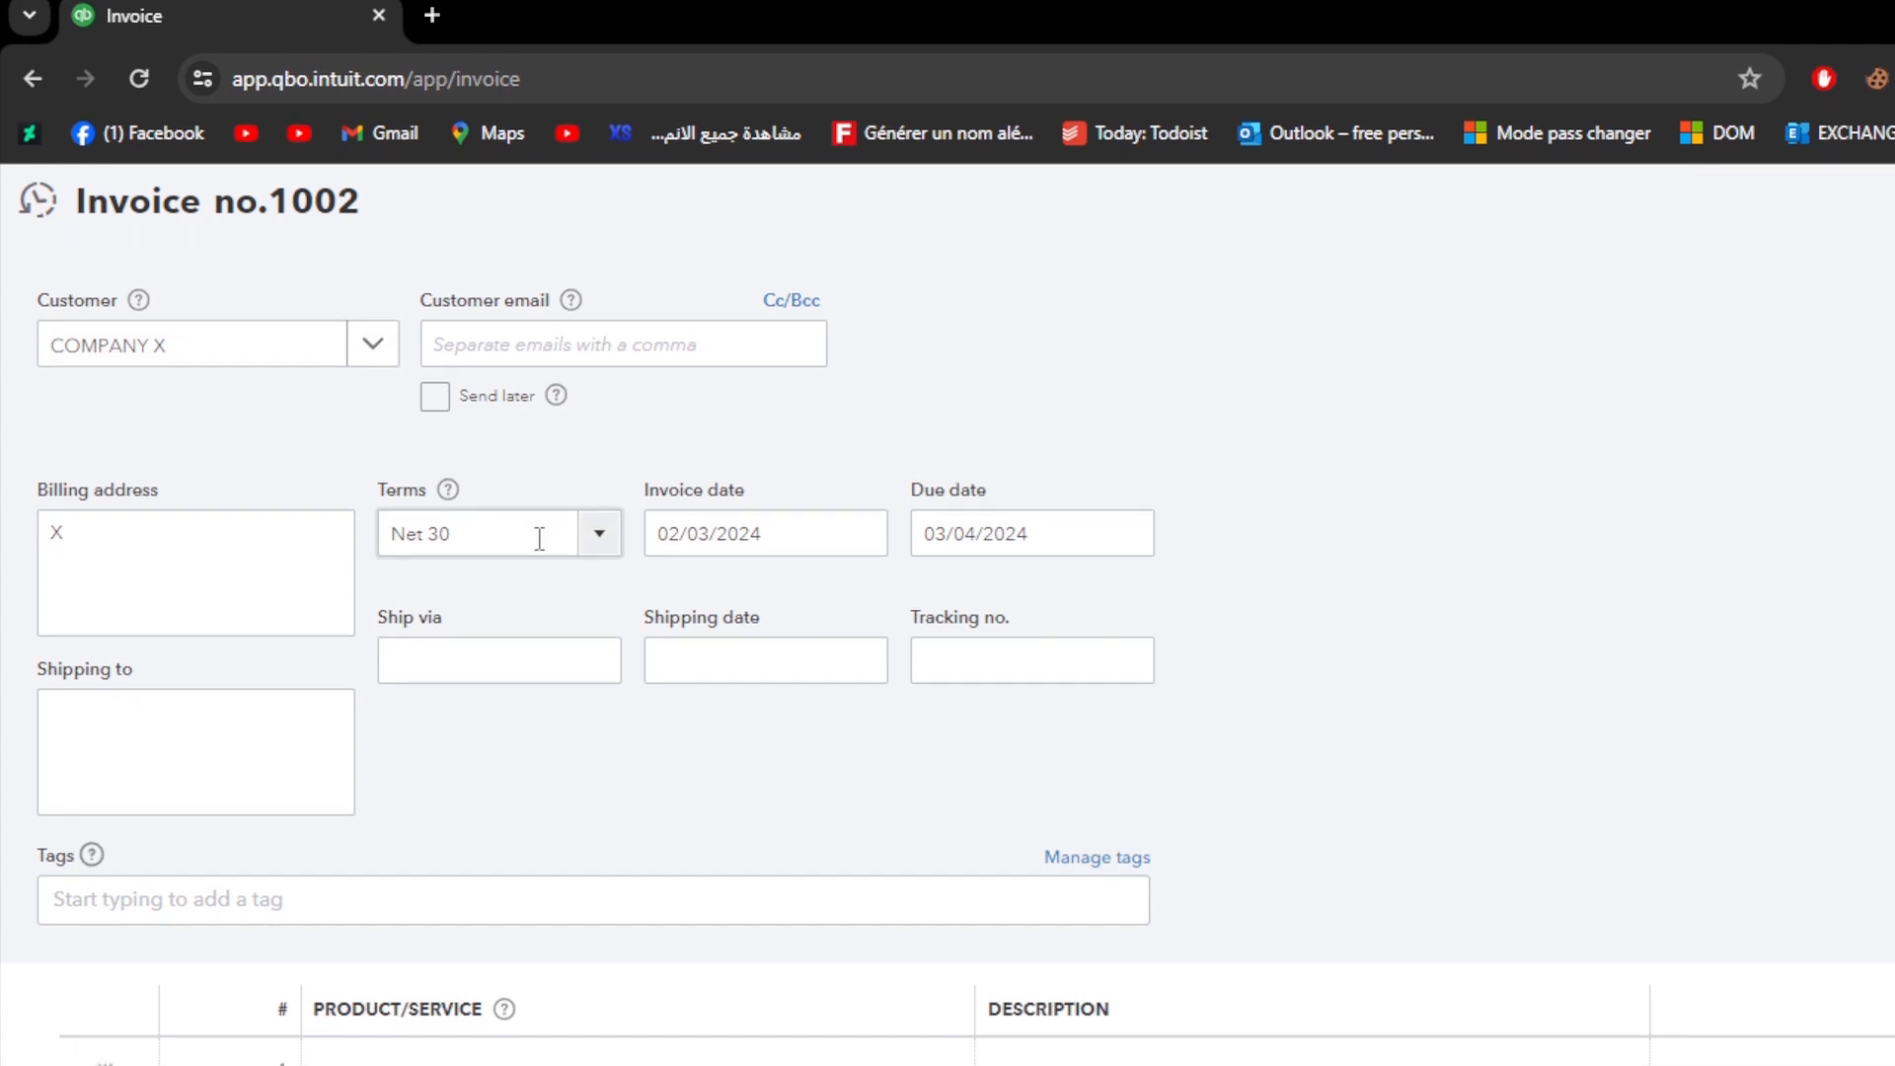
left_click(610, 542)
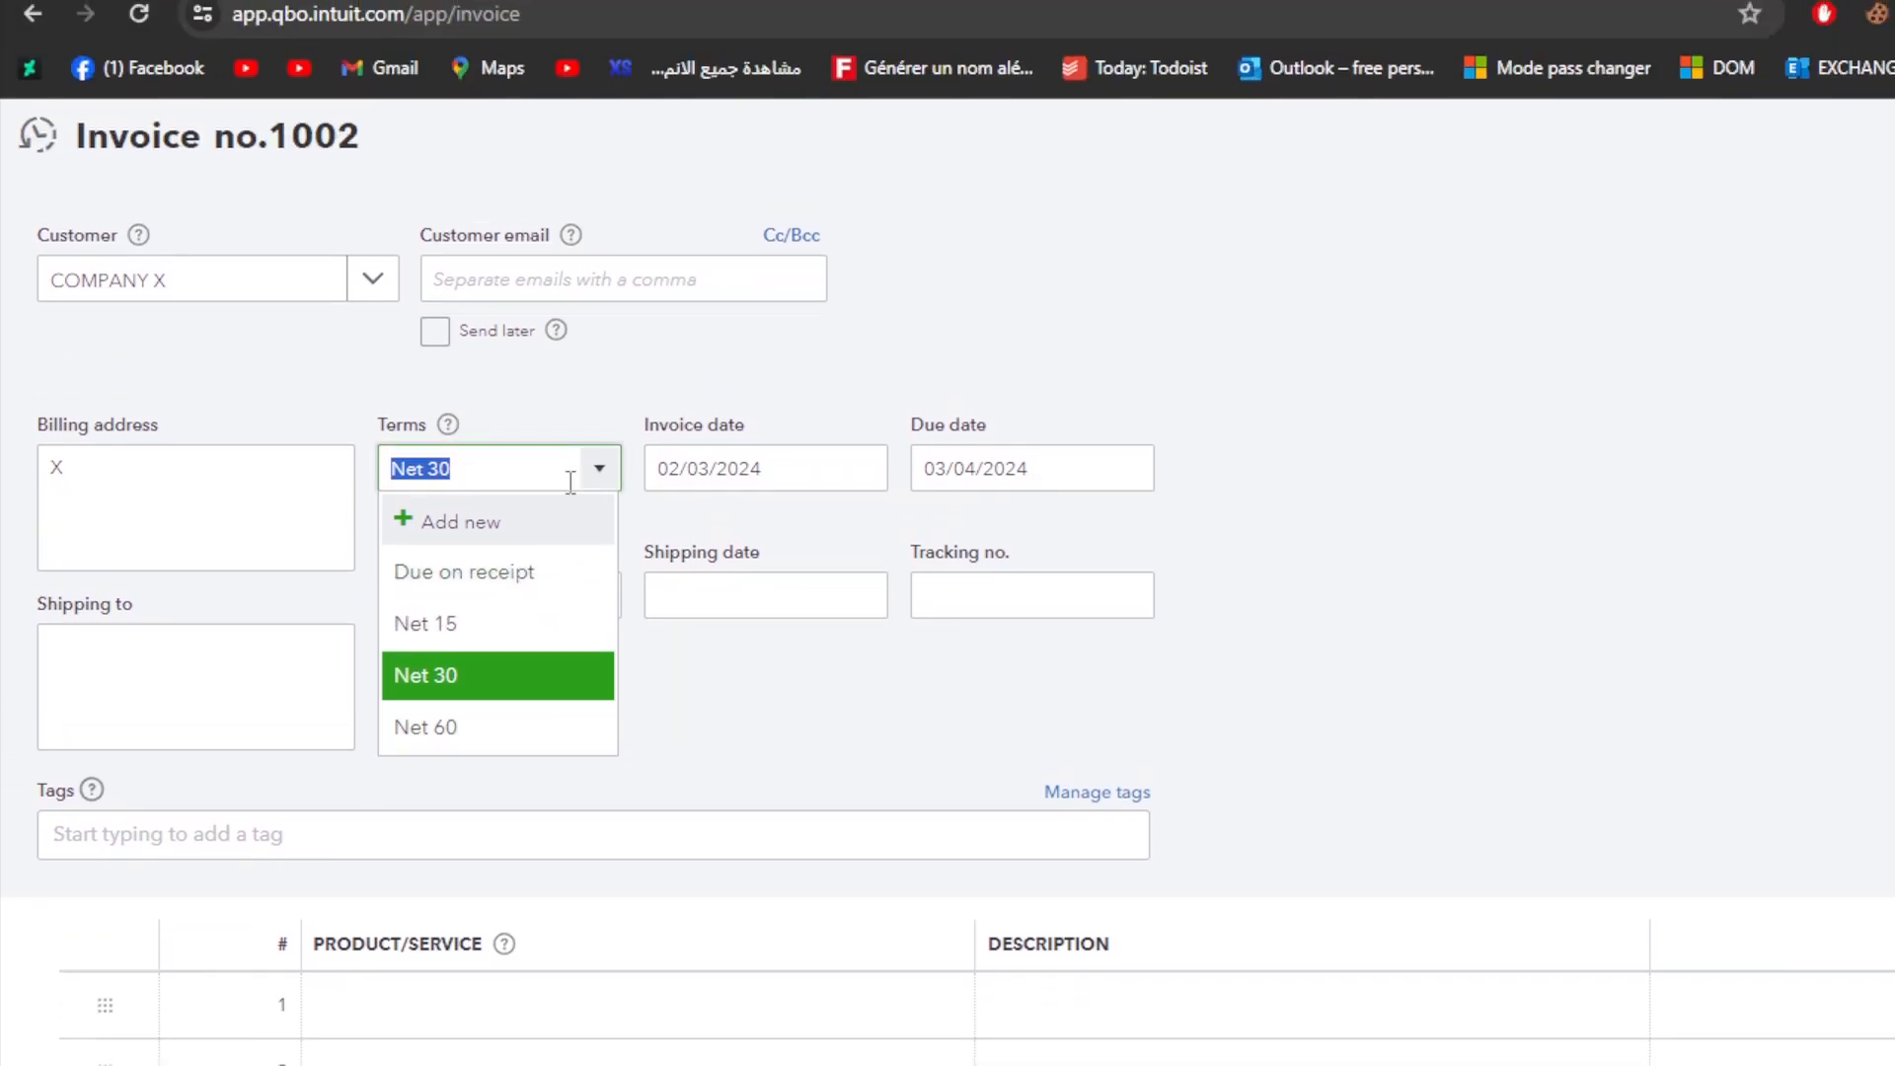
left_click(599, 275)
left_click(596, 528)
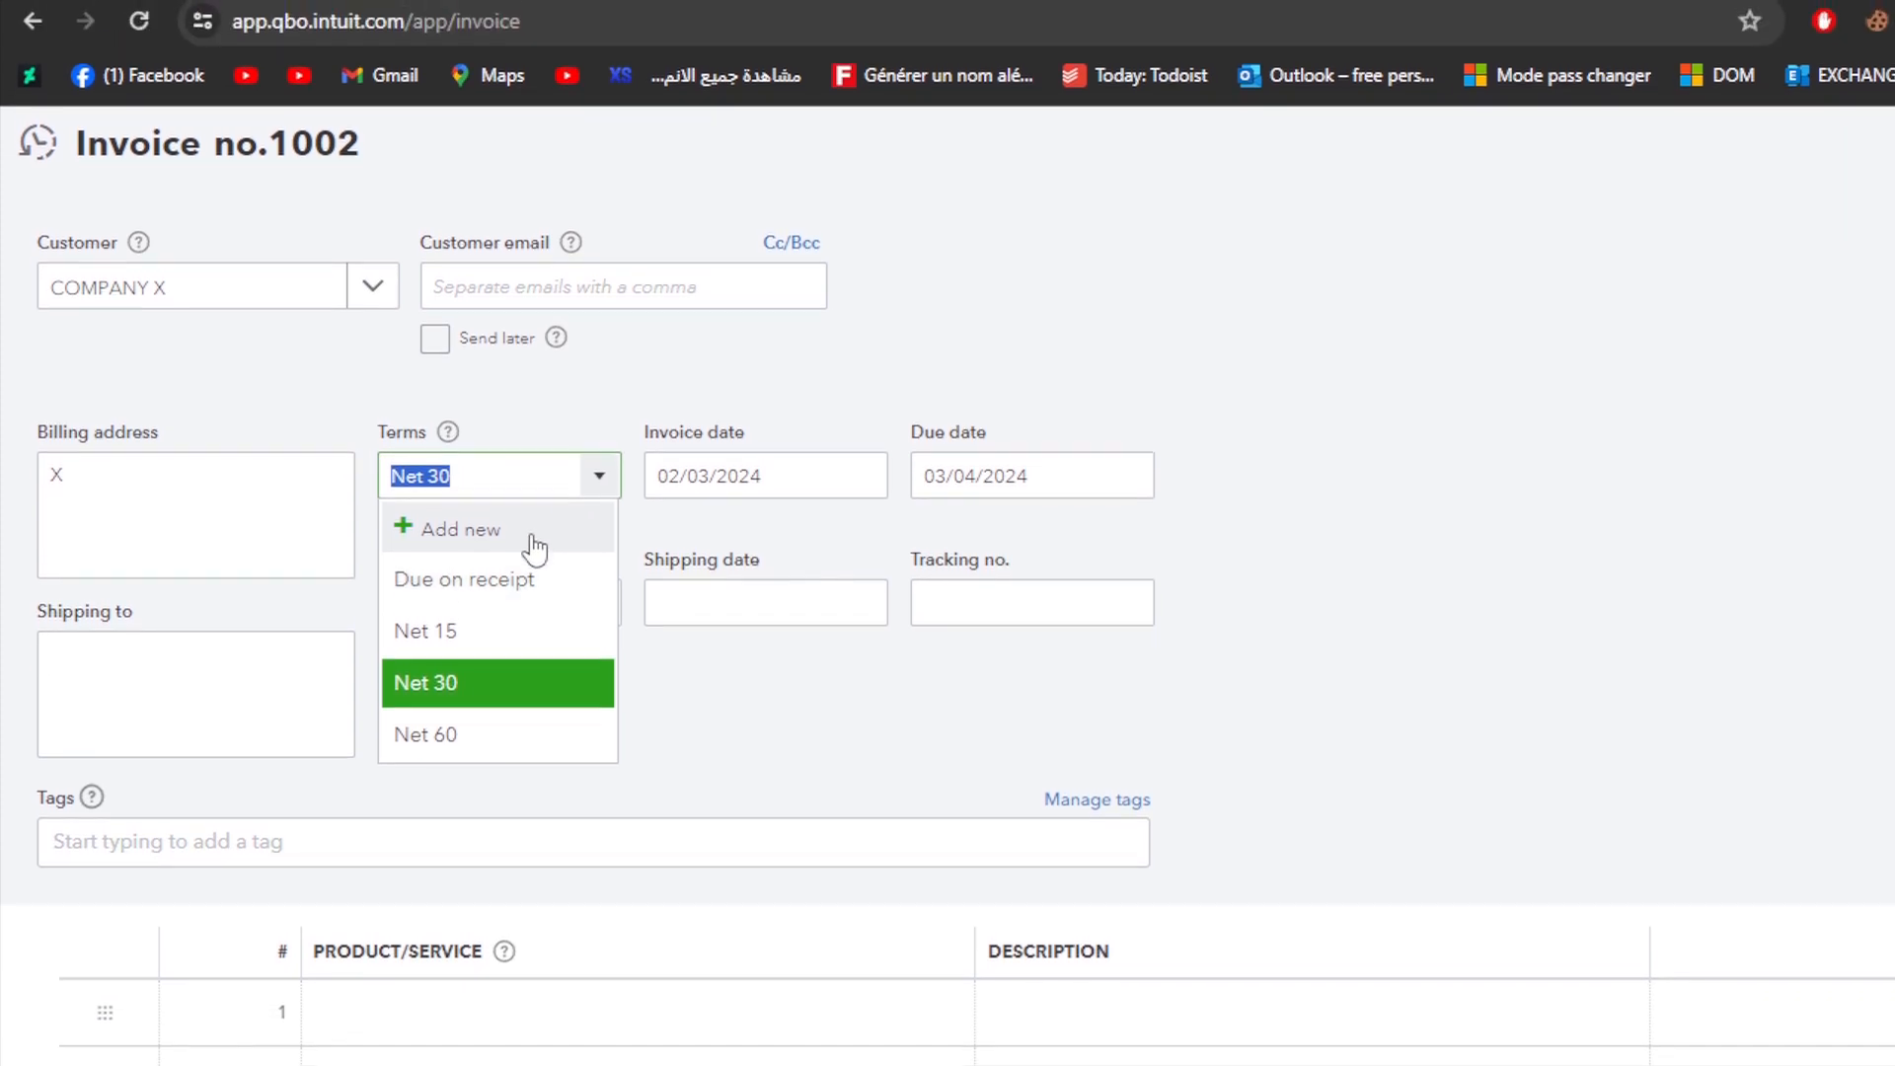
left_click(795, 543)
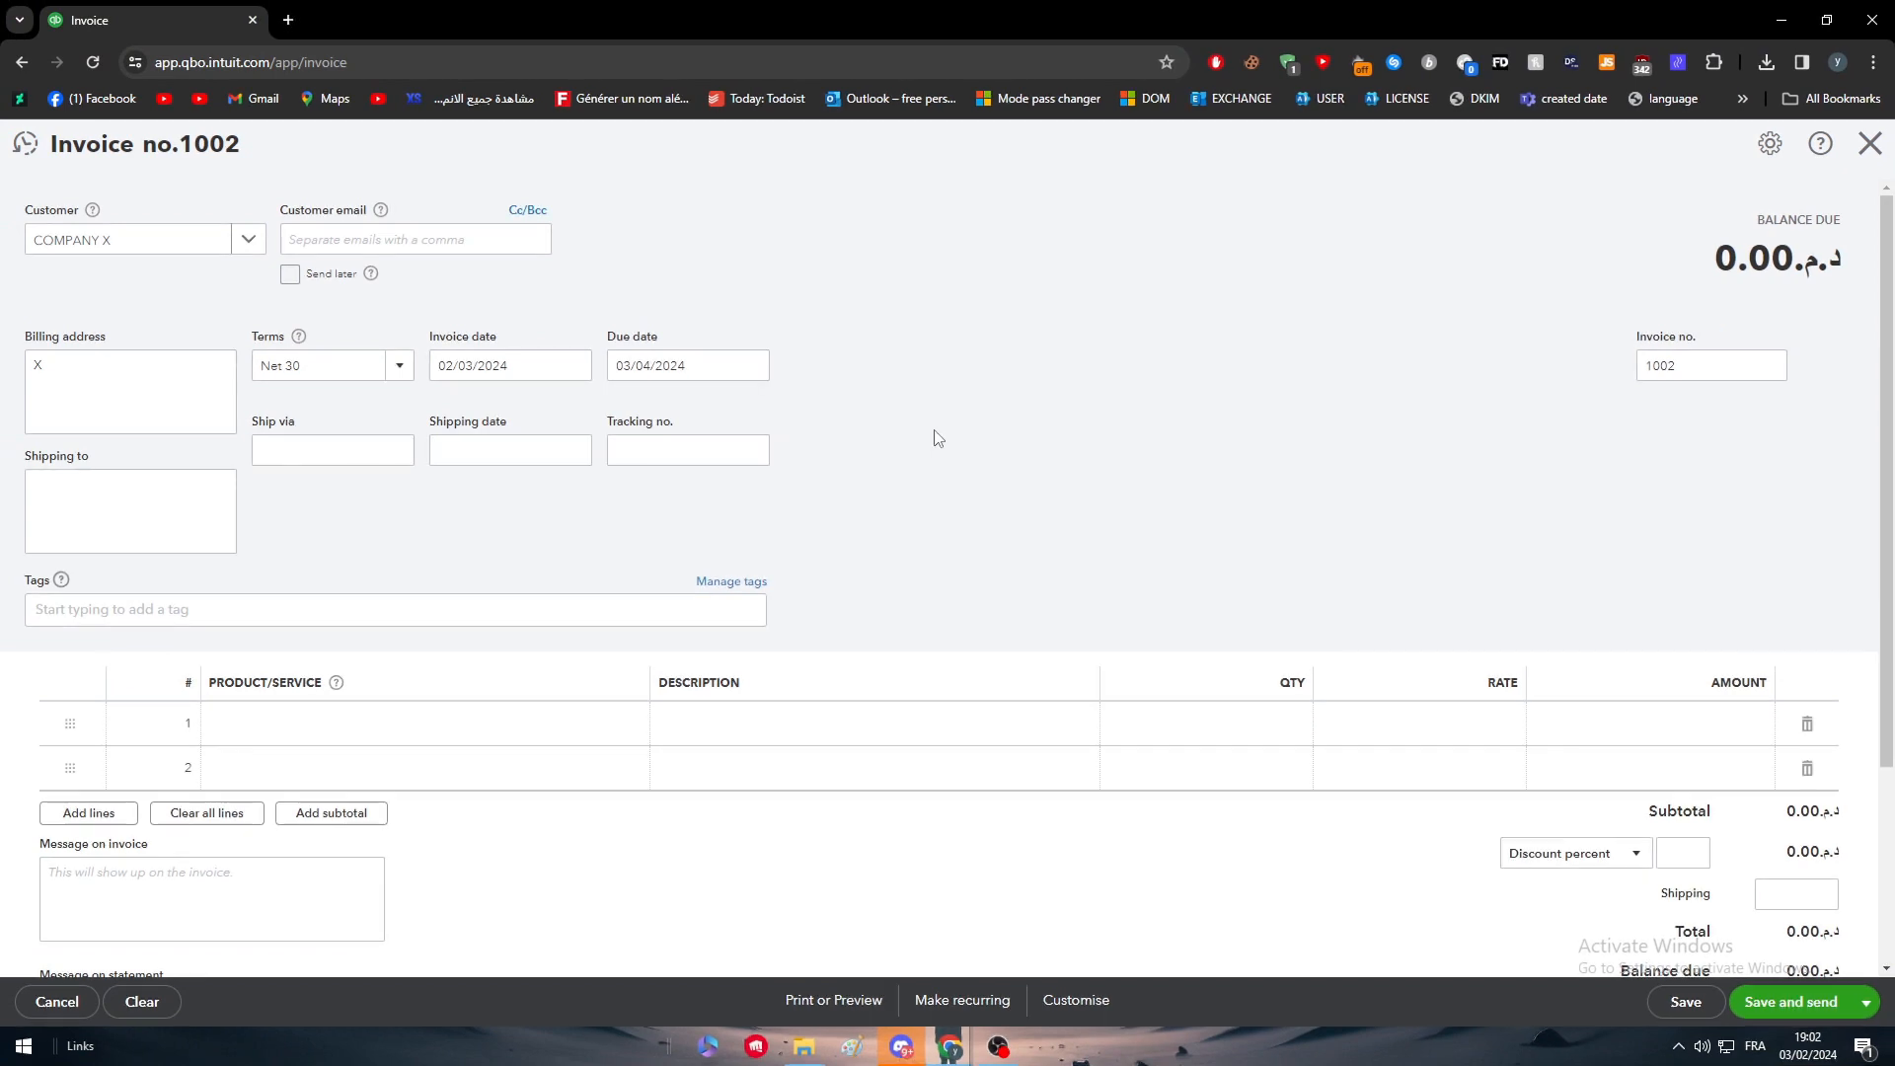
Step: Start a new inventory product from the first invoice line and name it Chocolate Bars
scroll(977, 449, "down", 2)
scroll(474, 592, "down", 1)
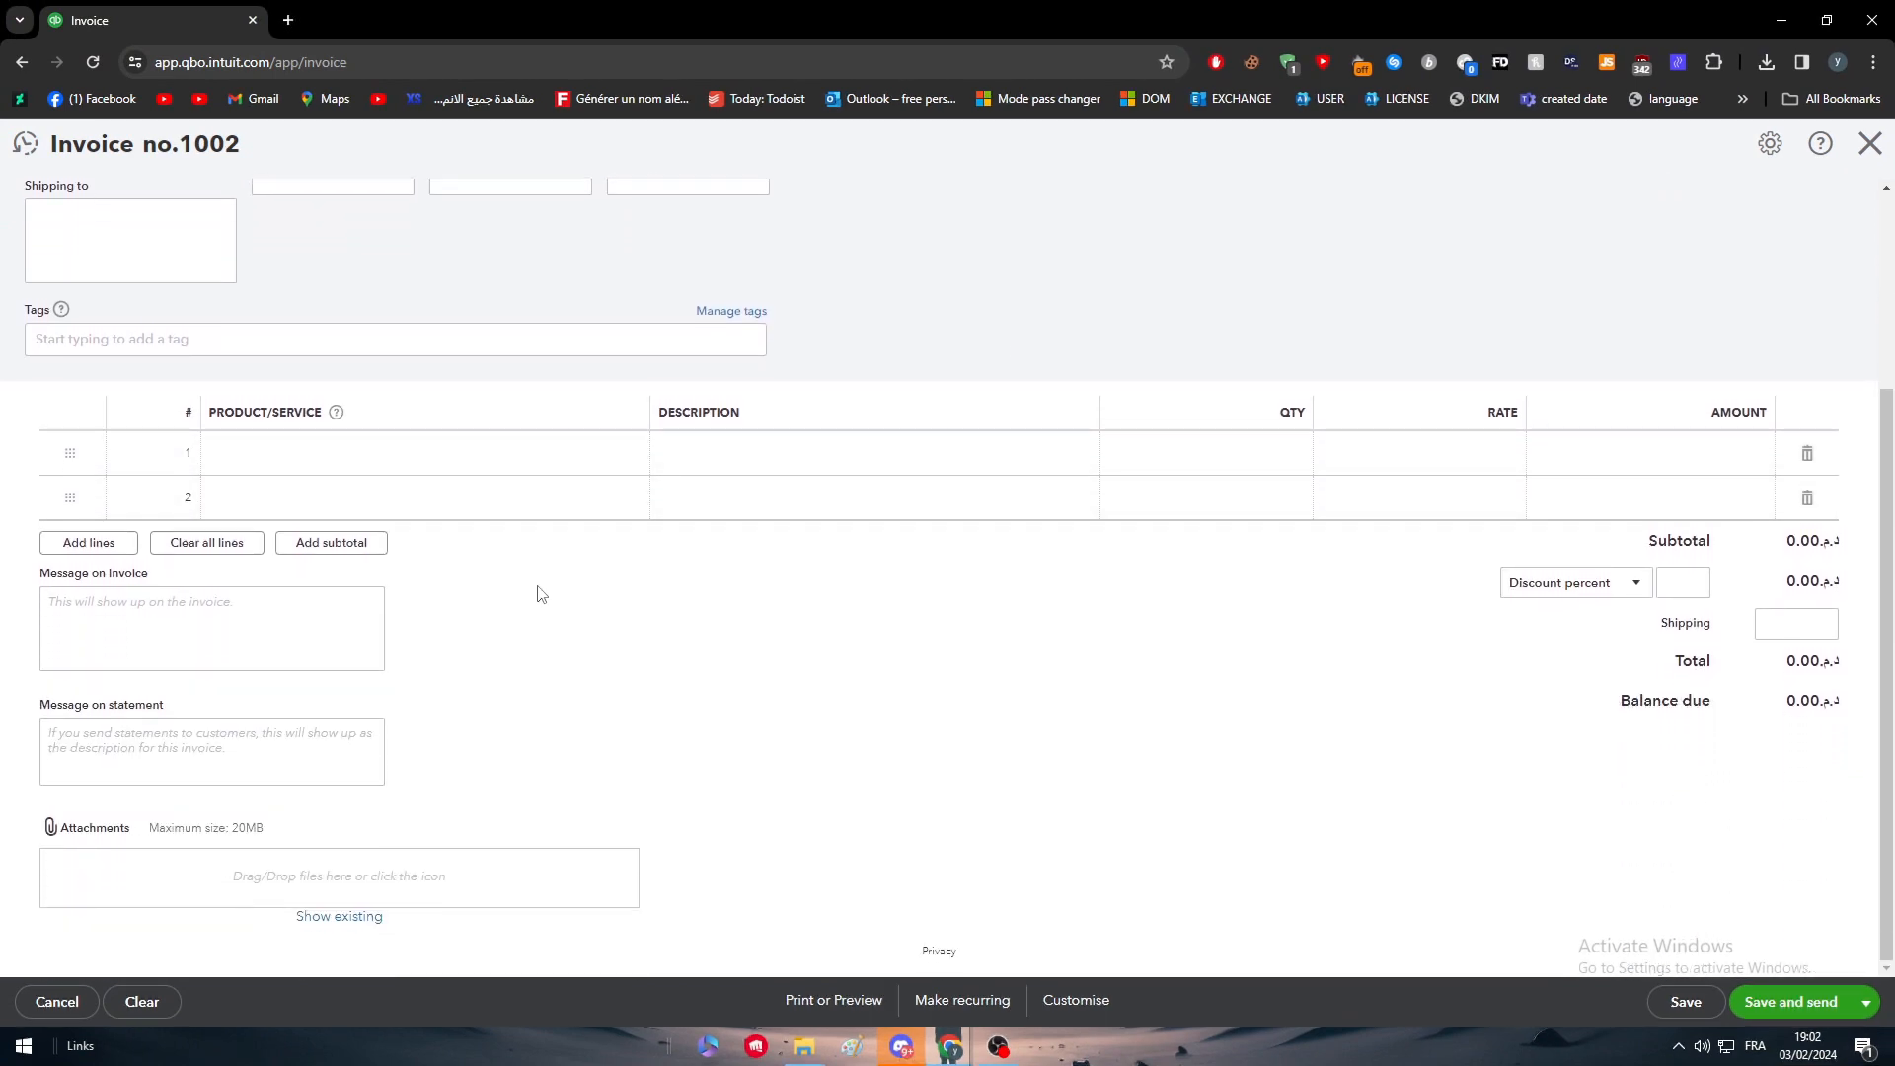
left_click(346, 464)
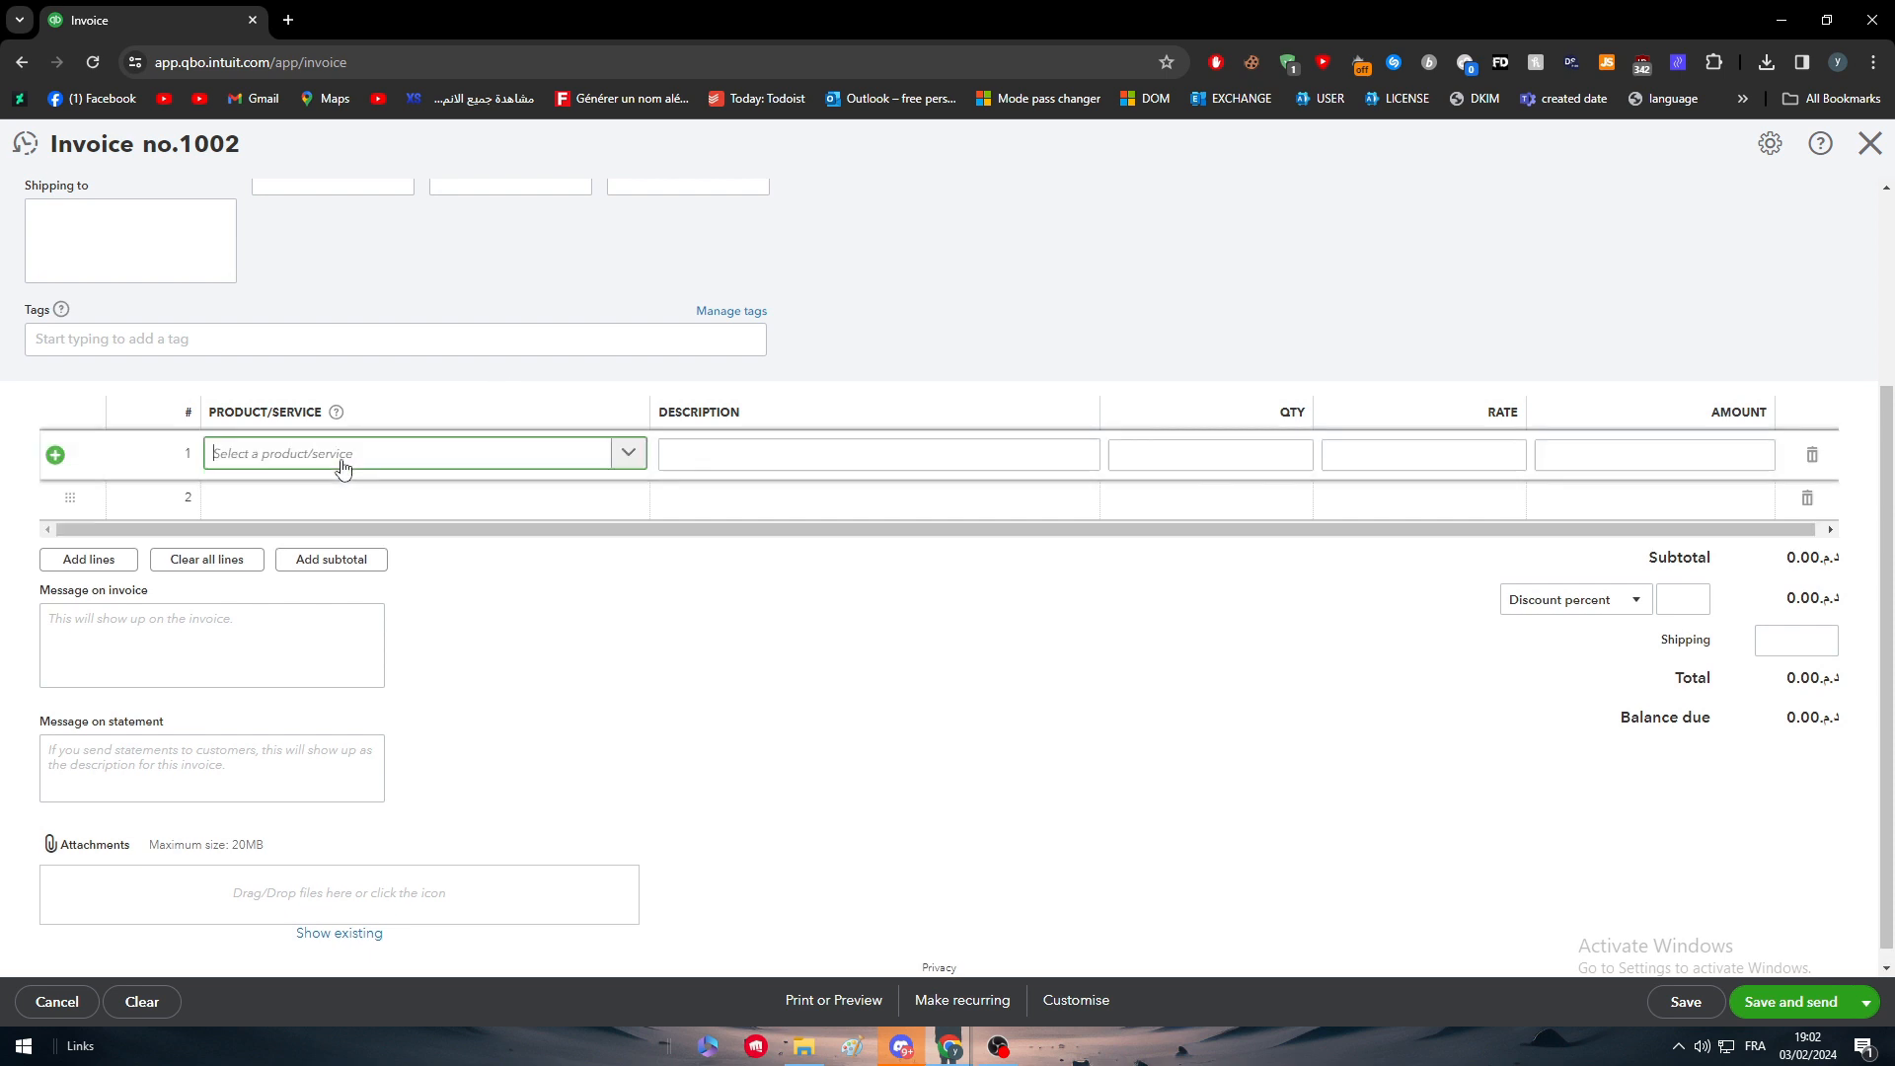
left_click(629, 457)
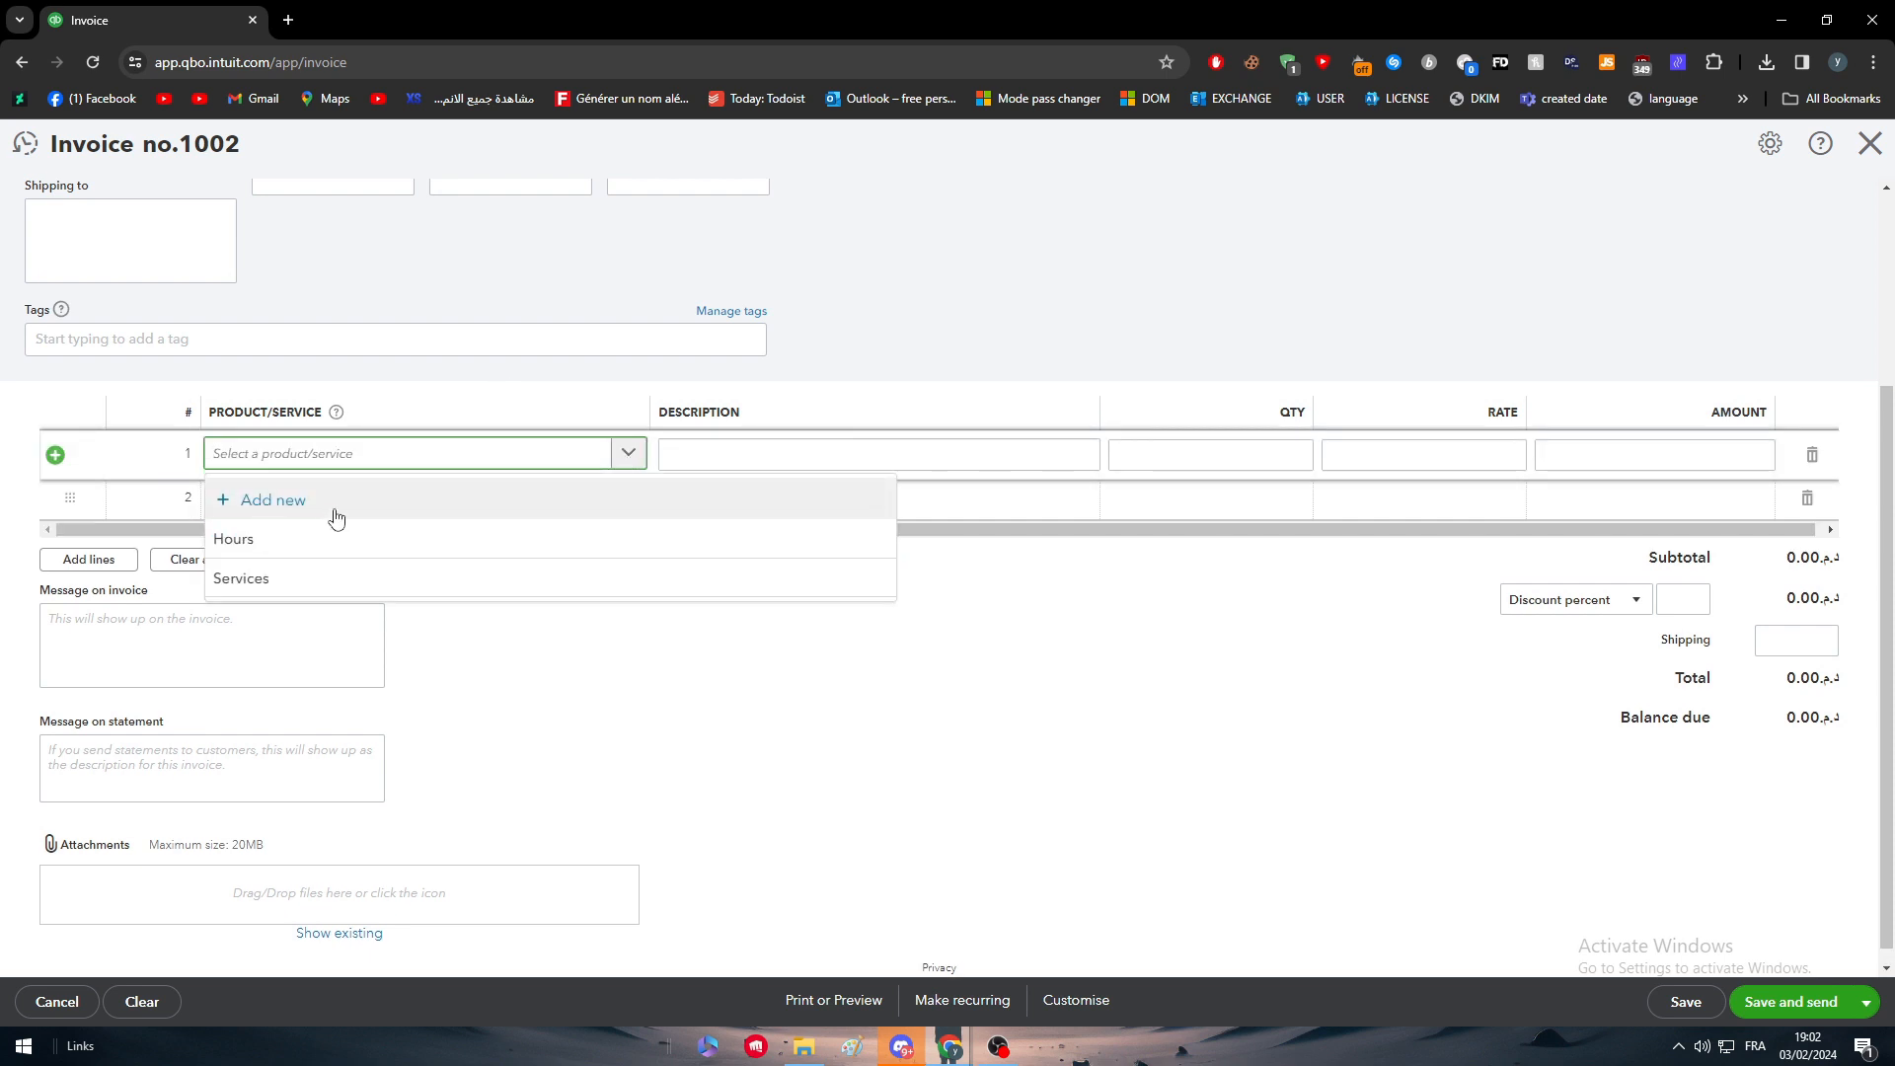
left_click(259, 506)
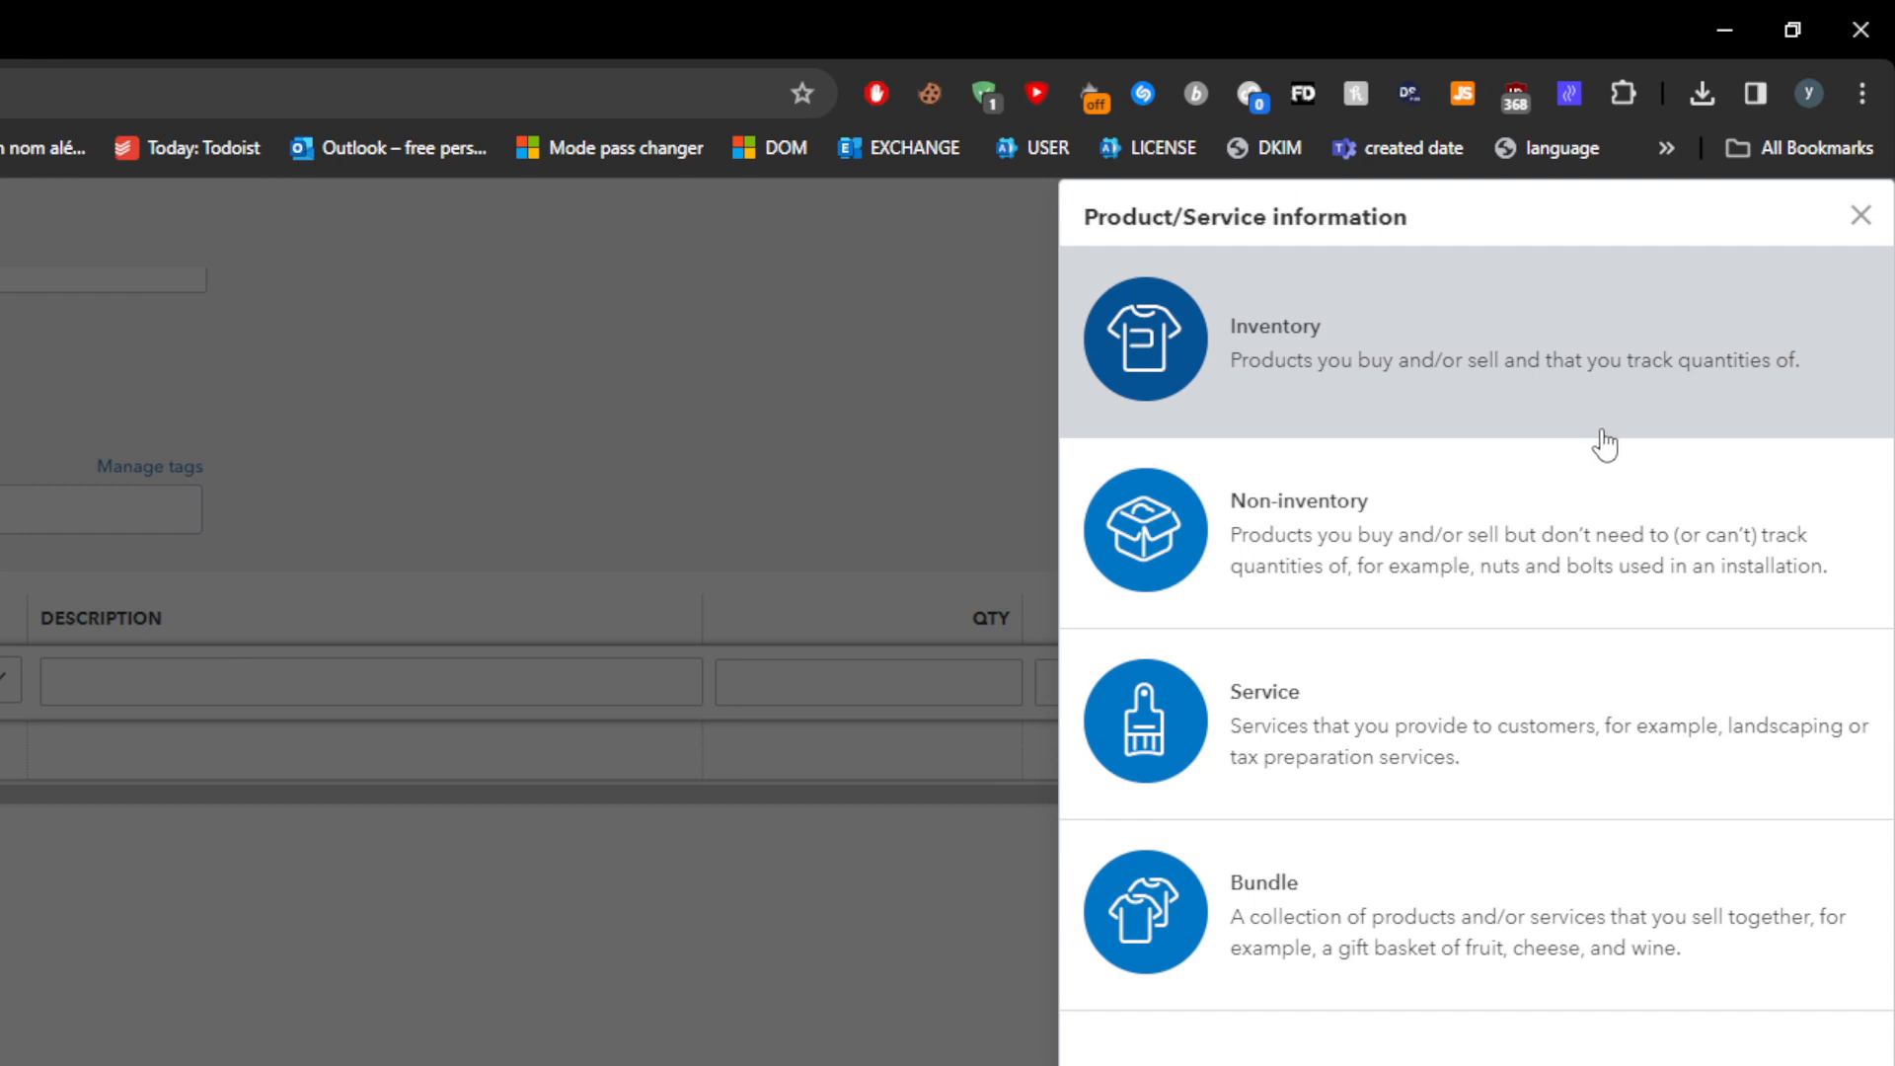
left_click(1668, 415)
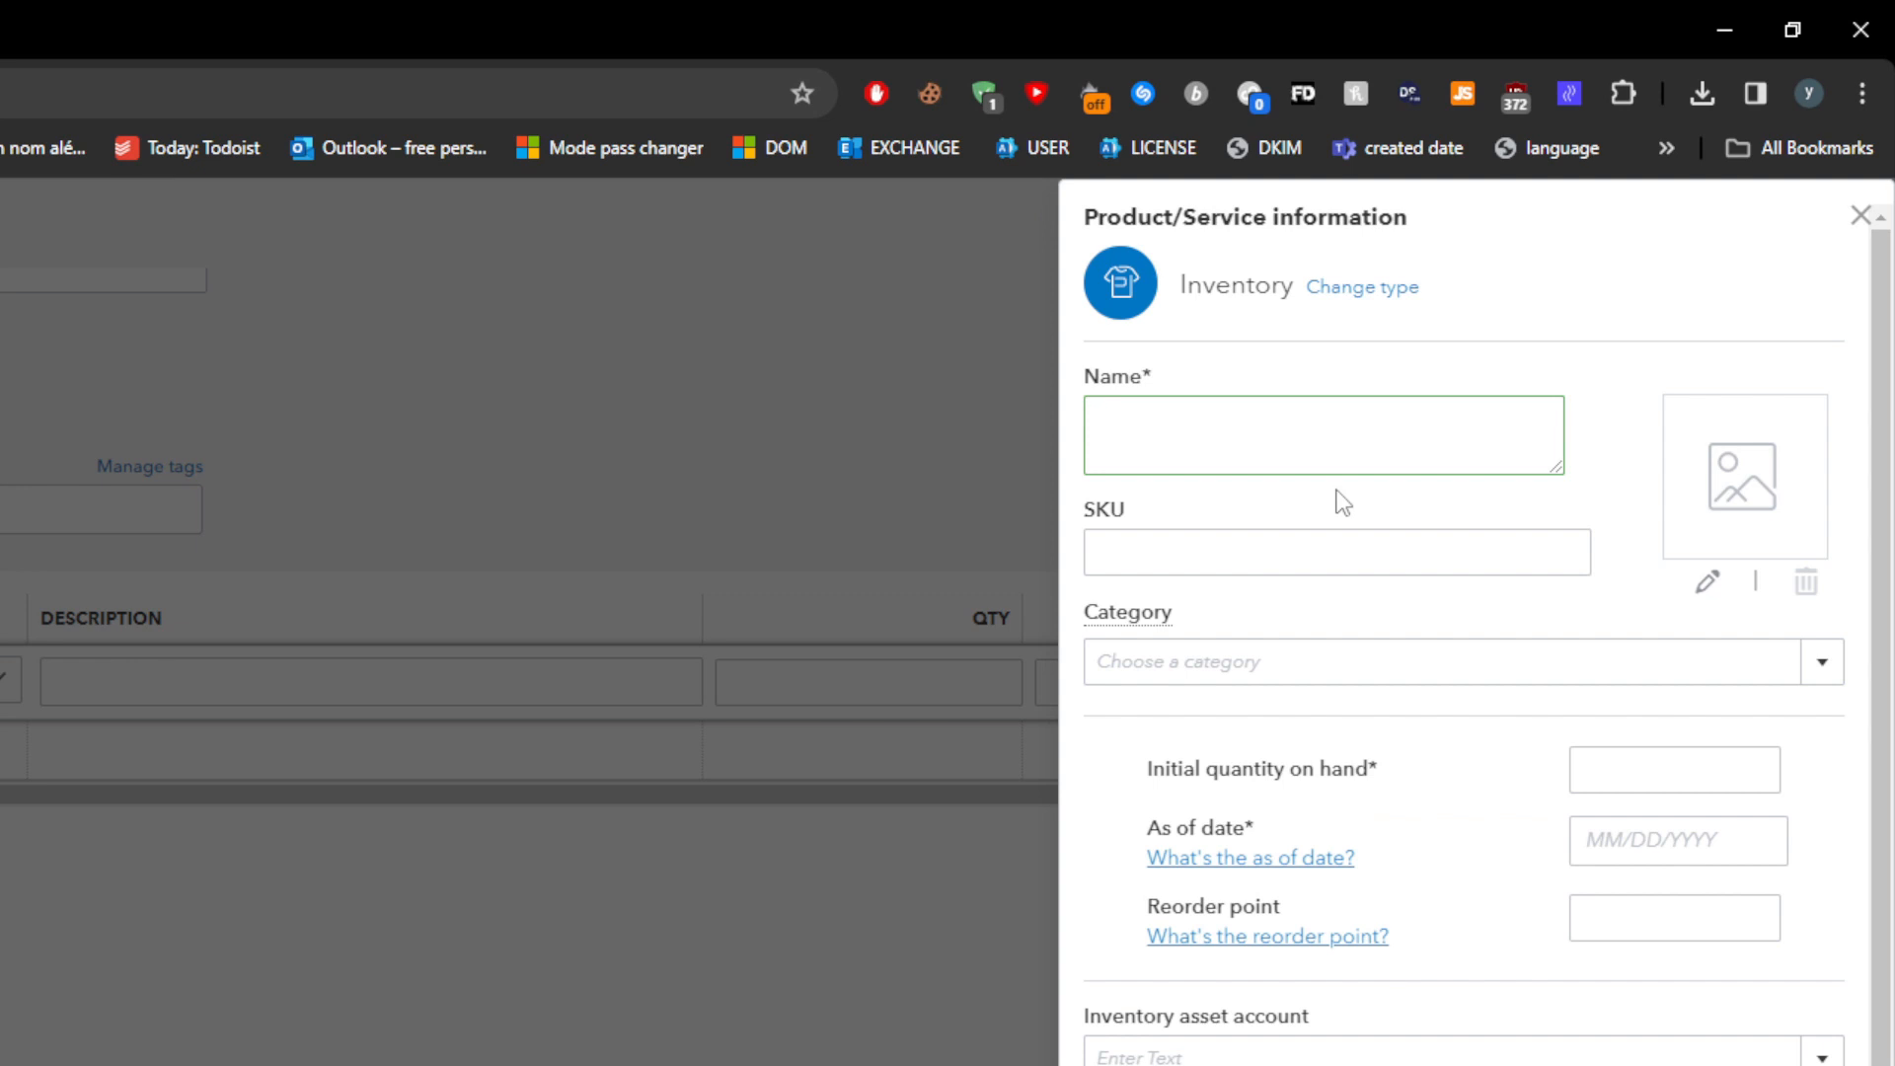
type("cHOcolate Bars")
Step: Set the new product's sales price to 20 and its inventory asset account to Inventory
left_click(1362, 660)
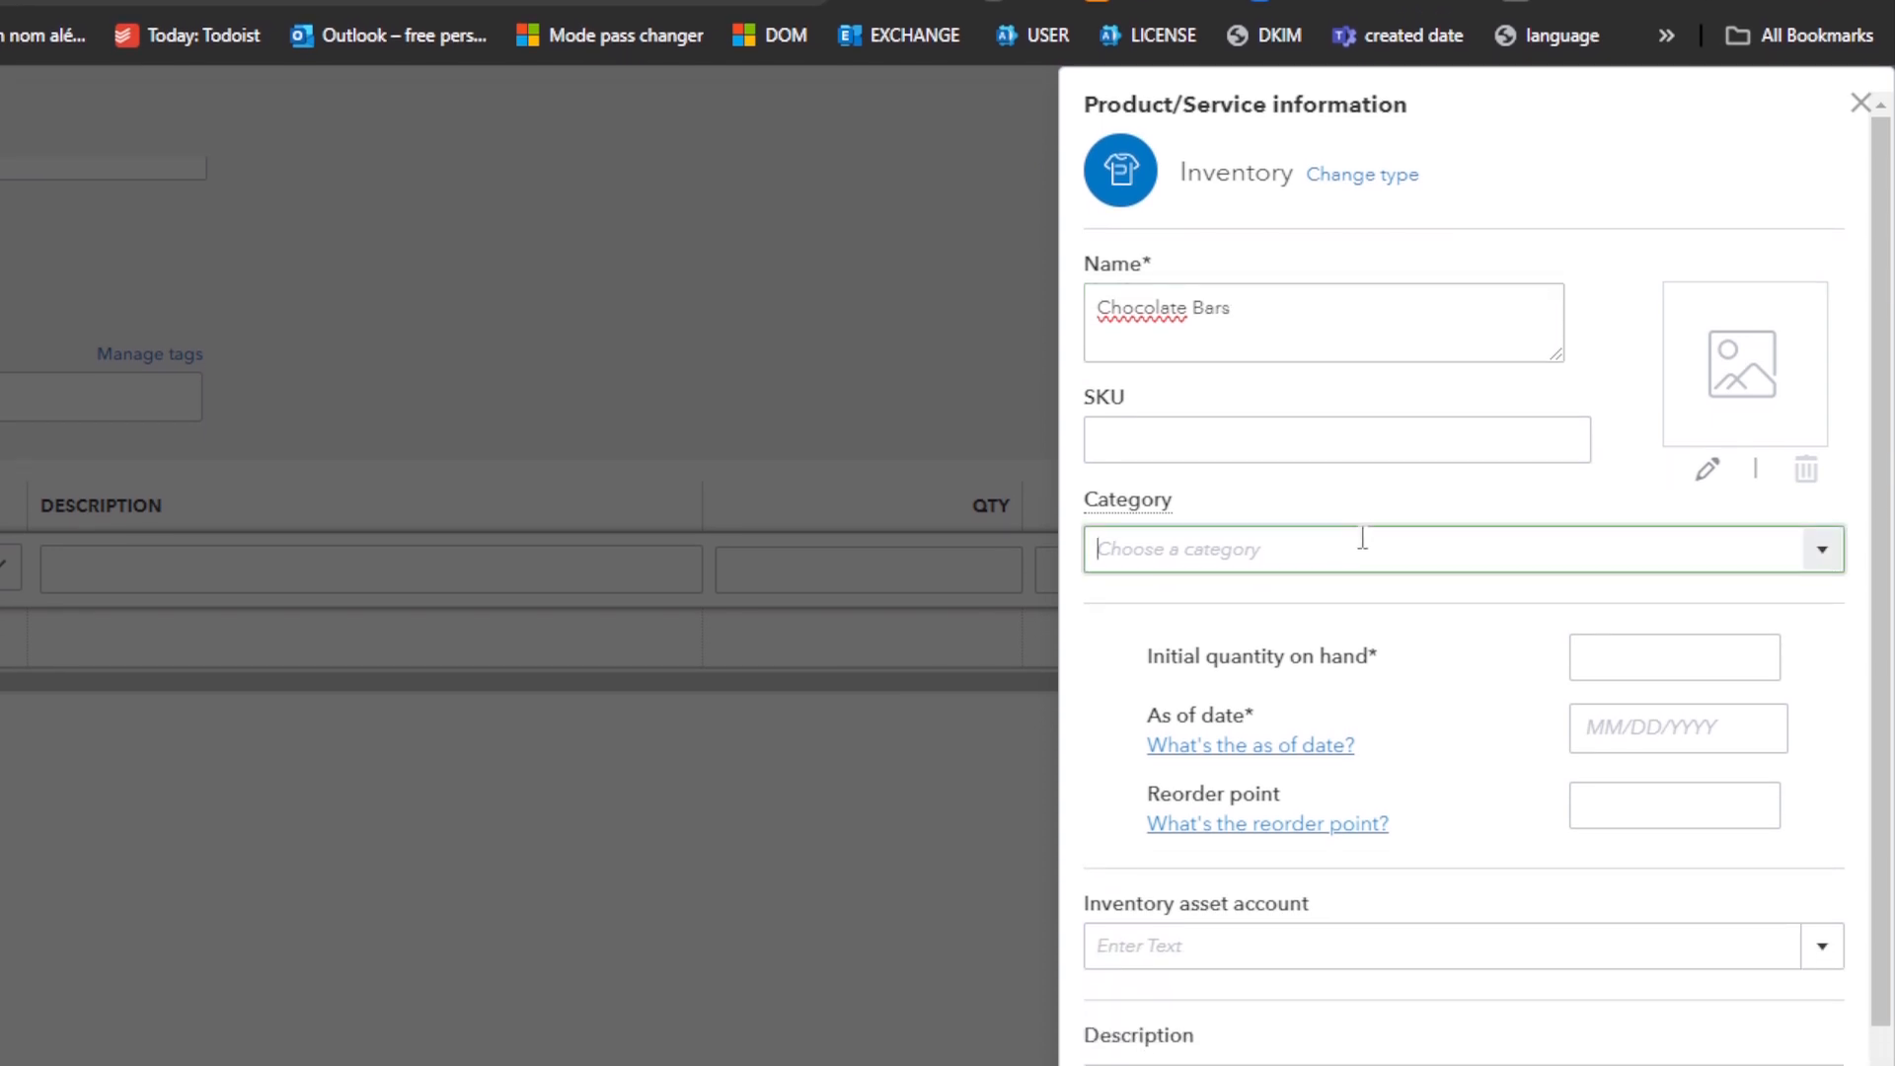
scroll(1362, 538, "down", 3)
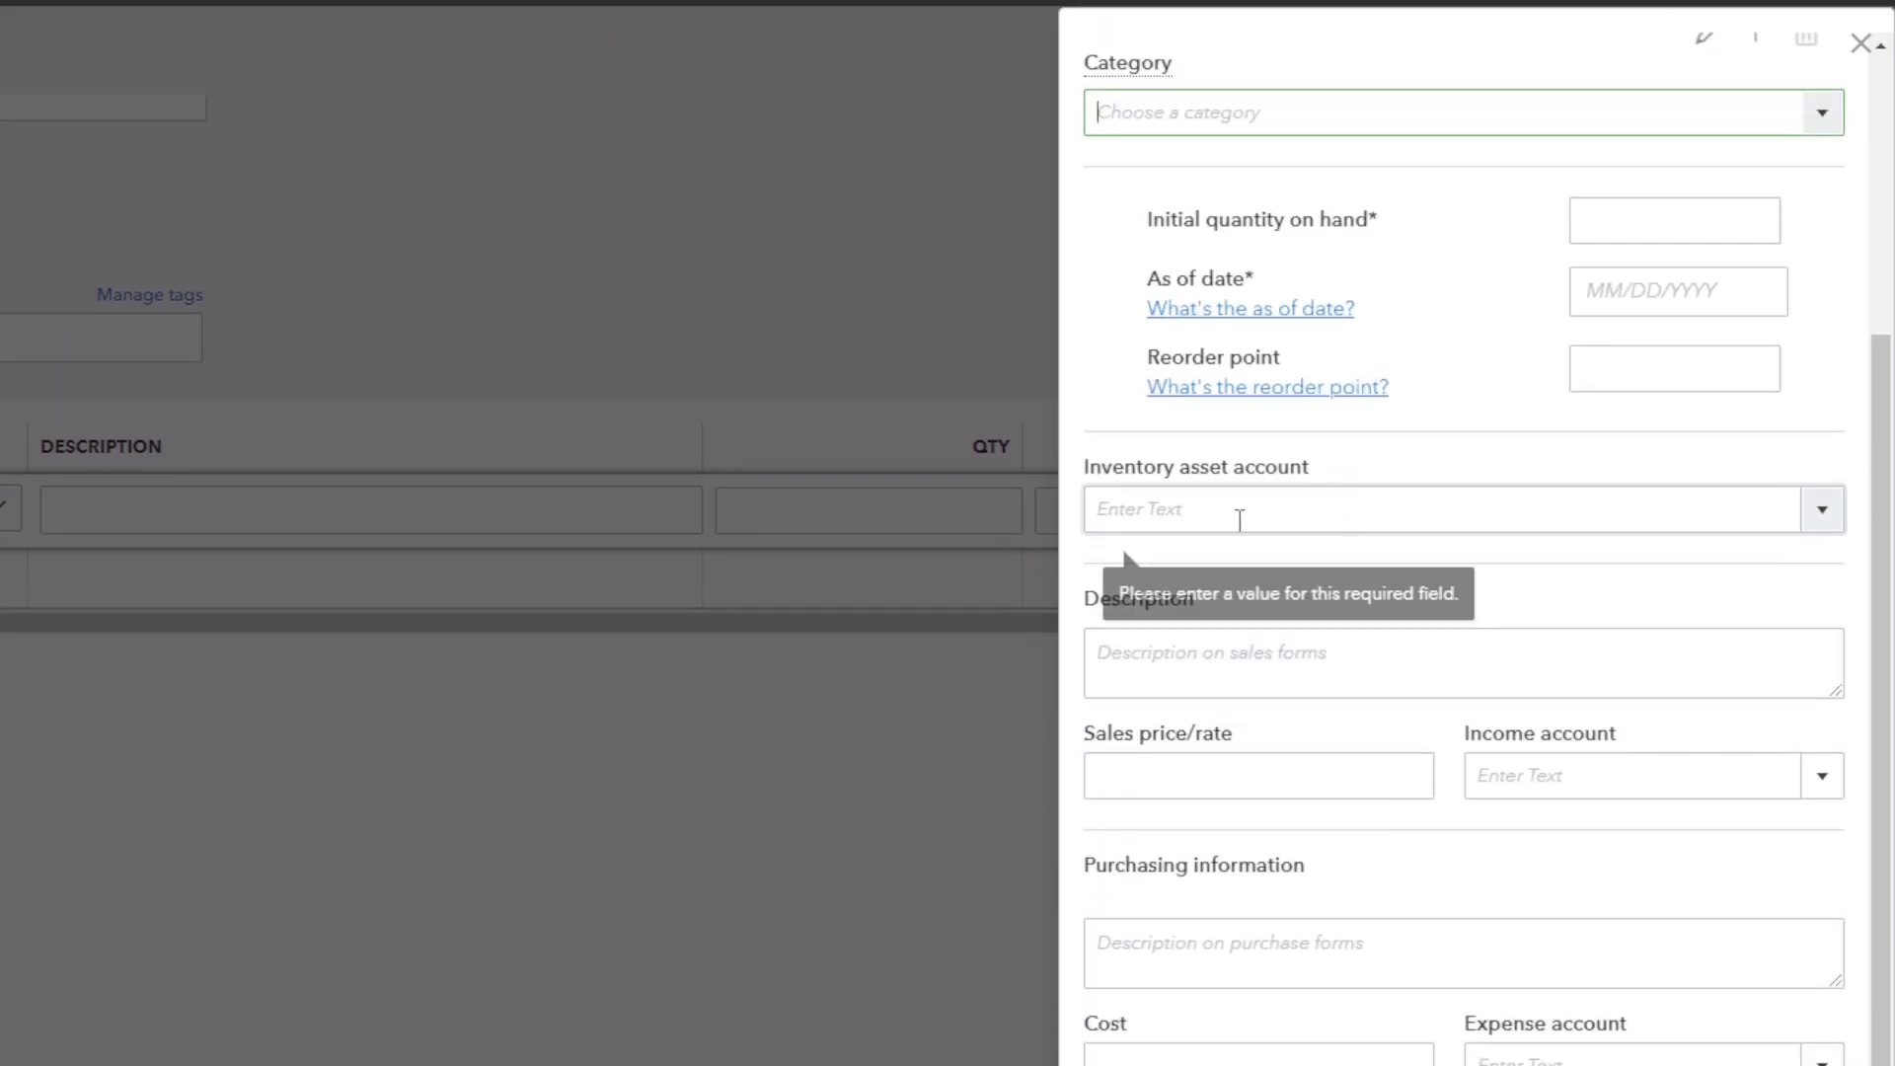
left_click(1240, 566)
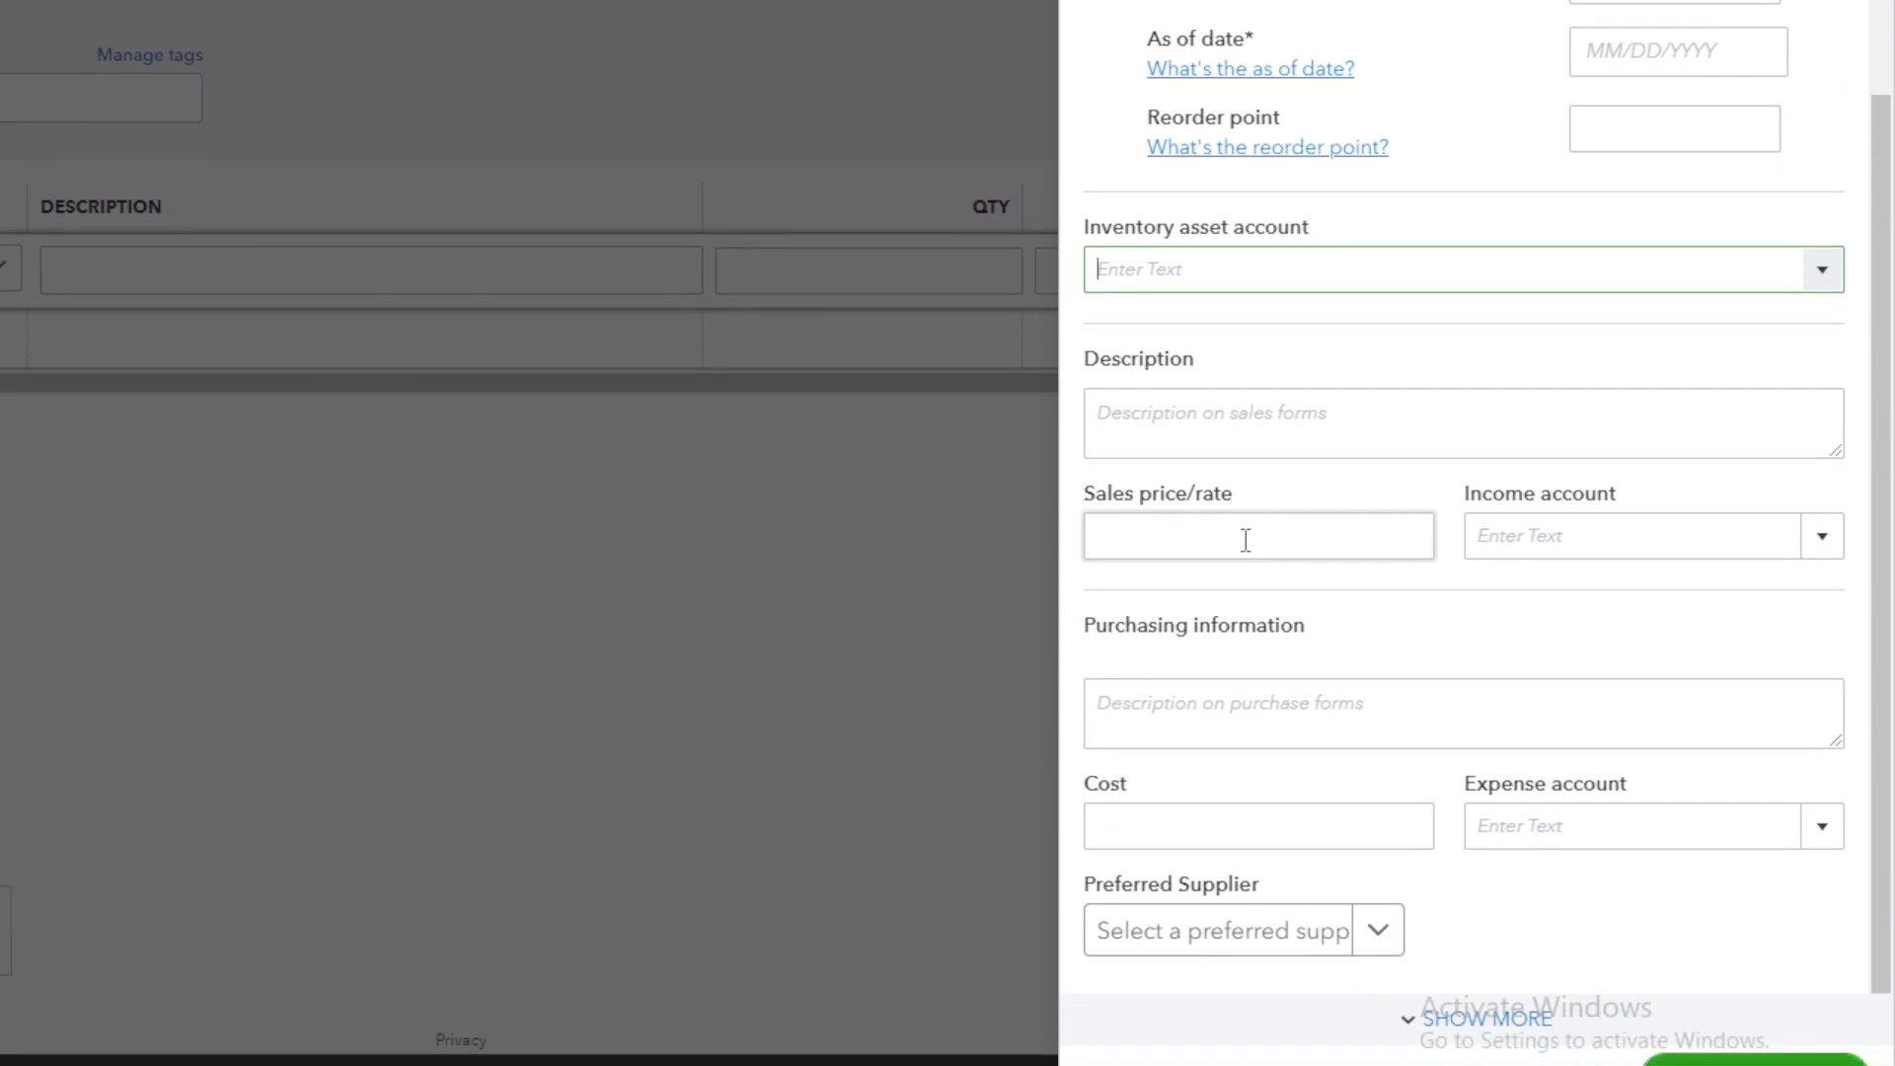
left_click(1245, 725)
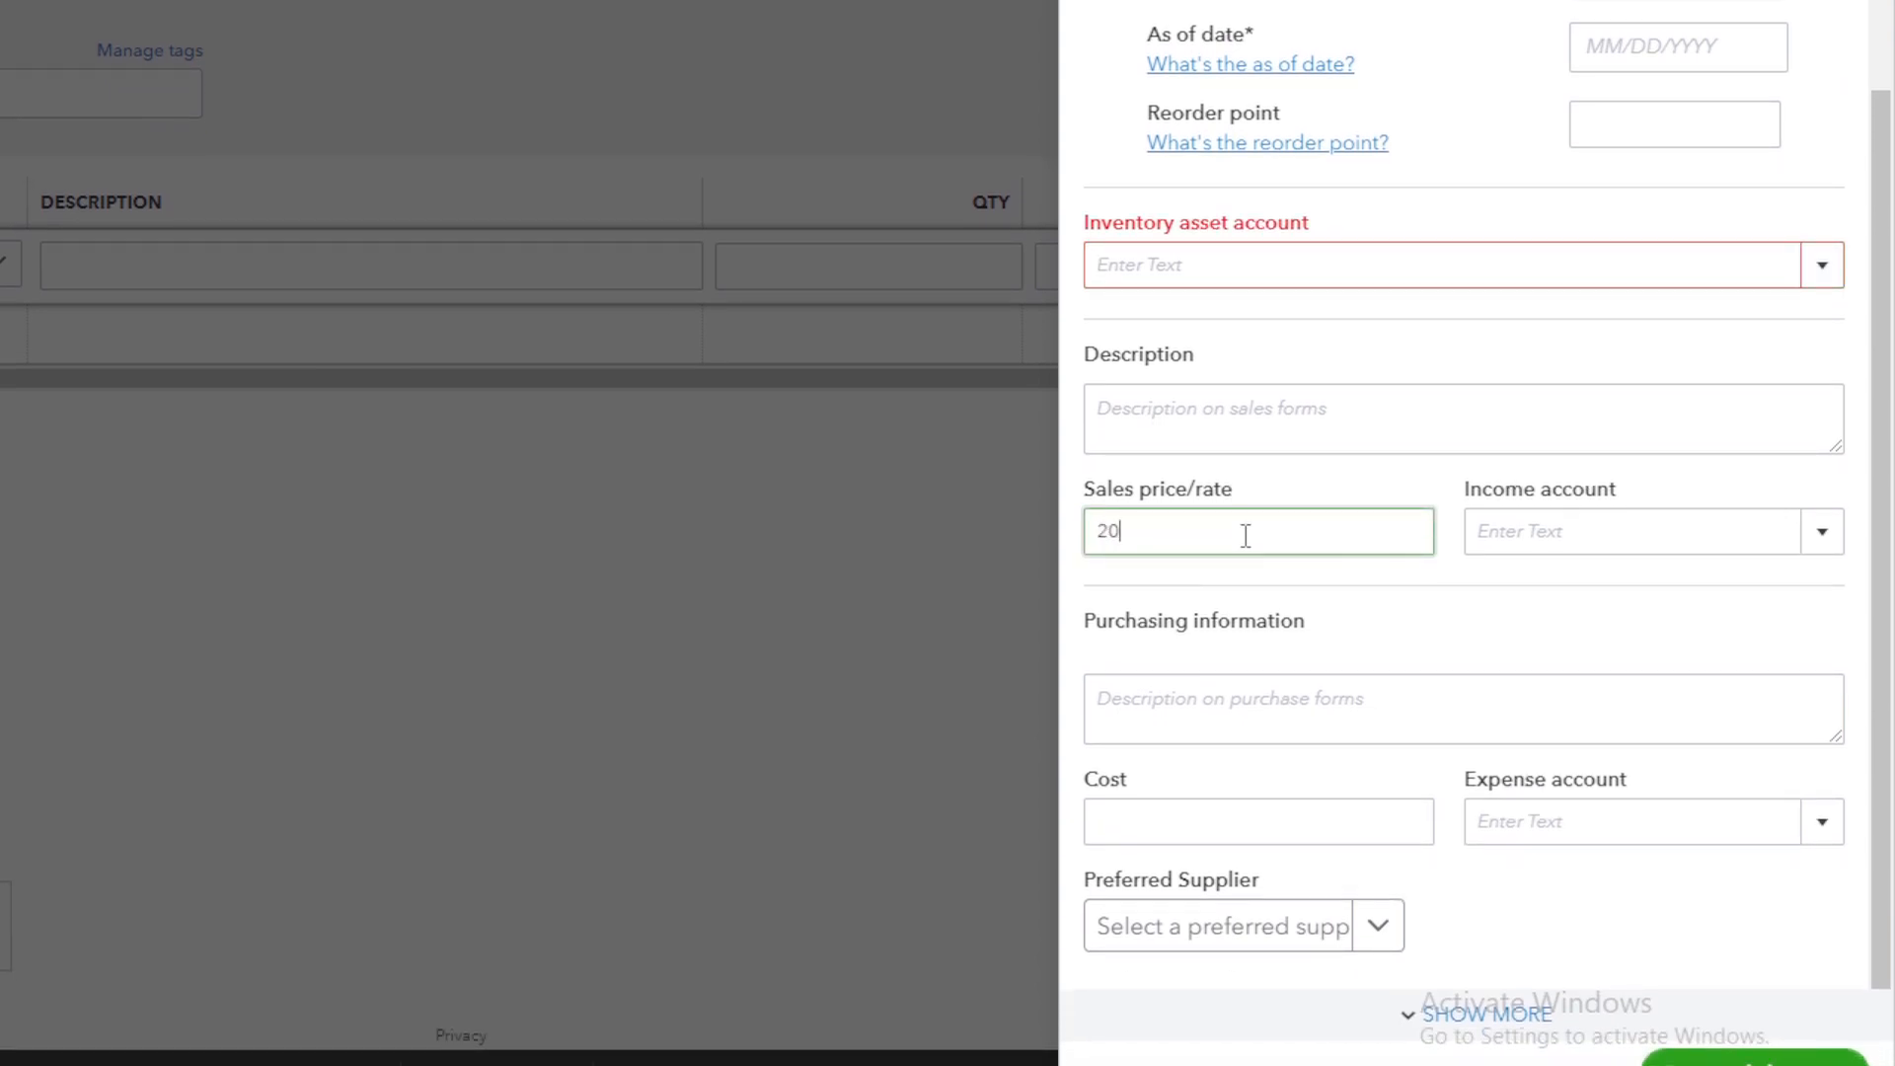
left_click(1579, 530)
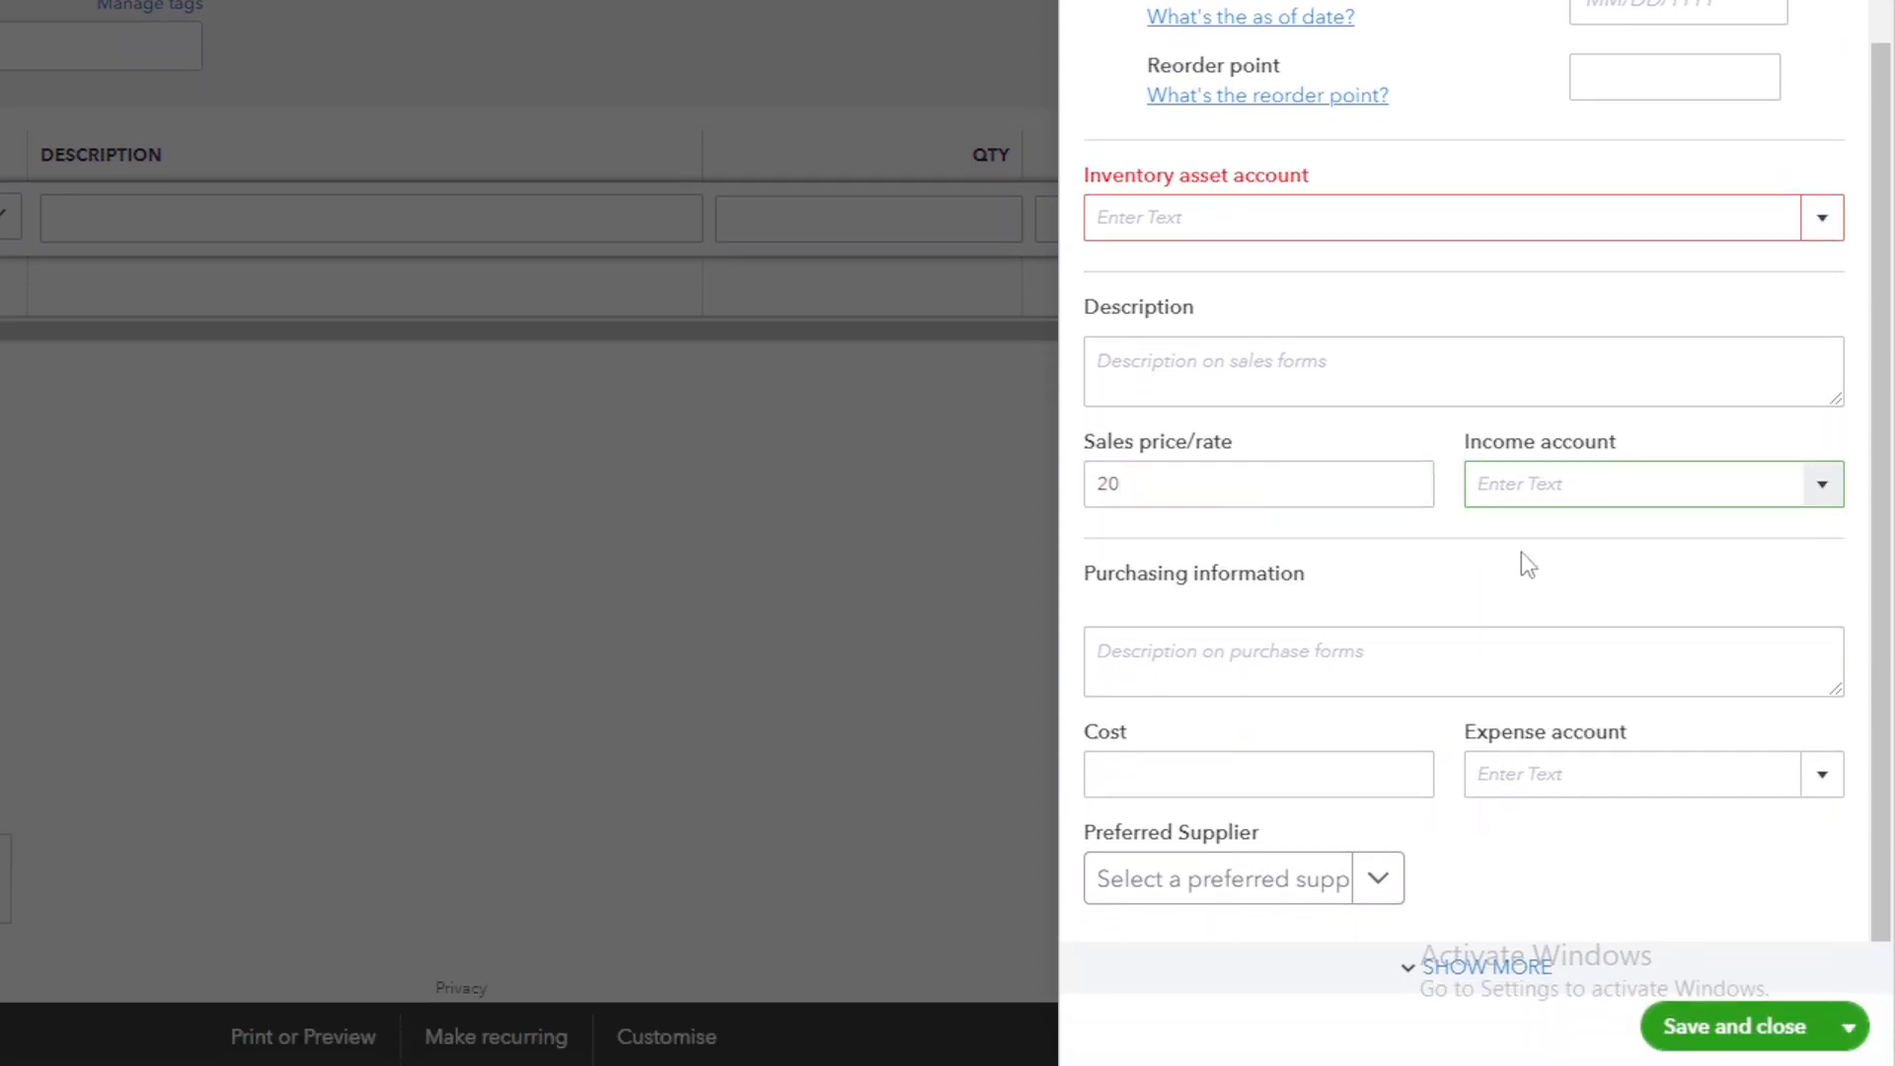
left_click(1235, 195)
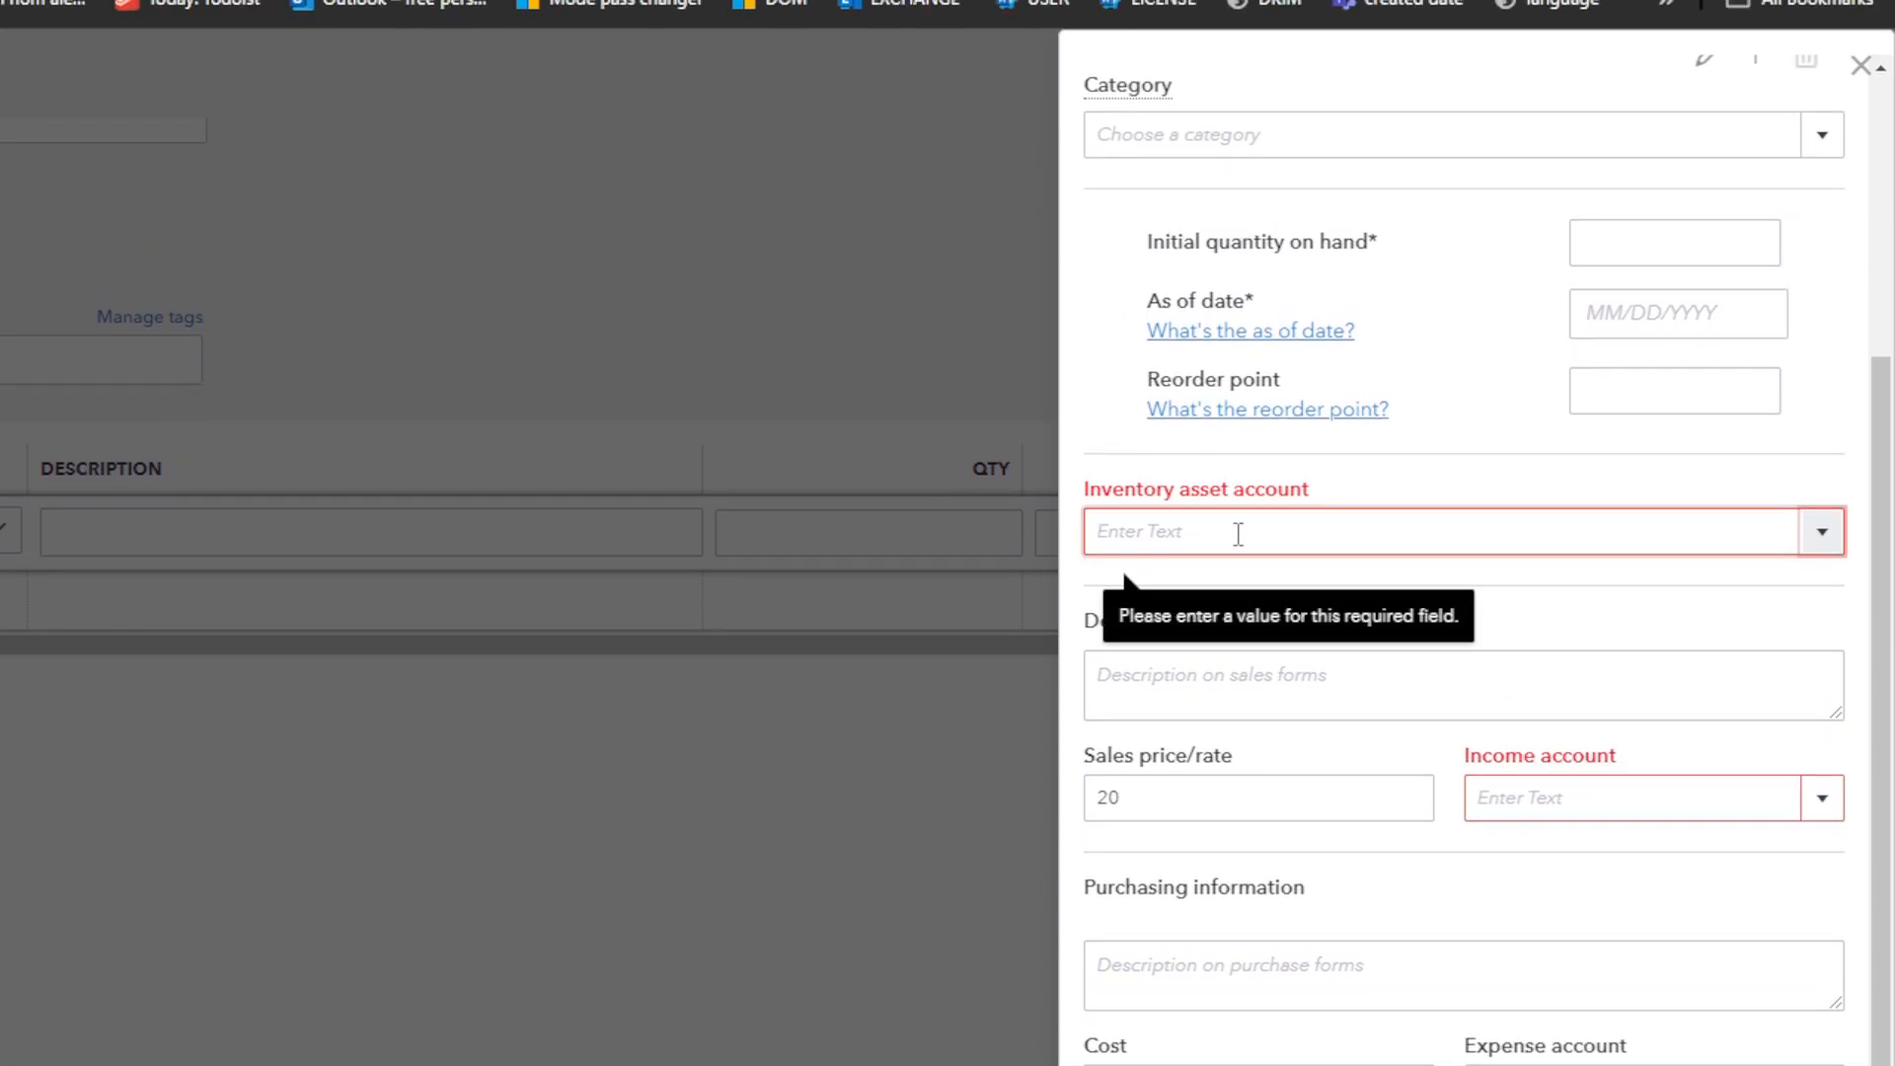
left_click(1823, 533)
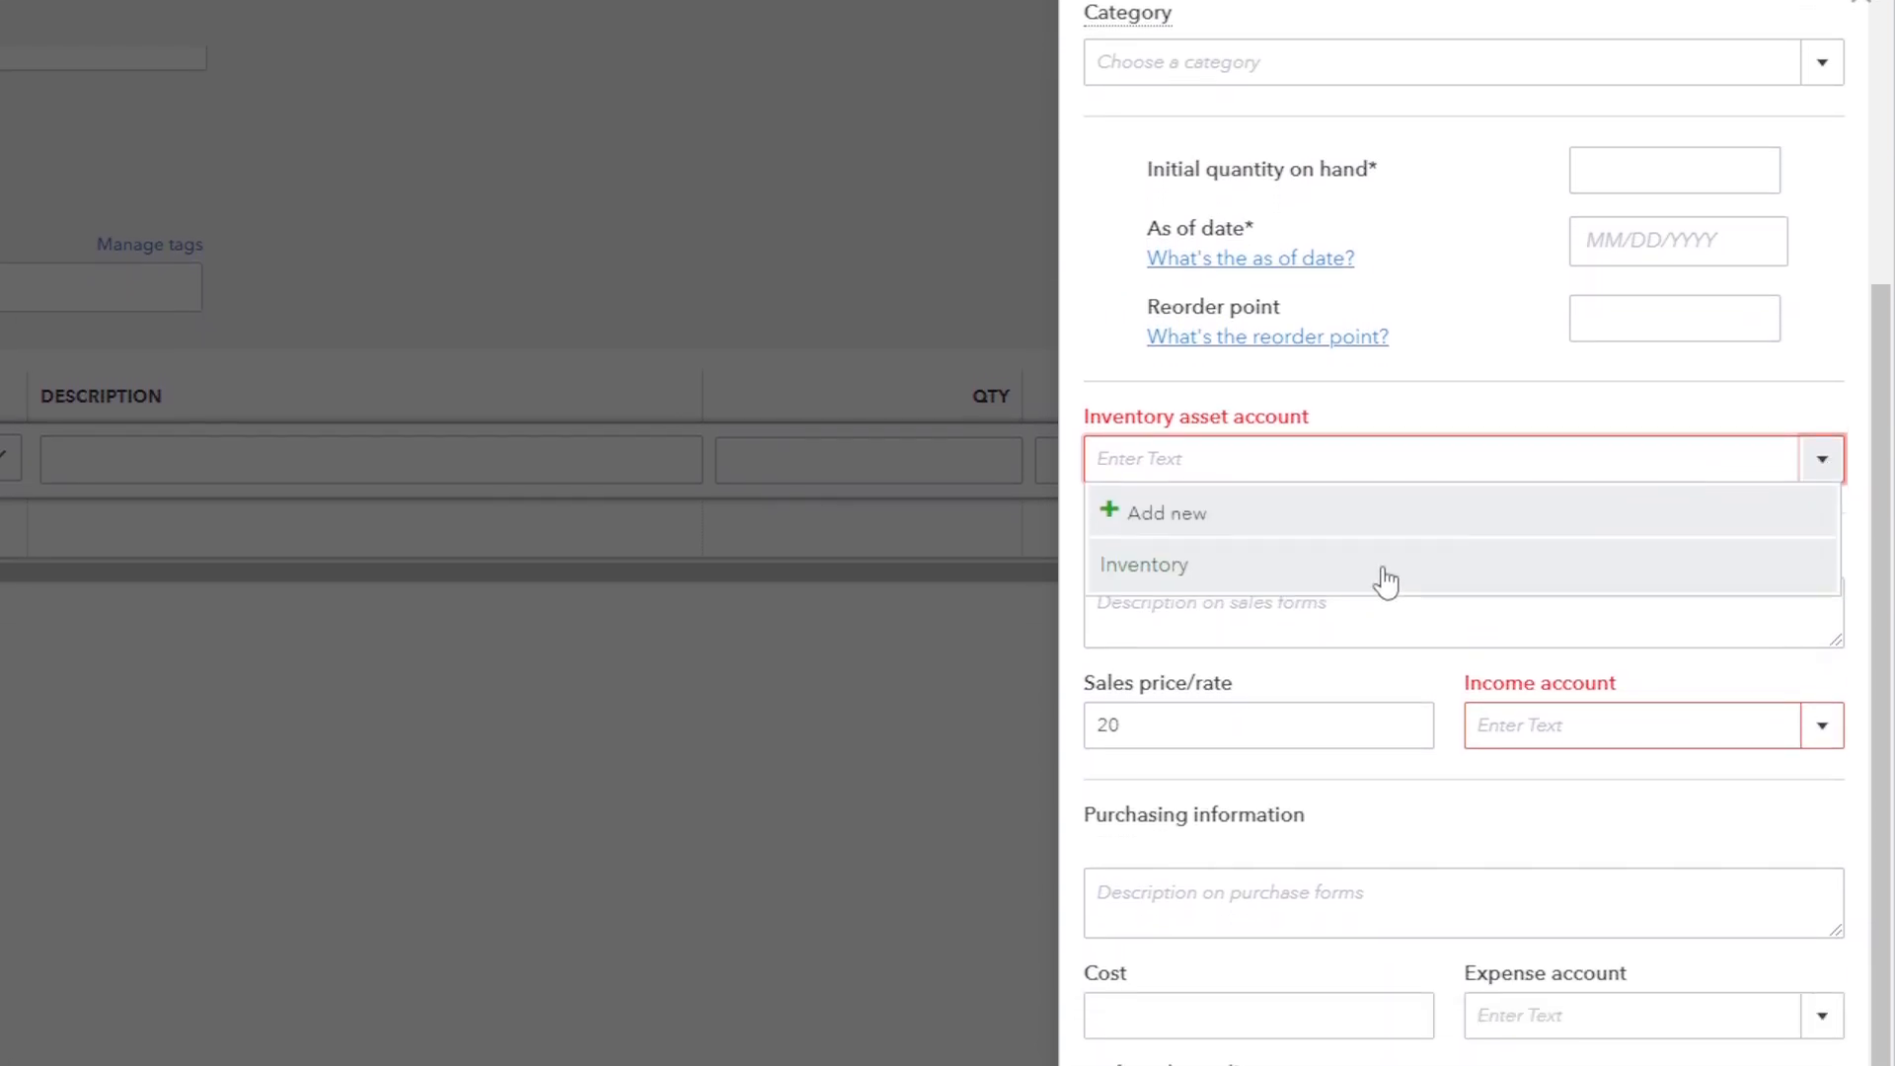
left_click(1381, 633)
Step: Try to add a new income account for the product, leaving both the account and product forms without saving
left_click(1816, 704)
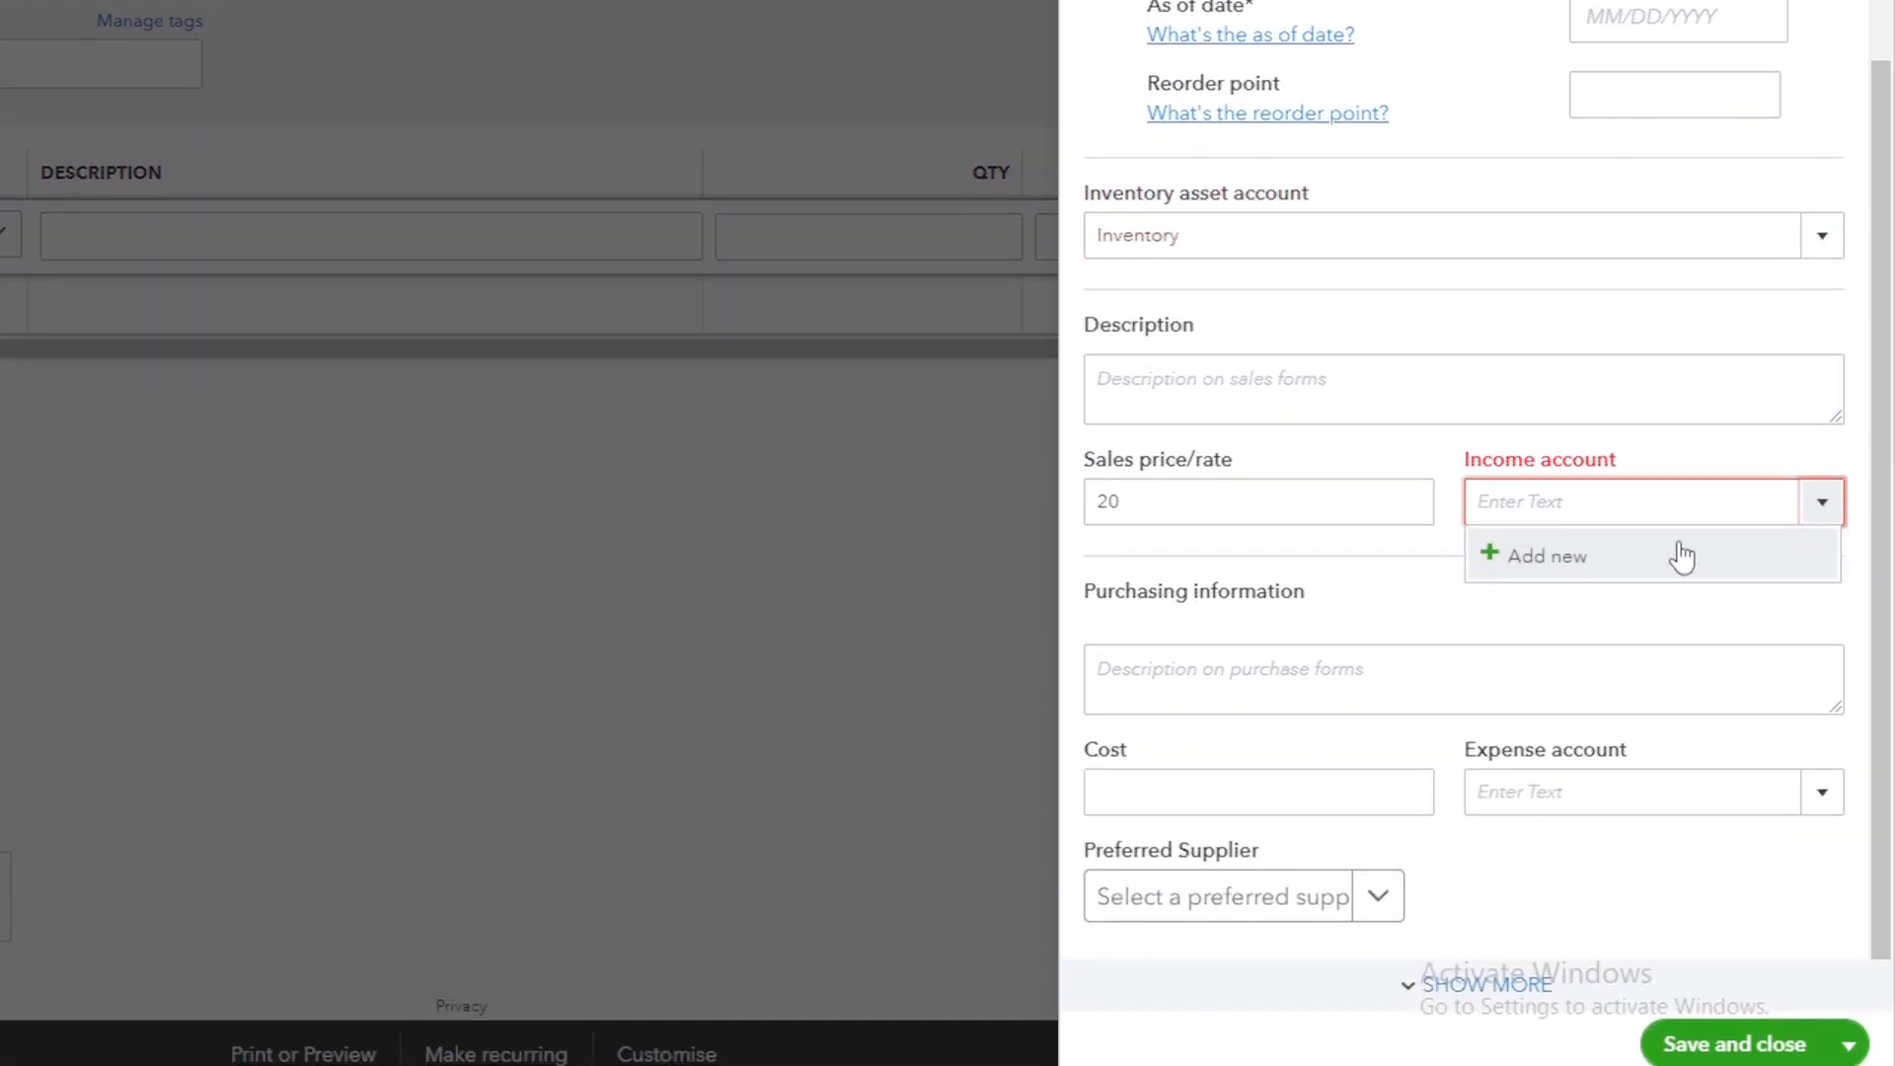
left_click(1588, 443)
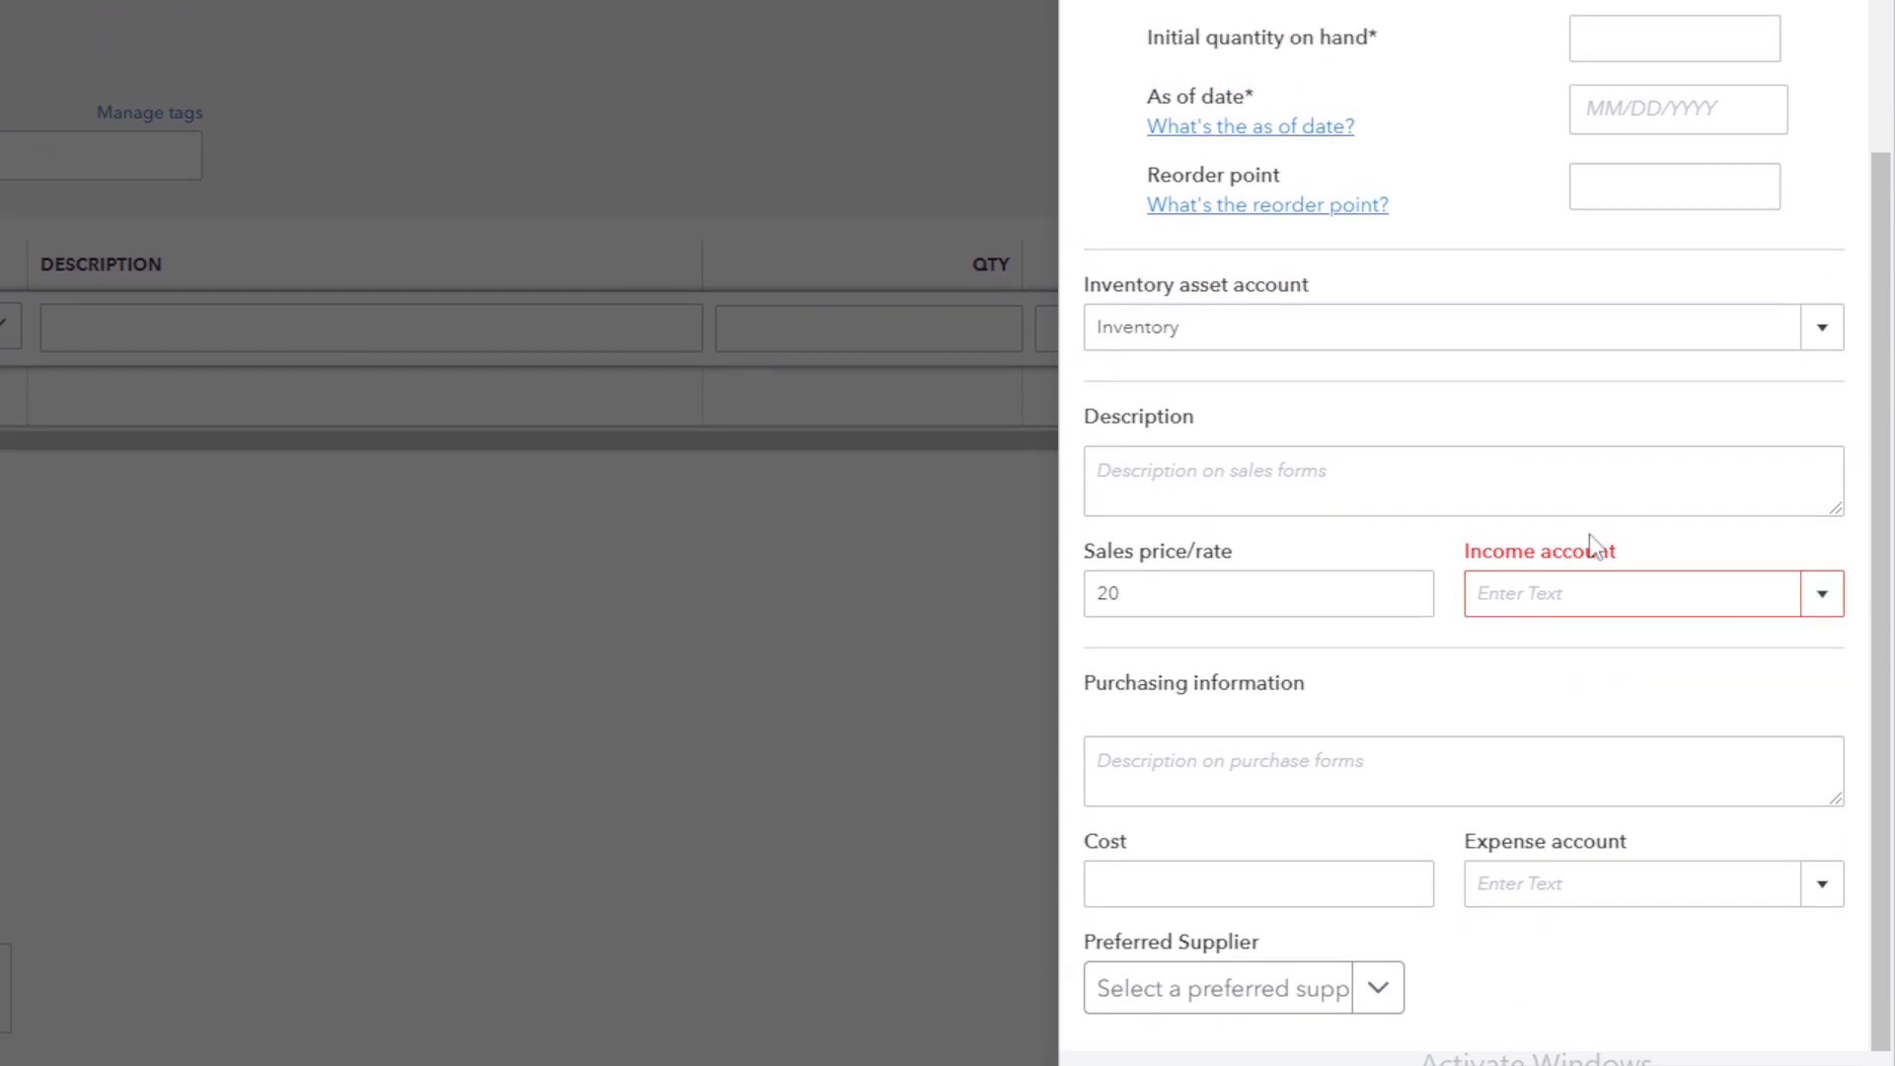
left_click(1823, 601)
left_click(1722, 652)
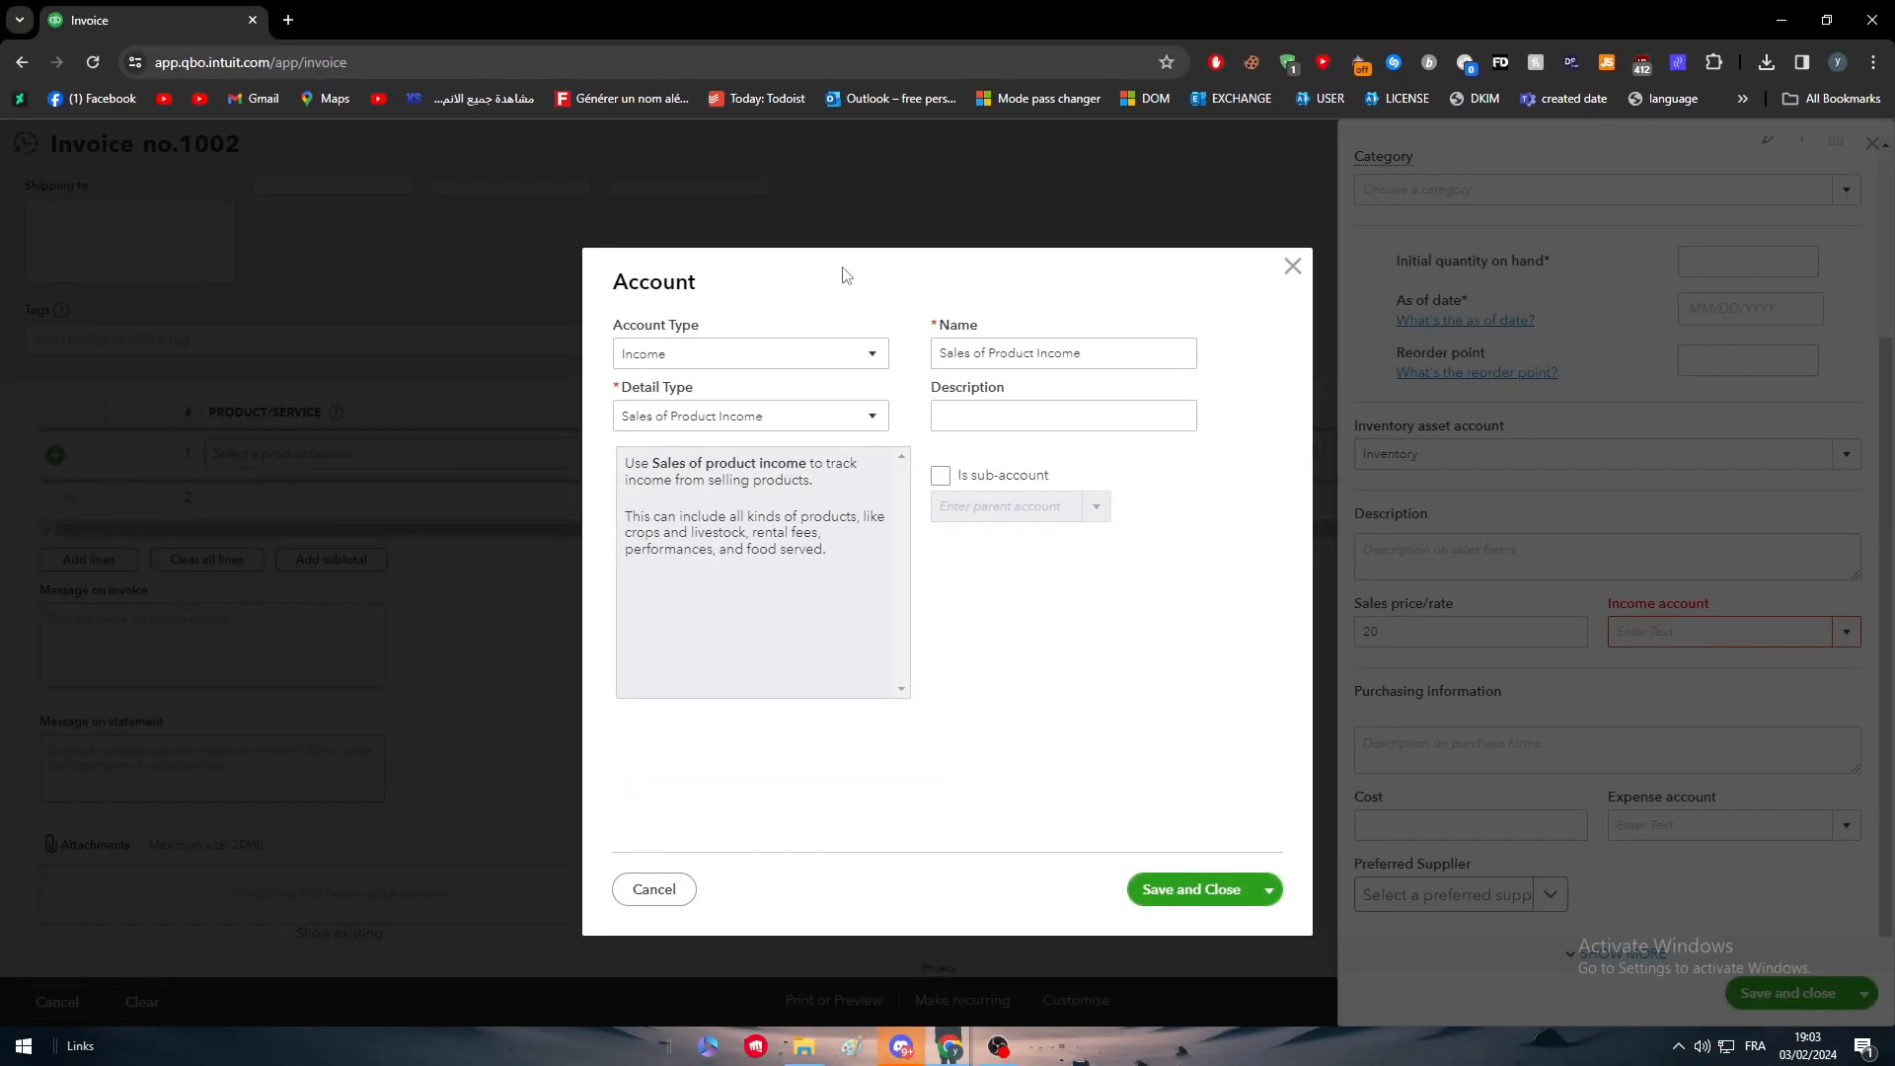
left_click(1290, 270)
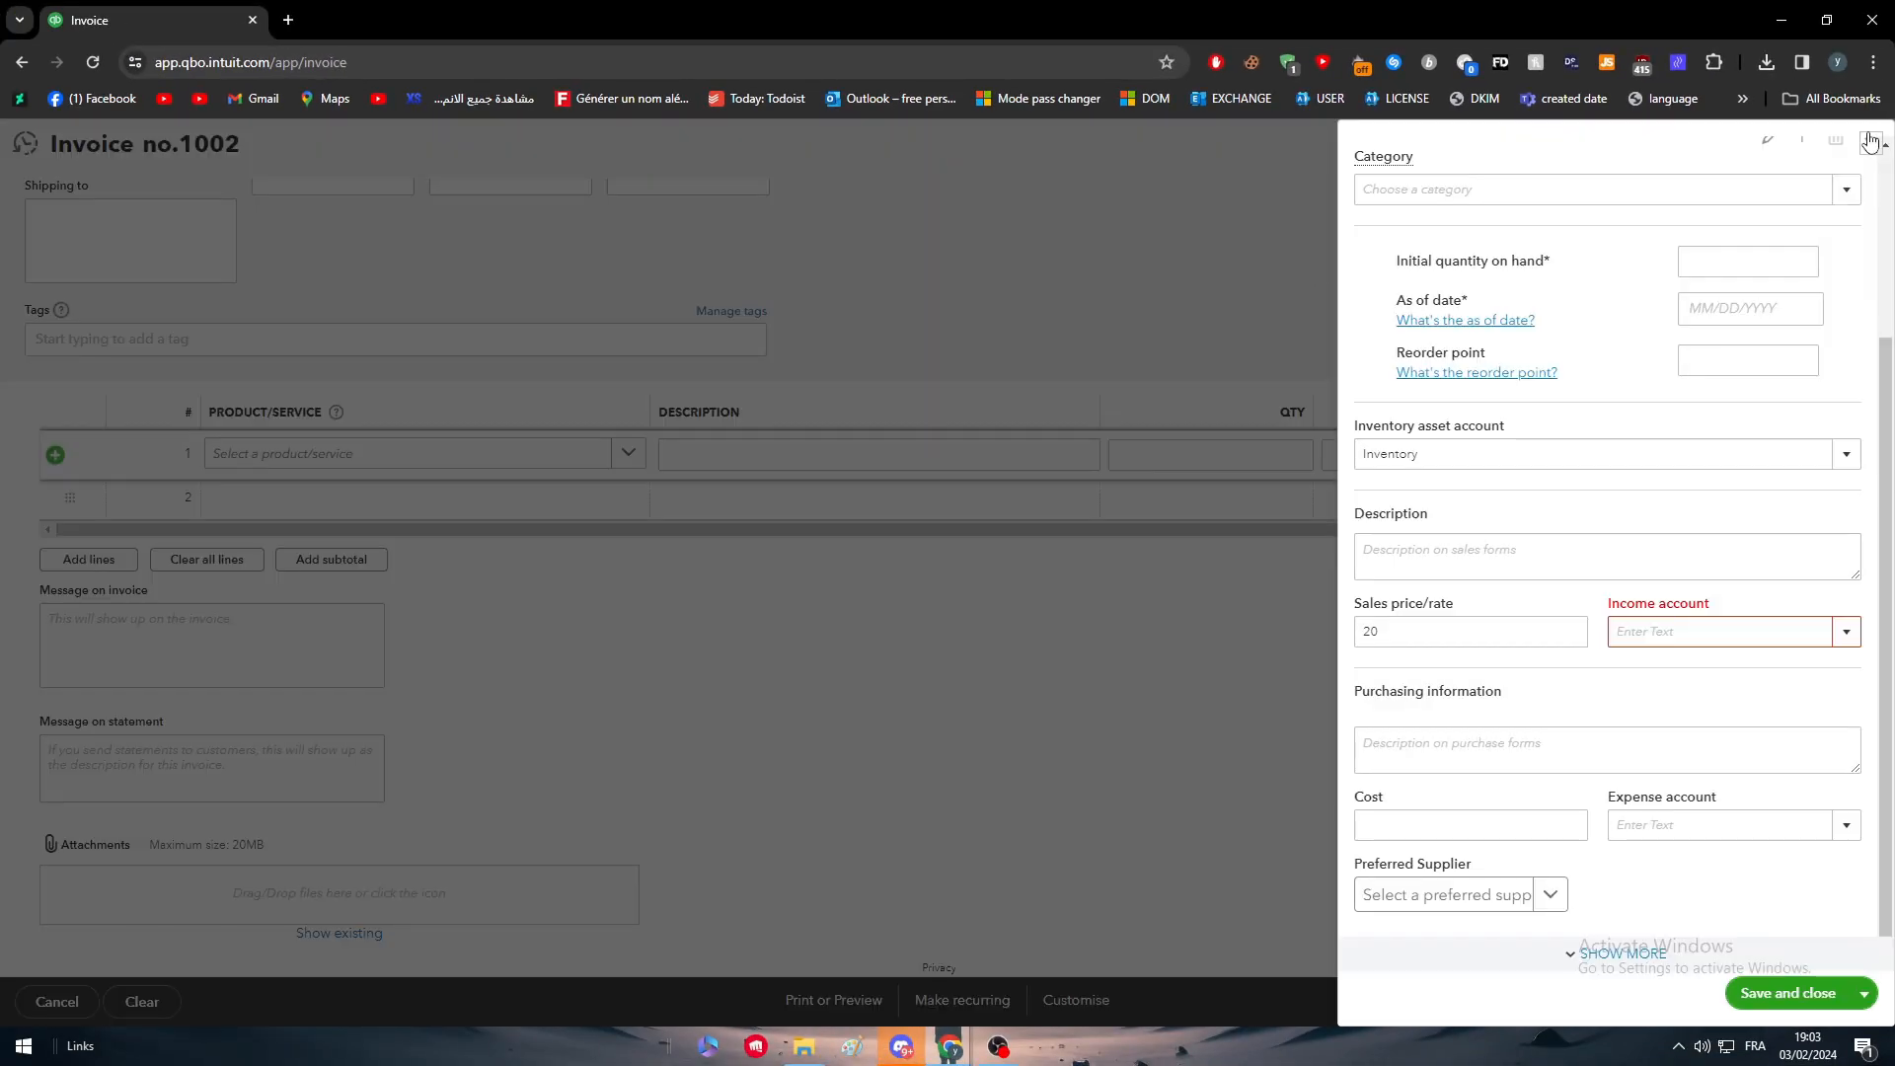
left_click(1872, 143)
Step: Choose Hours as the product/service on invoice line 1 and Services on line 2
left_click(477, 447)
left_click(628, 453)
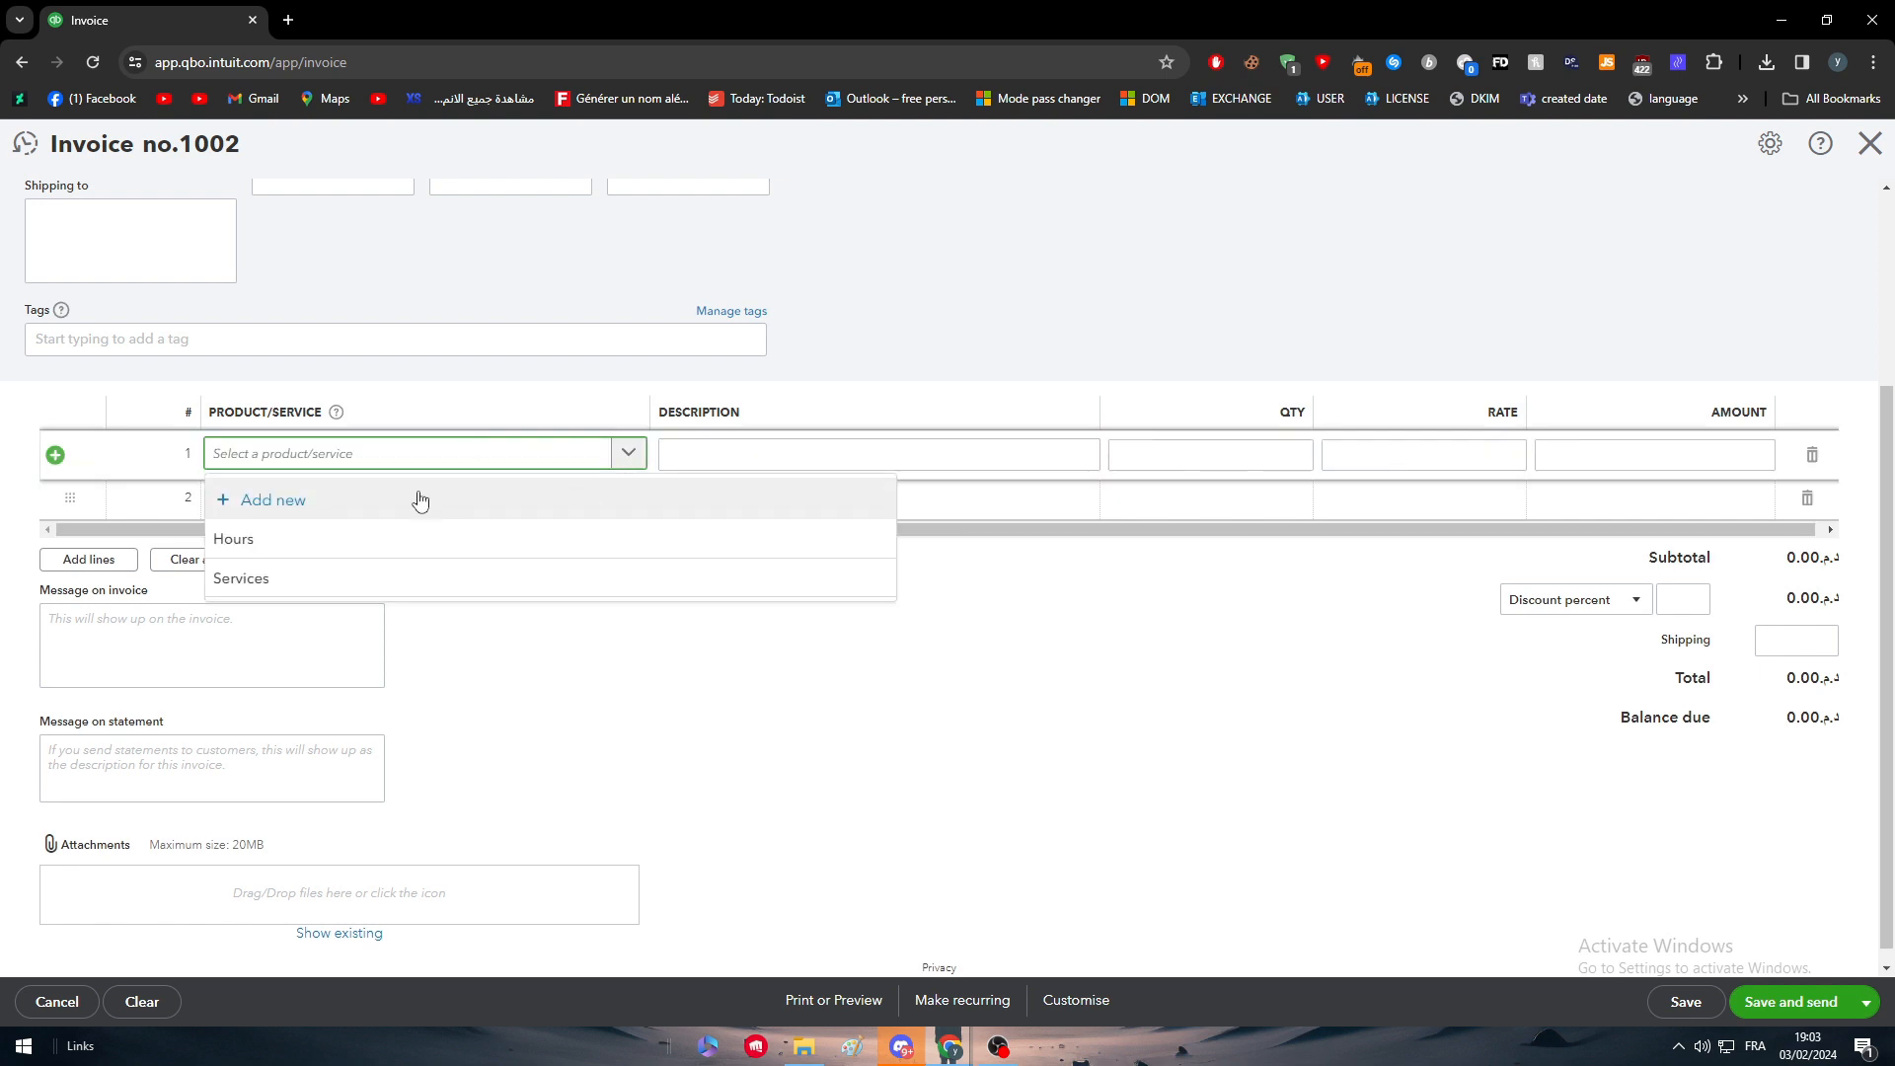
left_click(415, 537)
left_click(646, 514)
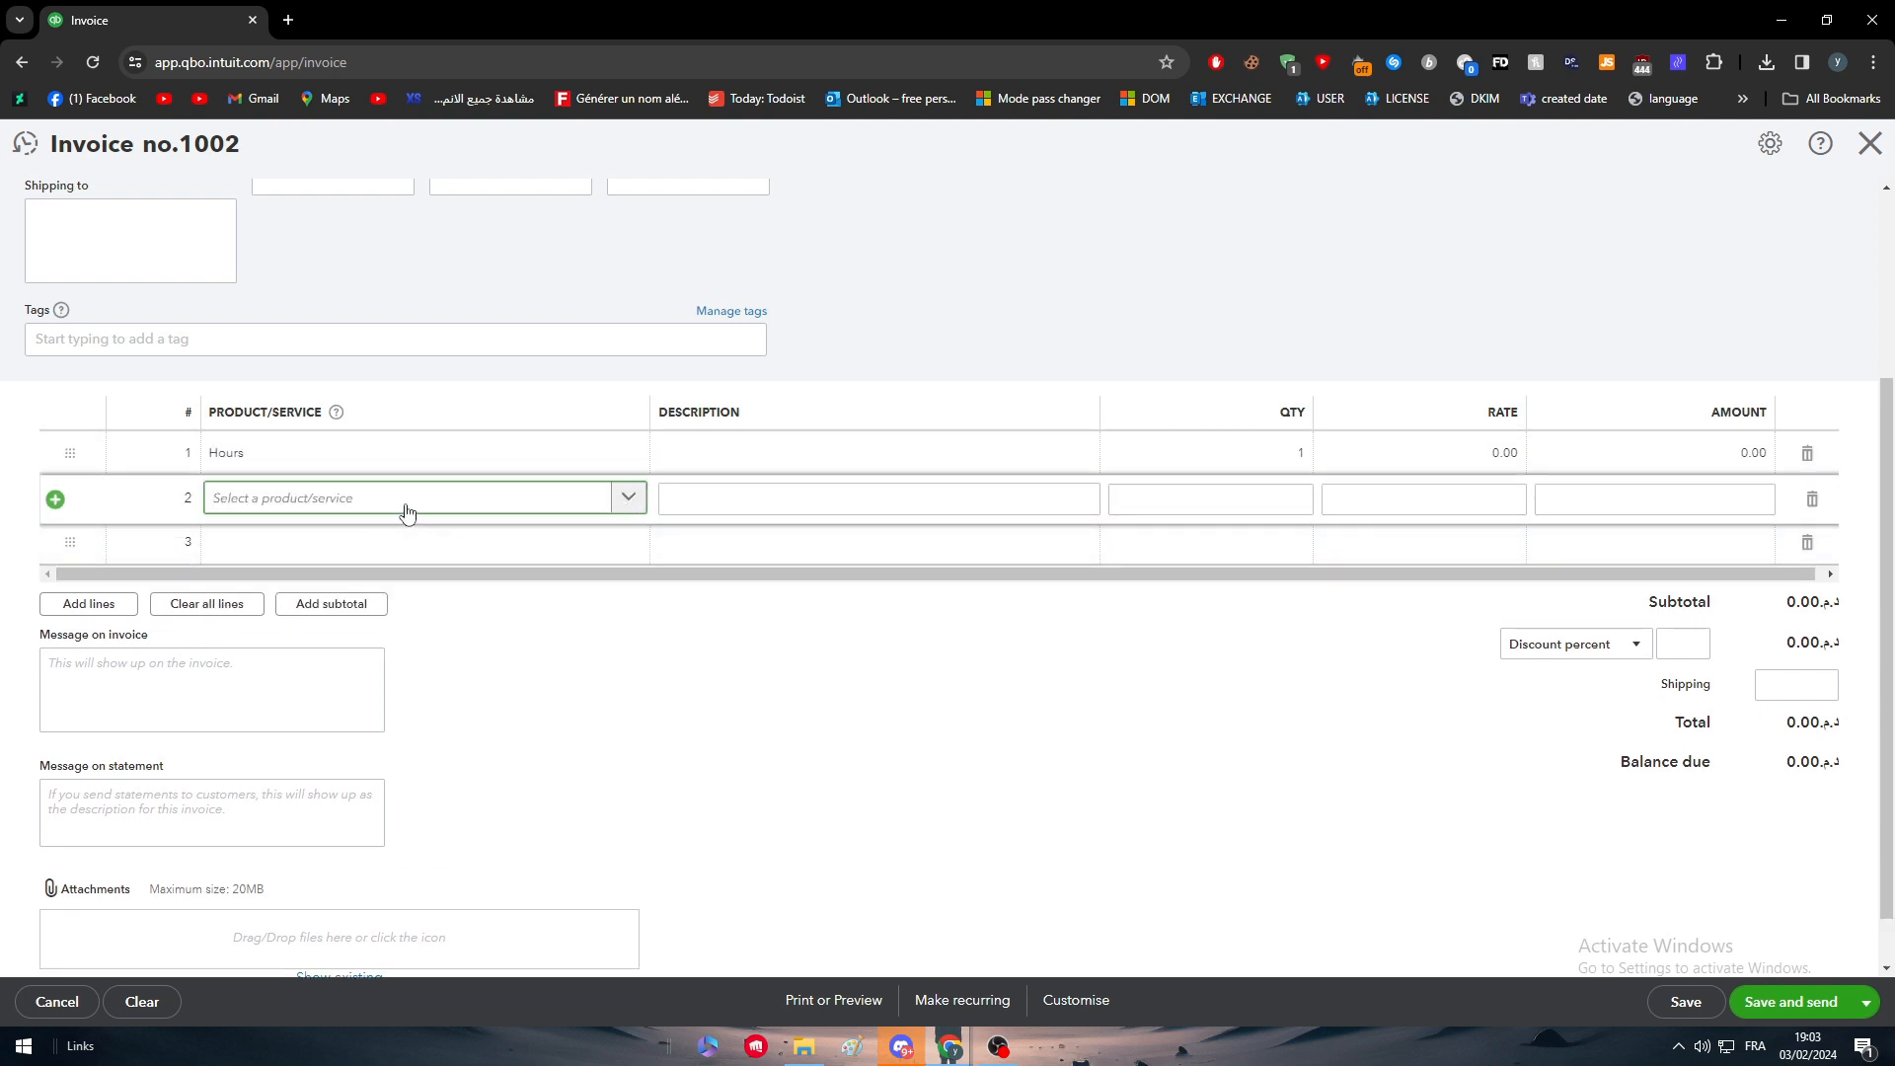
left_click(630, 502)
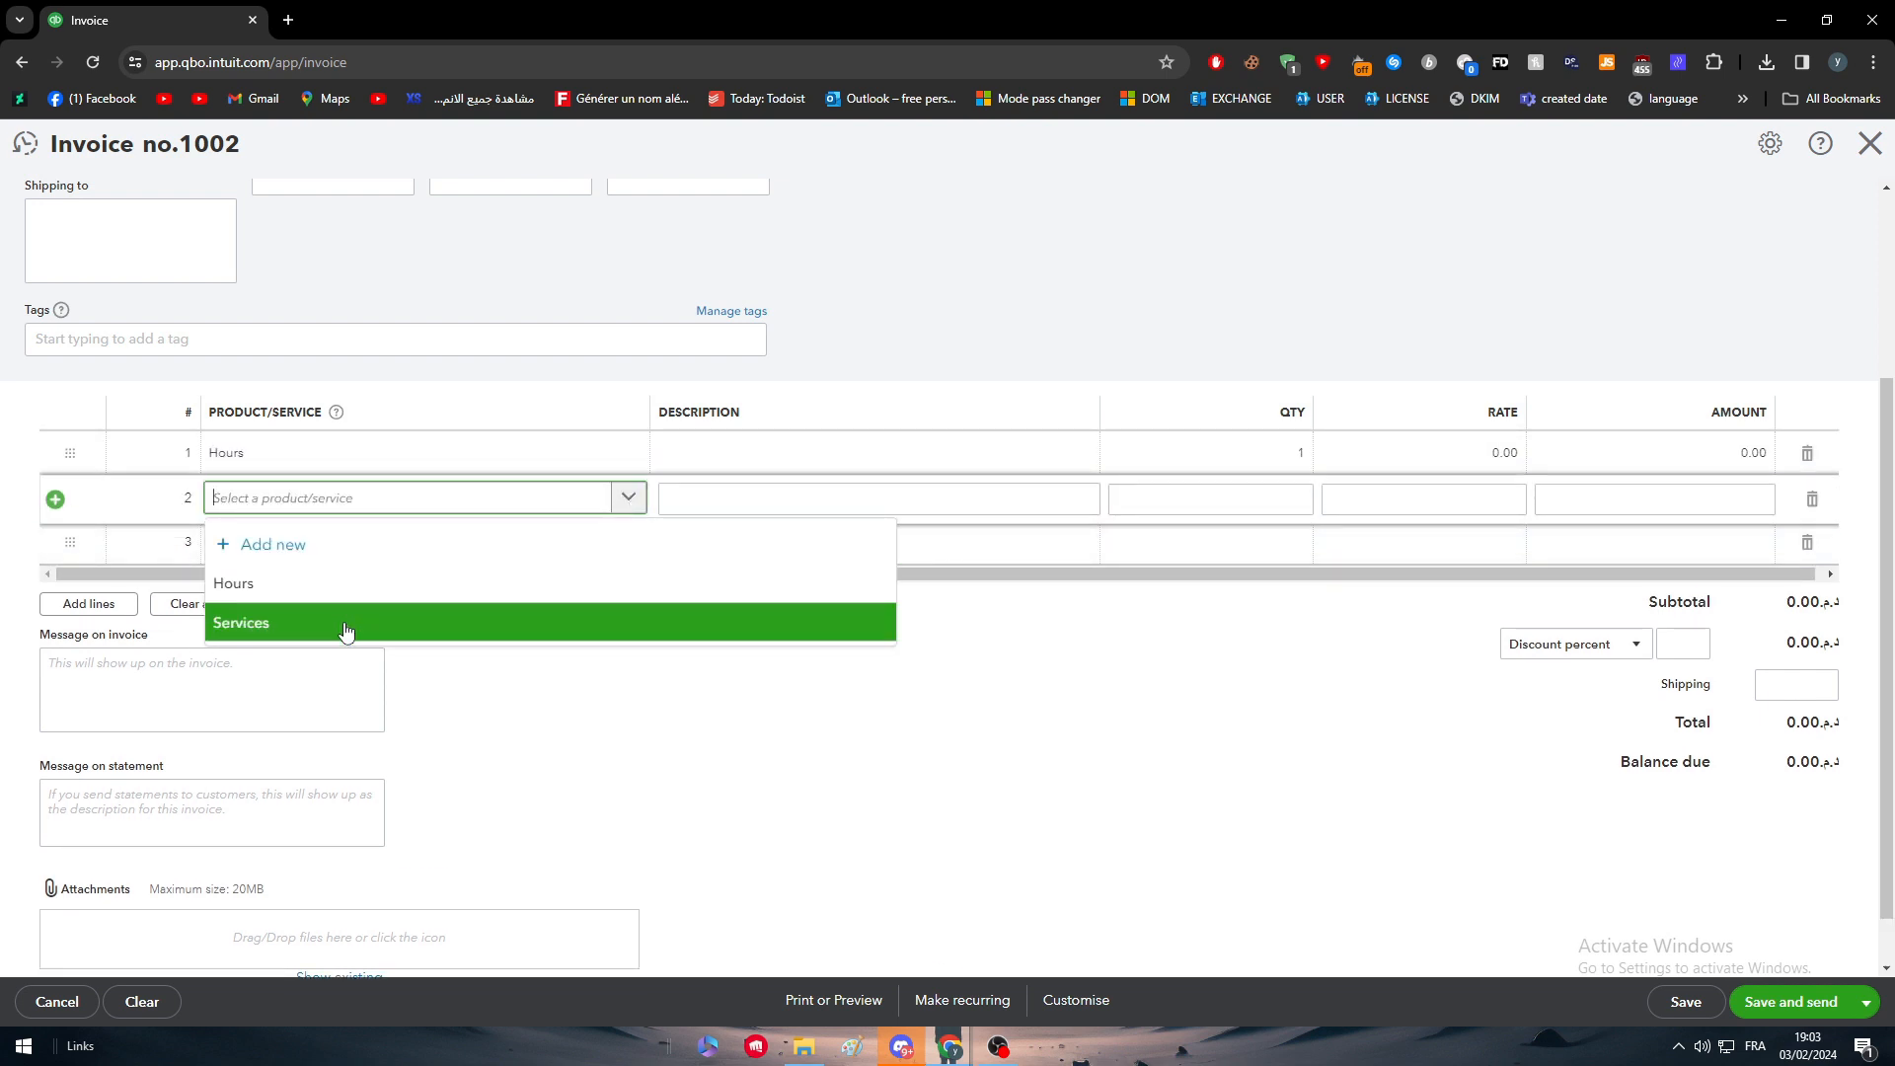
left_click(312, 623)
left_click(524, 665)
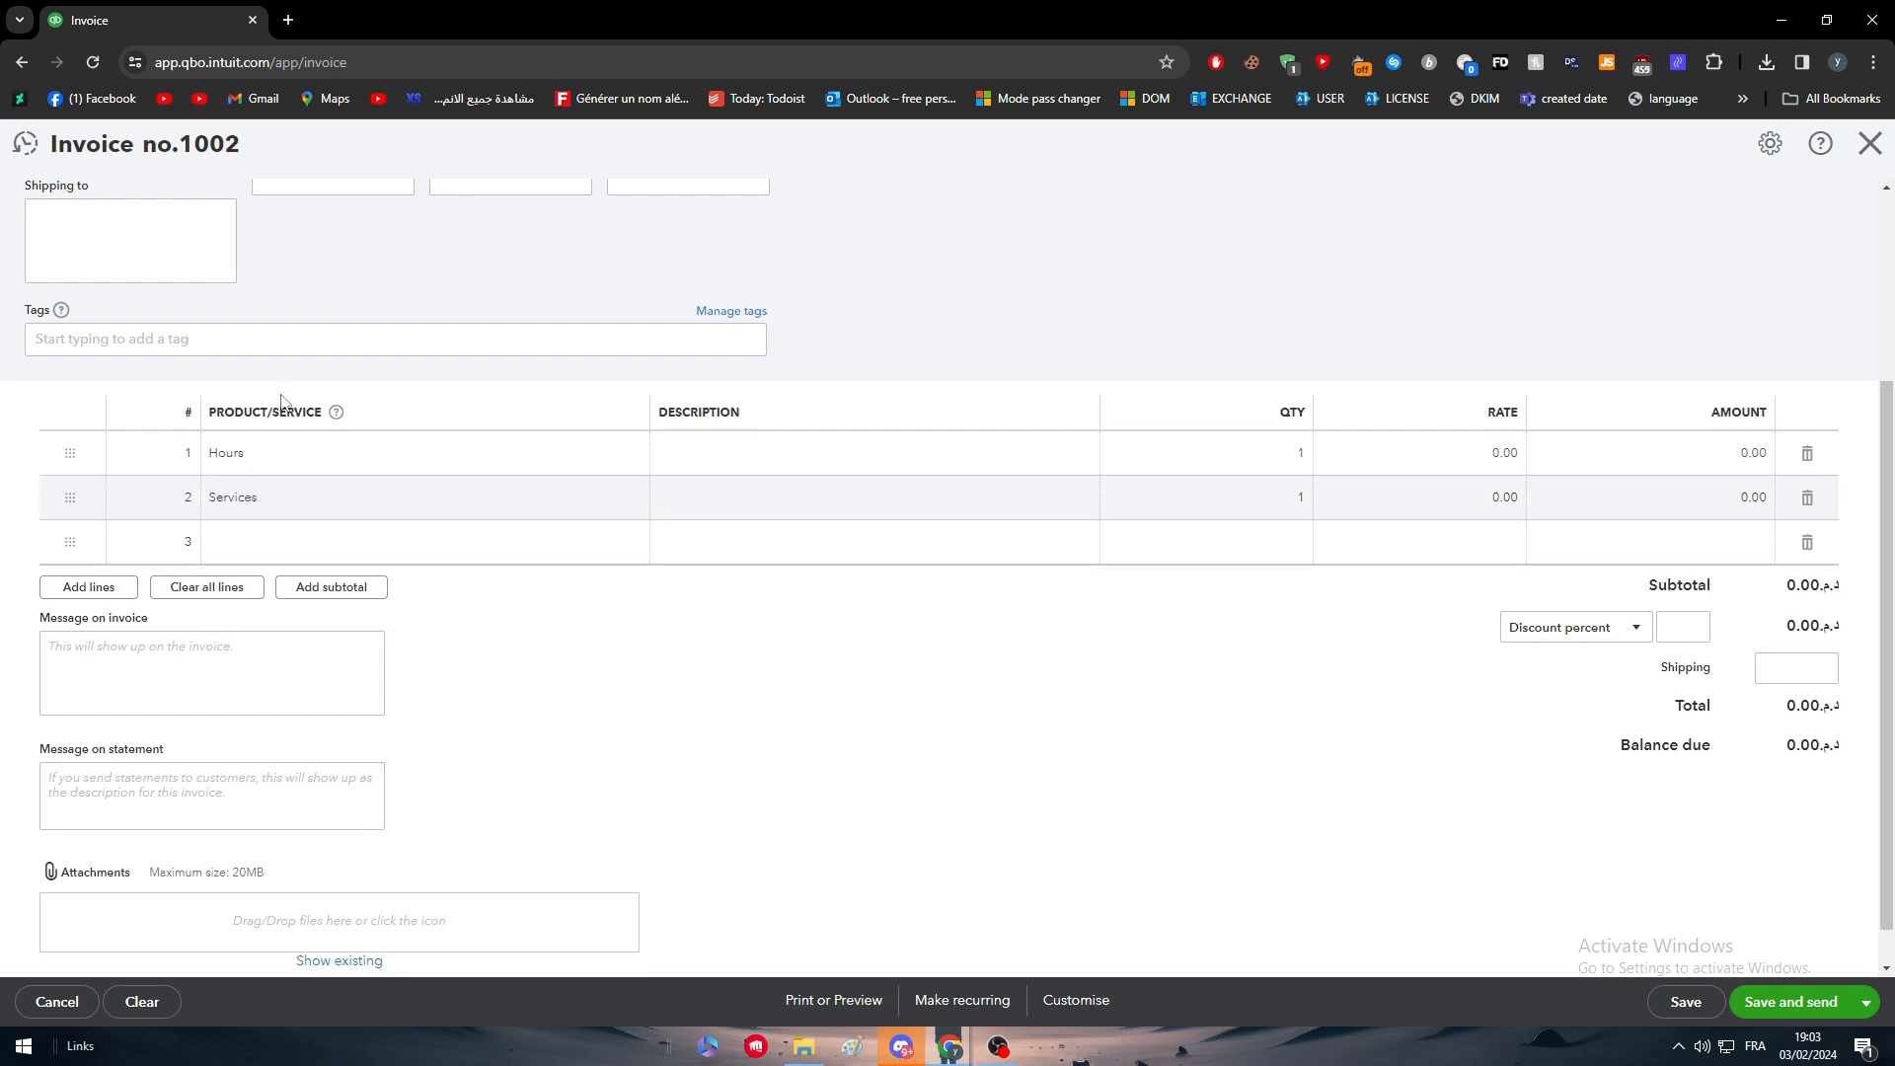
Step: Clear the Hours product/service from invoice line 1, keeping the line itself
left_click(233, 465)
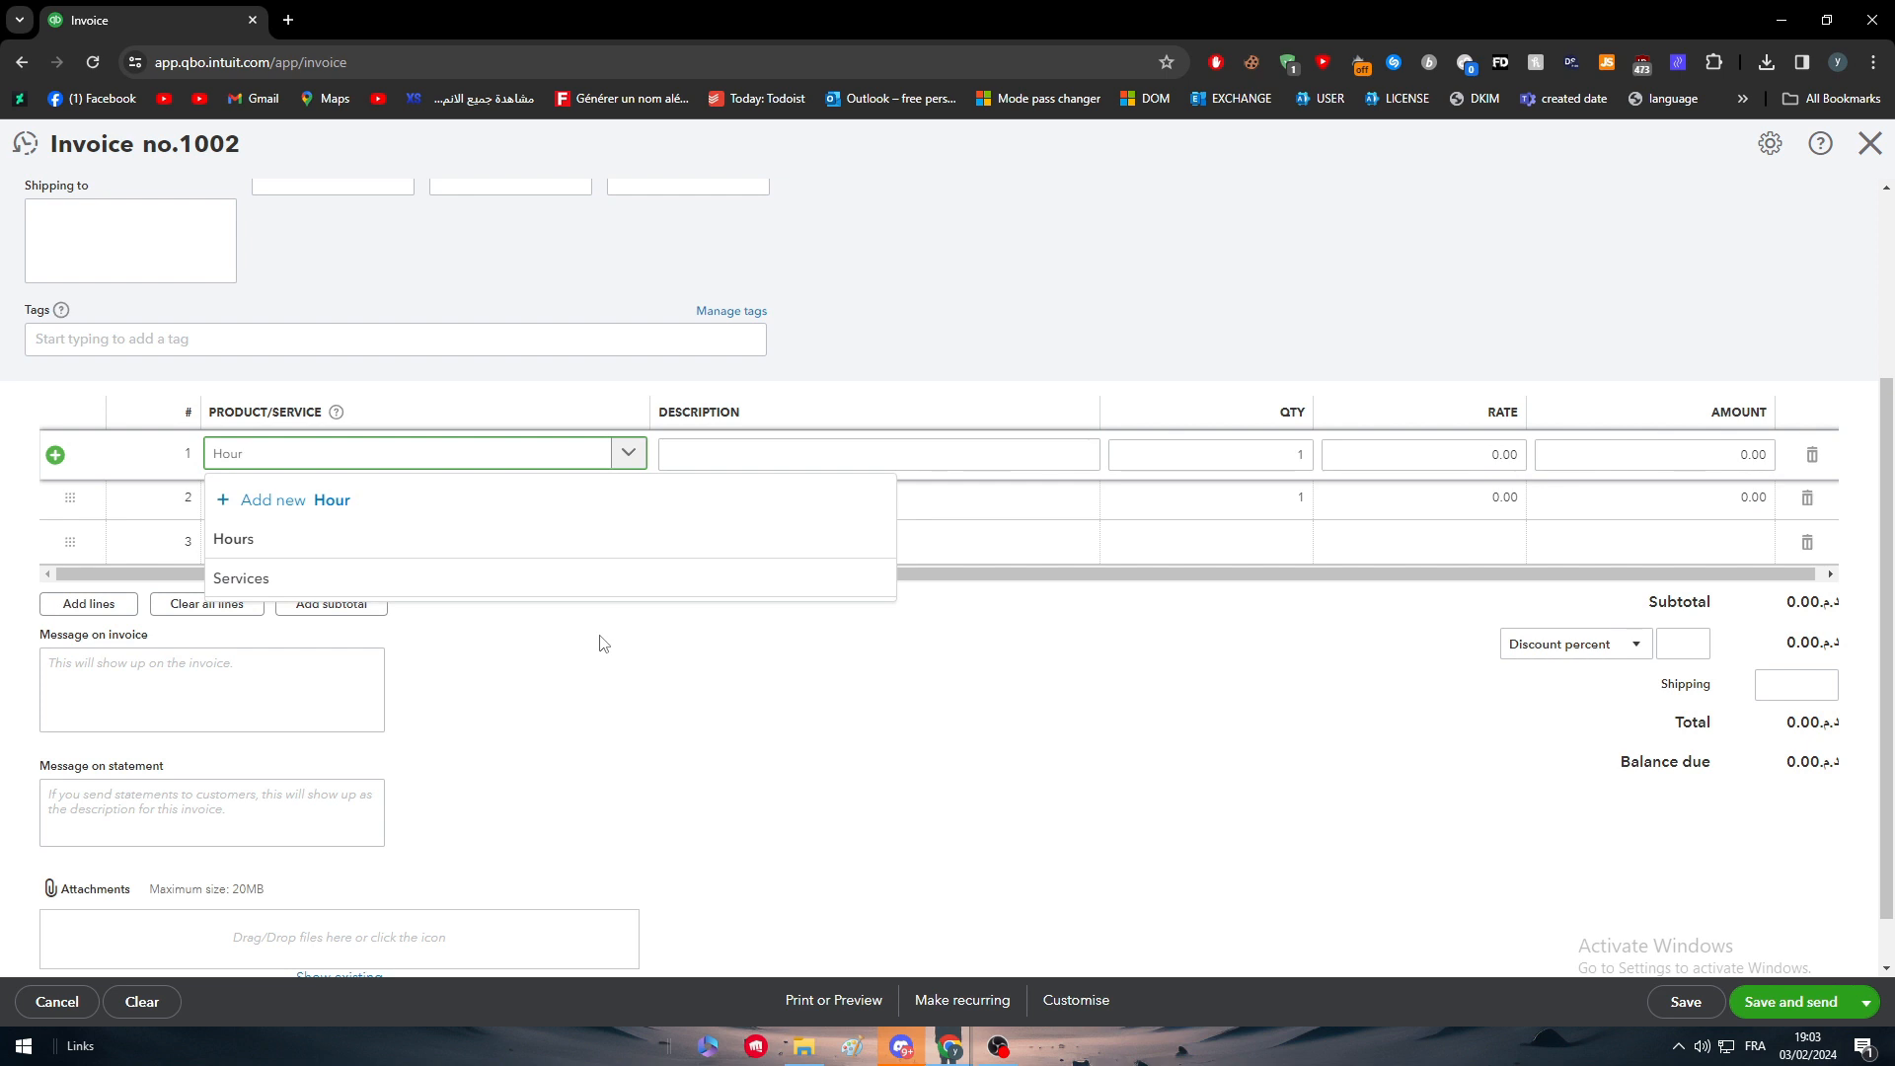
left_click(583, 669)
left_click(810, 460)
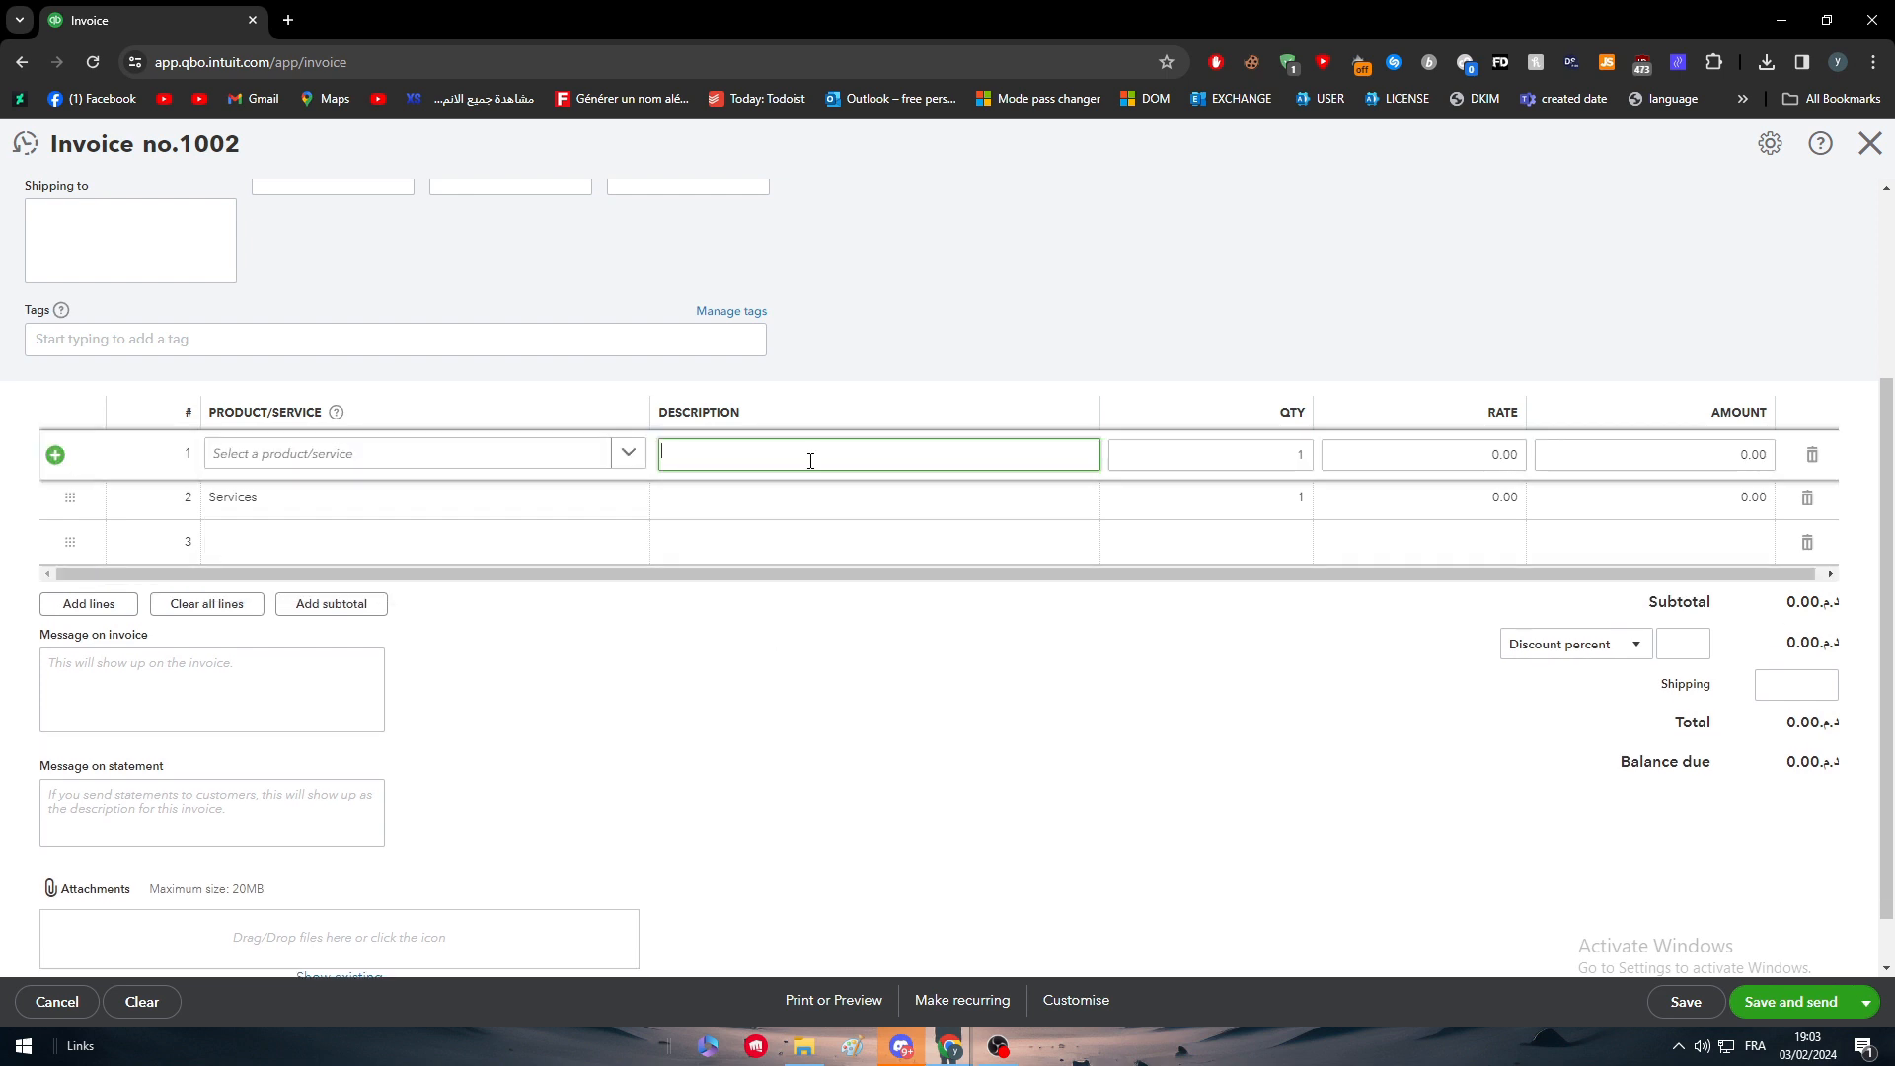
left_click(1181, 617)
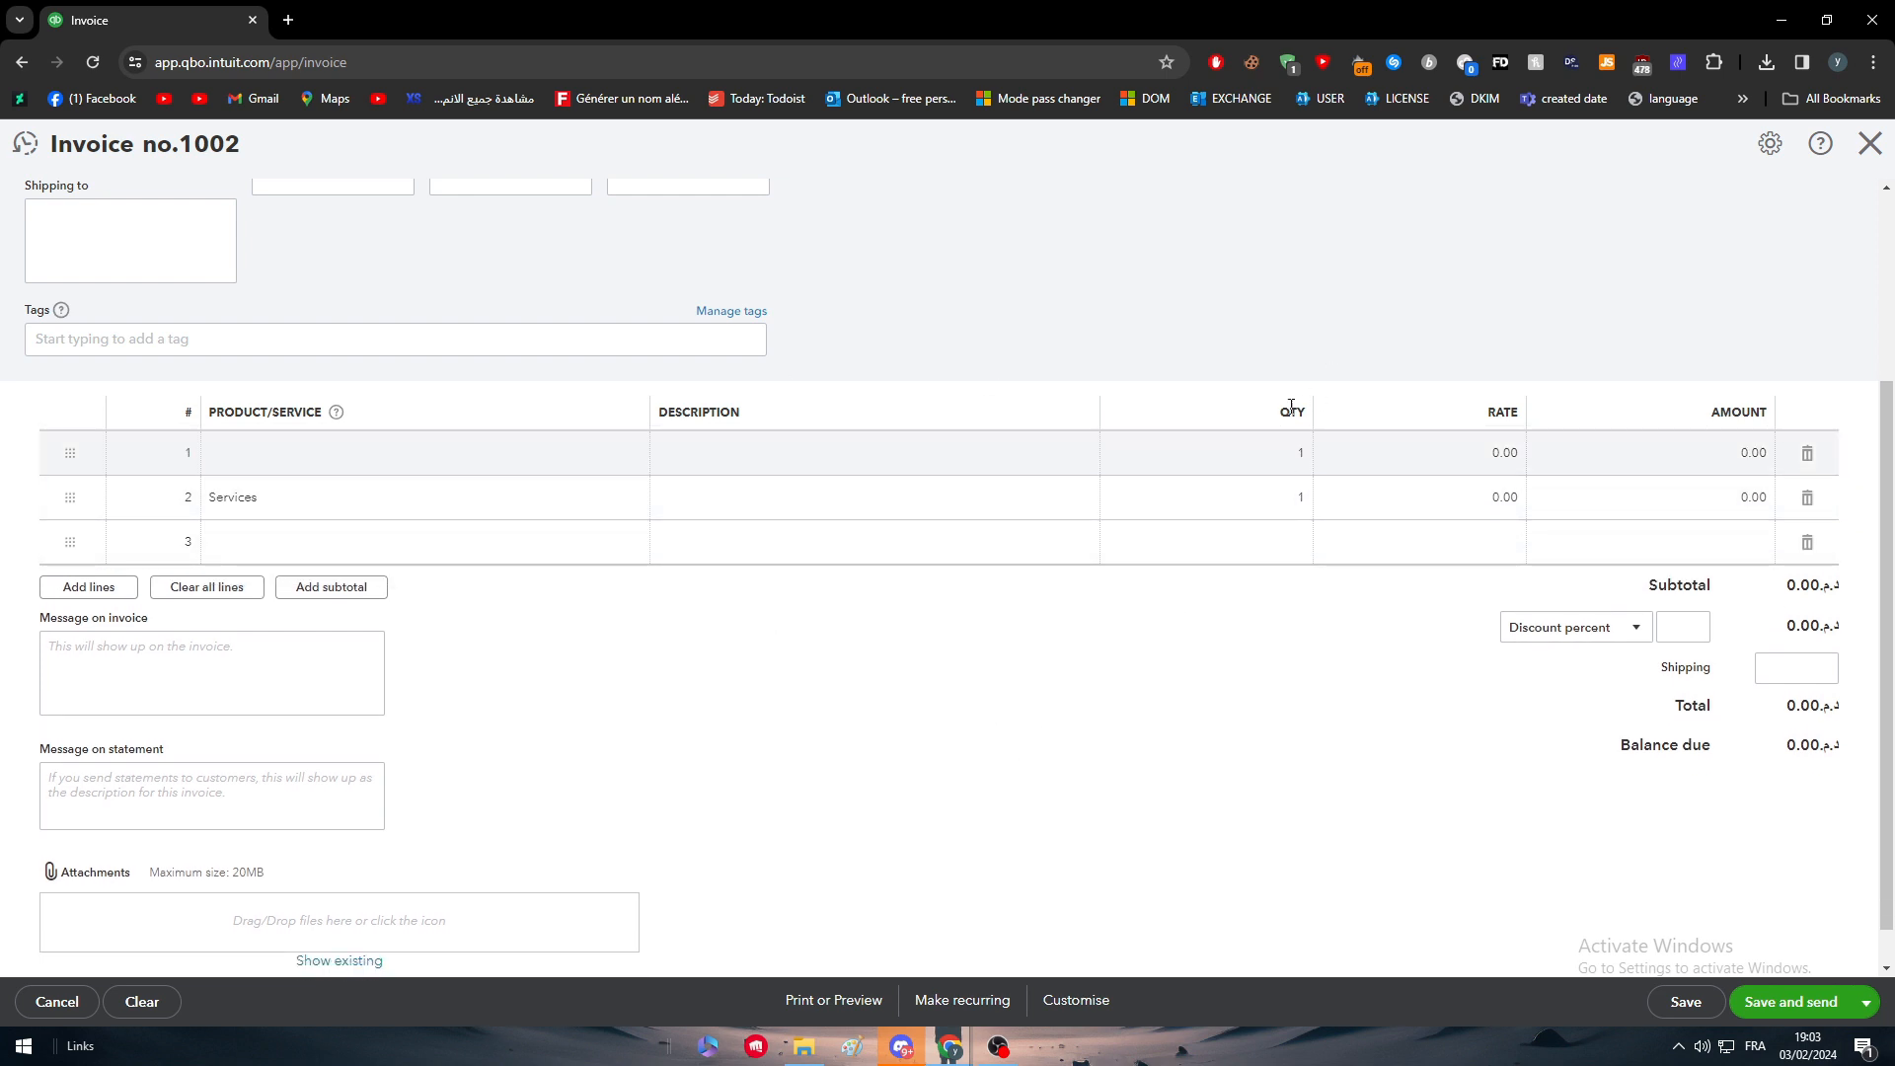
Step: Set the quantity to 100 on invoice line 1 and 200 on line 2
left_click(1286, 458)
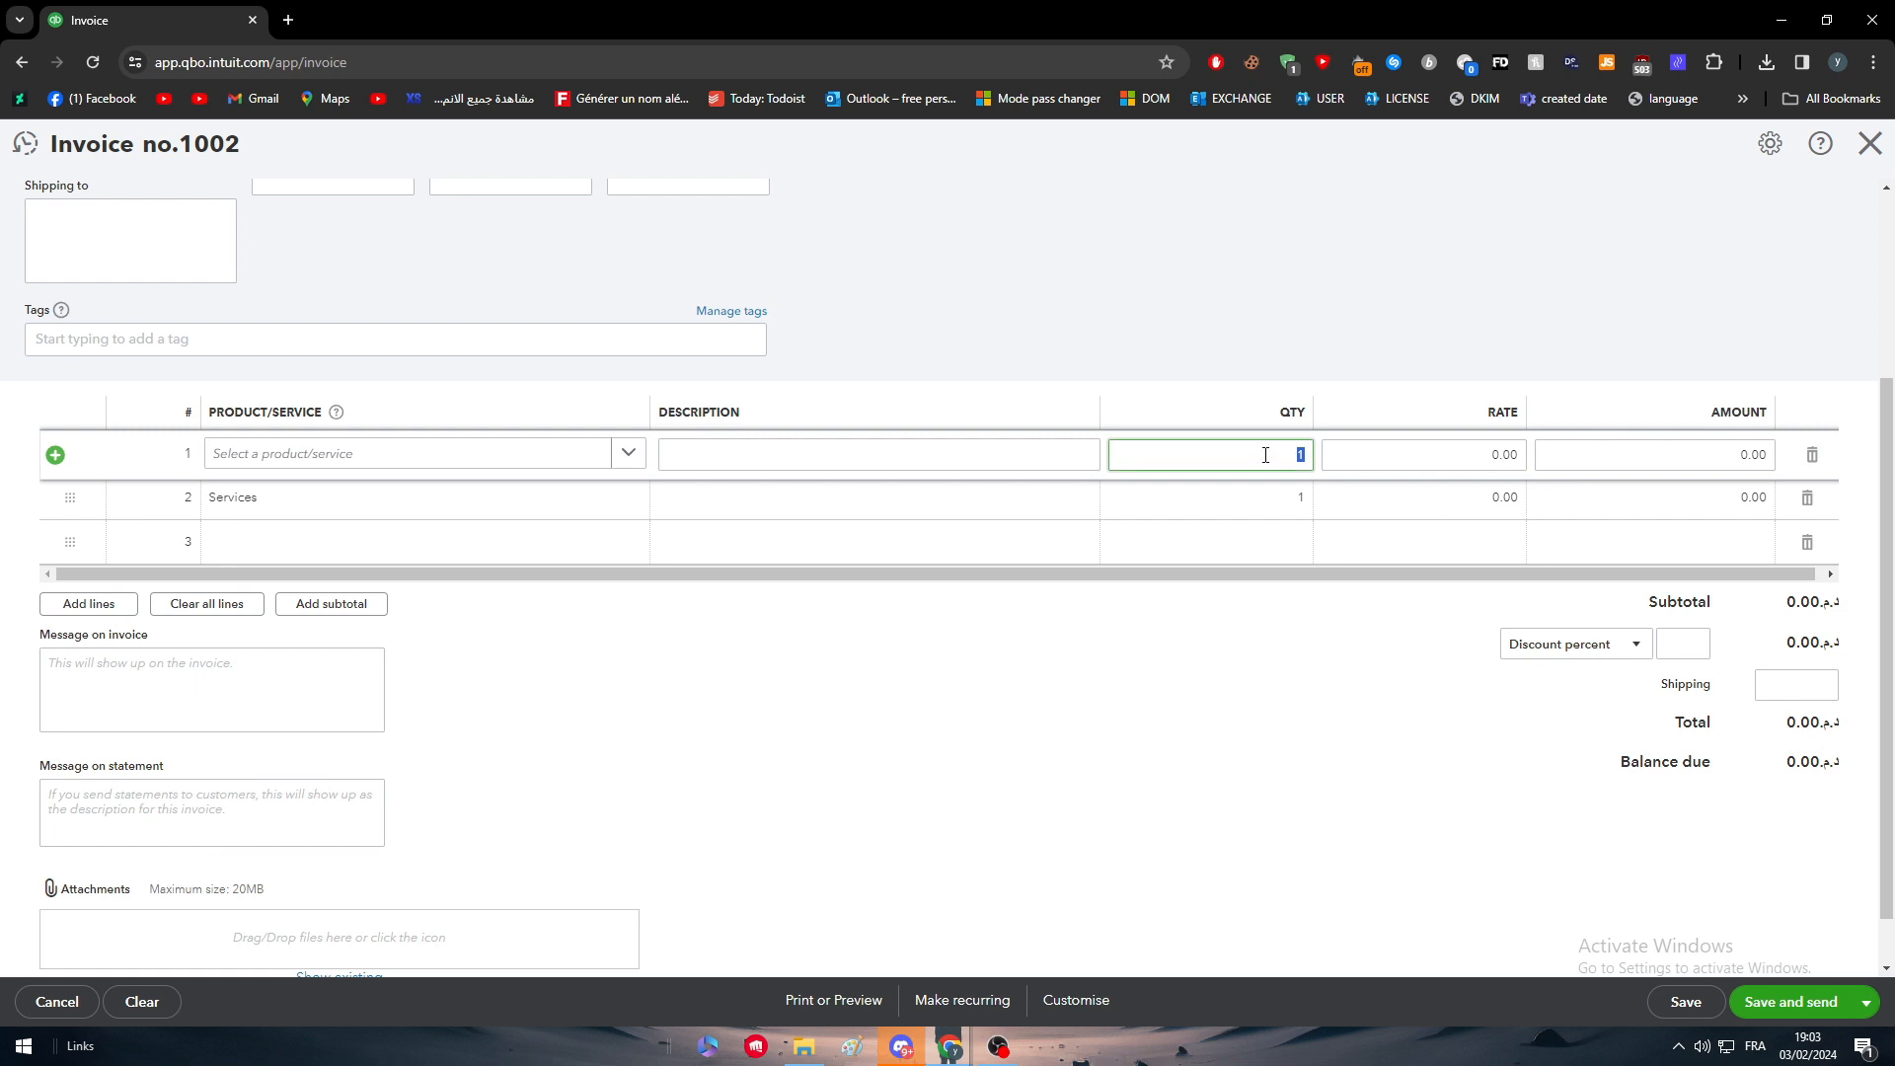
type("100")
left_click(1216, 691)
left_click(1298, 497)
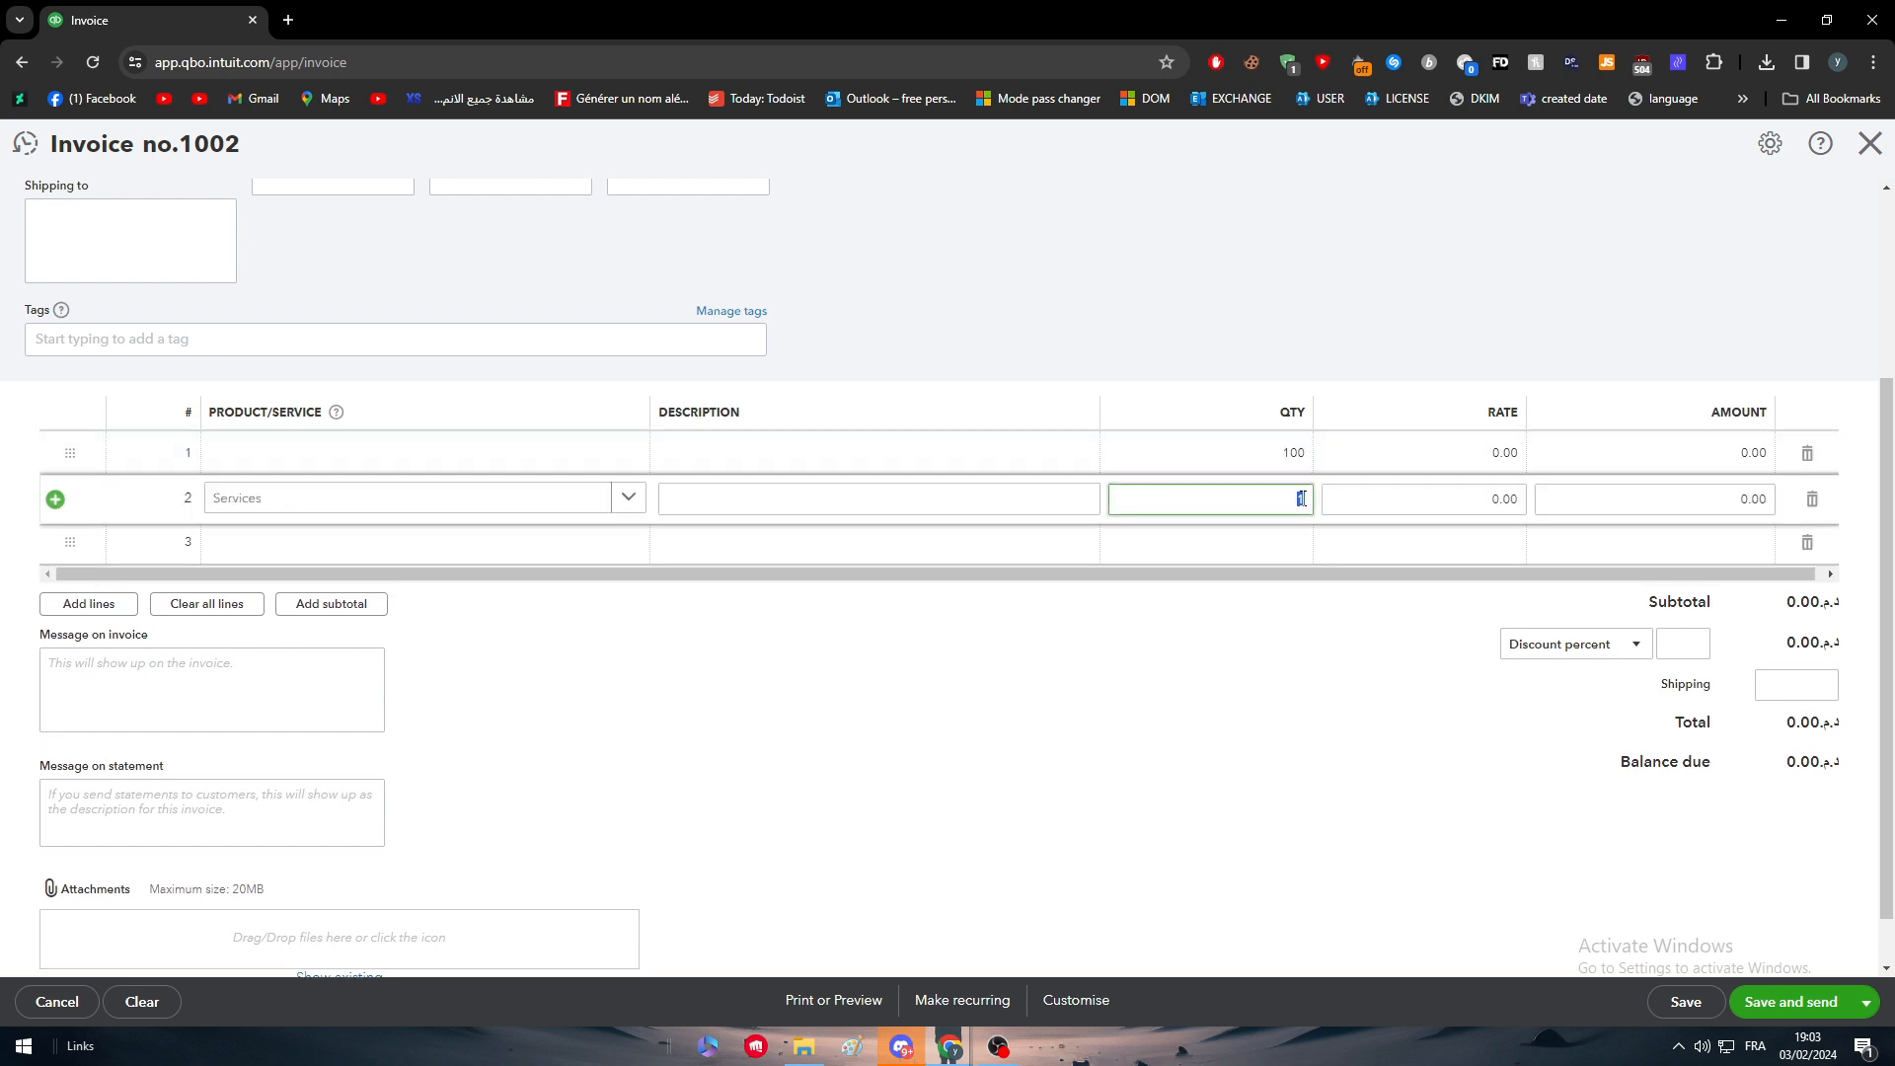
type("200")
left_click(1303, 605)
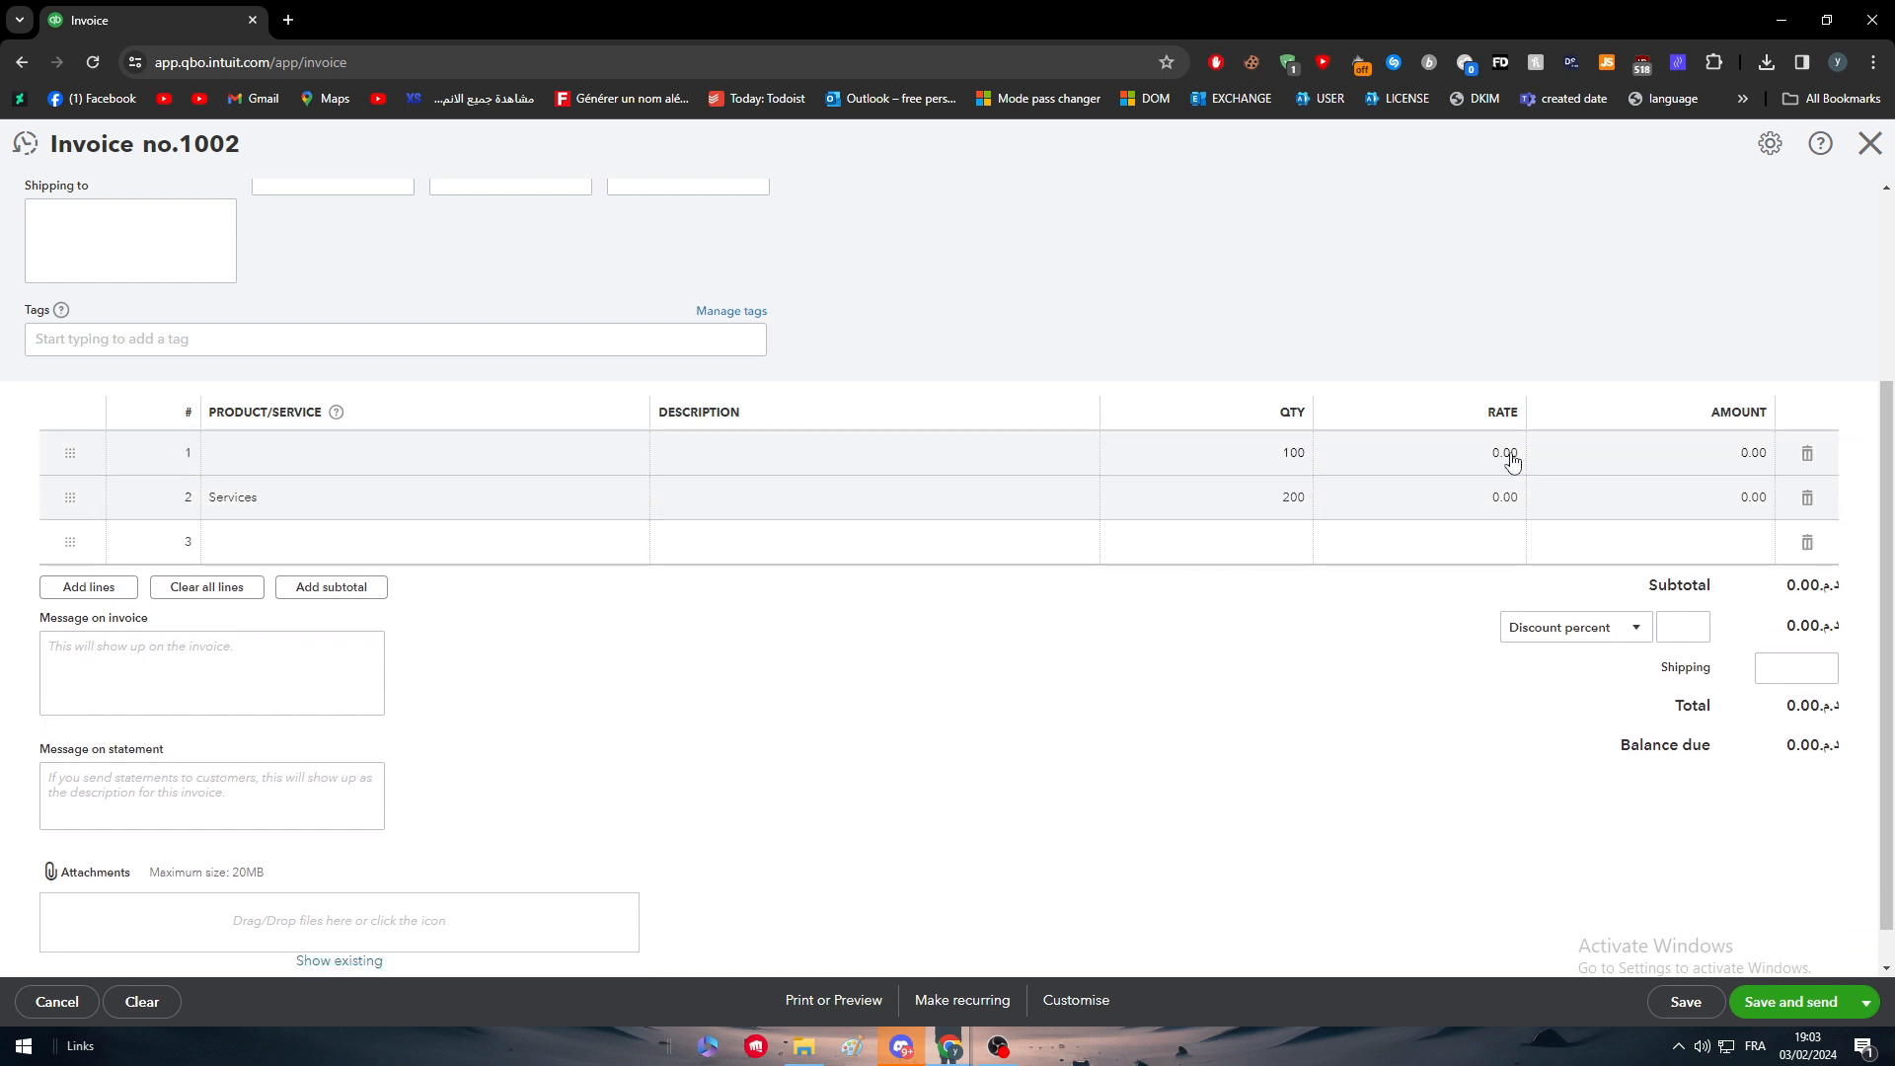
Step: Set the rate to 20.00 on invoice line 1 and 30.00 on line 2
left_click(1497, 459)
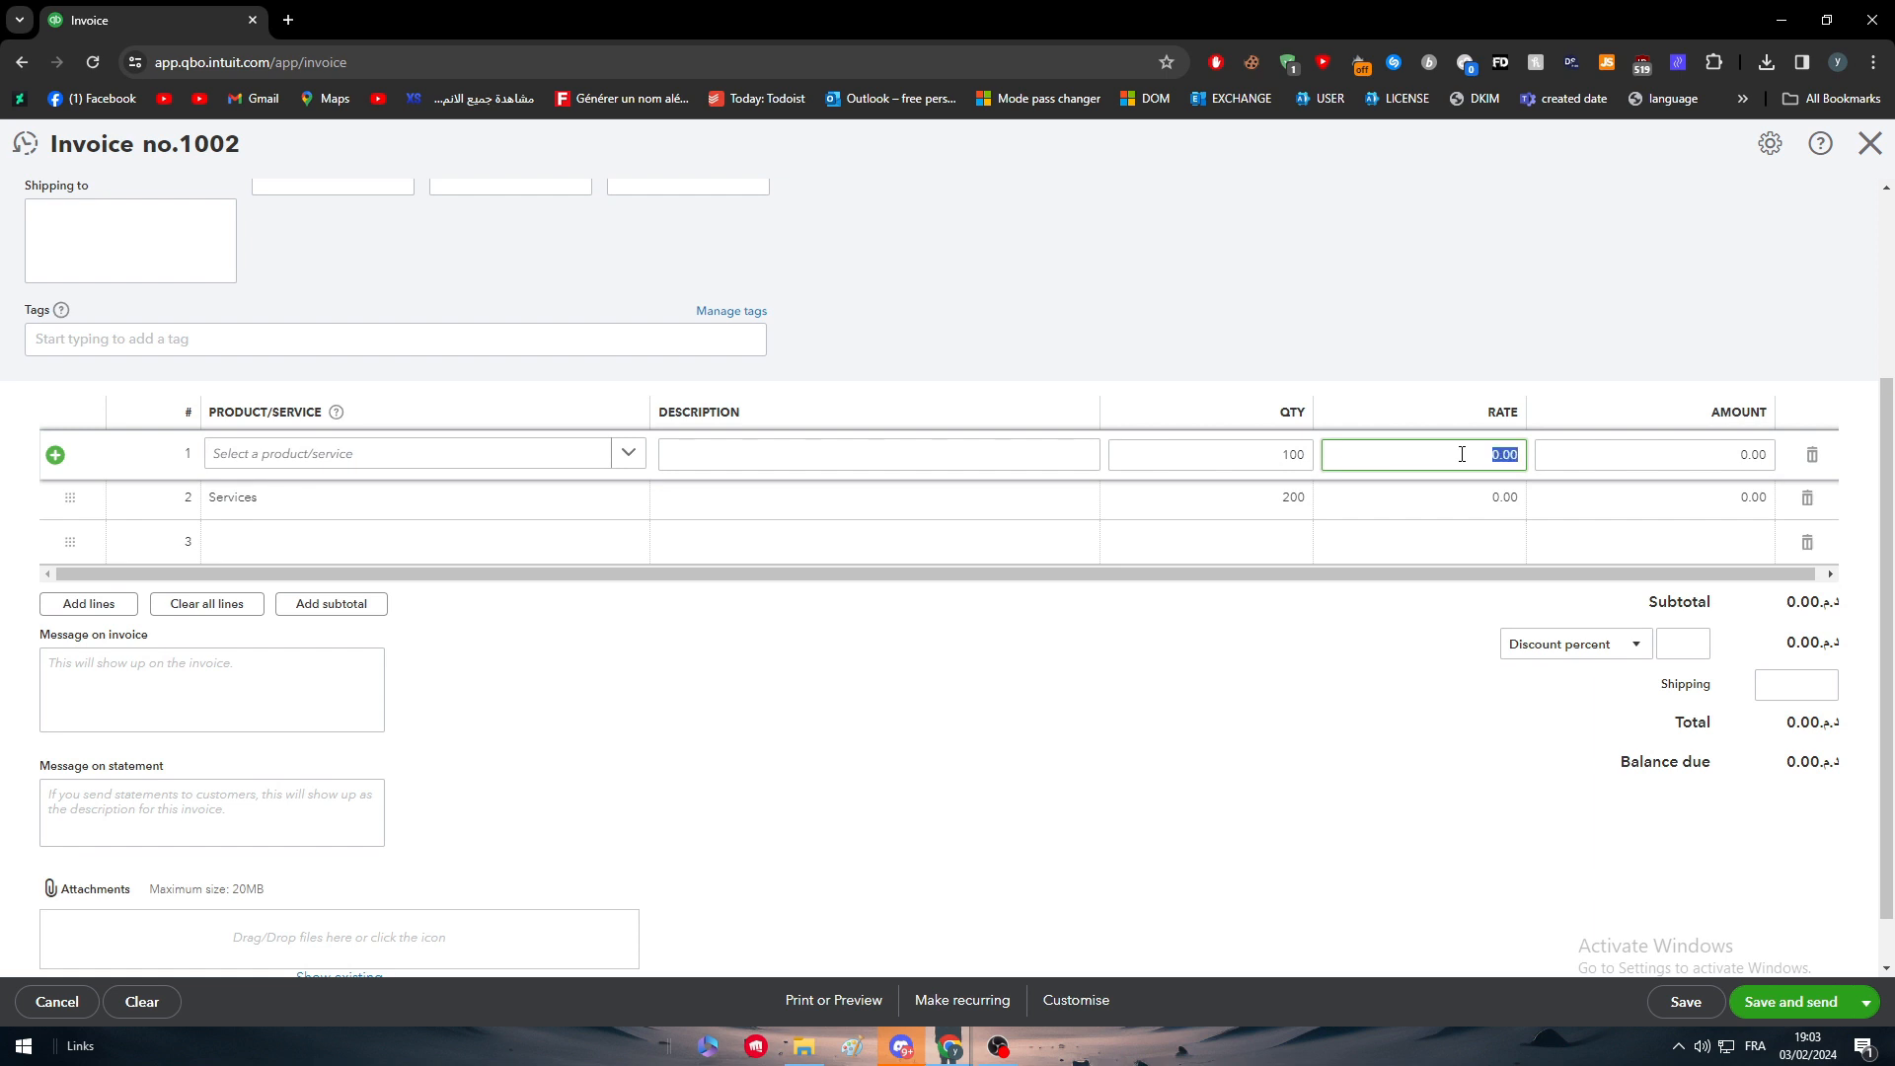
left_click(1471, 458)
left_click(1485, 499)
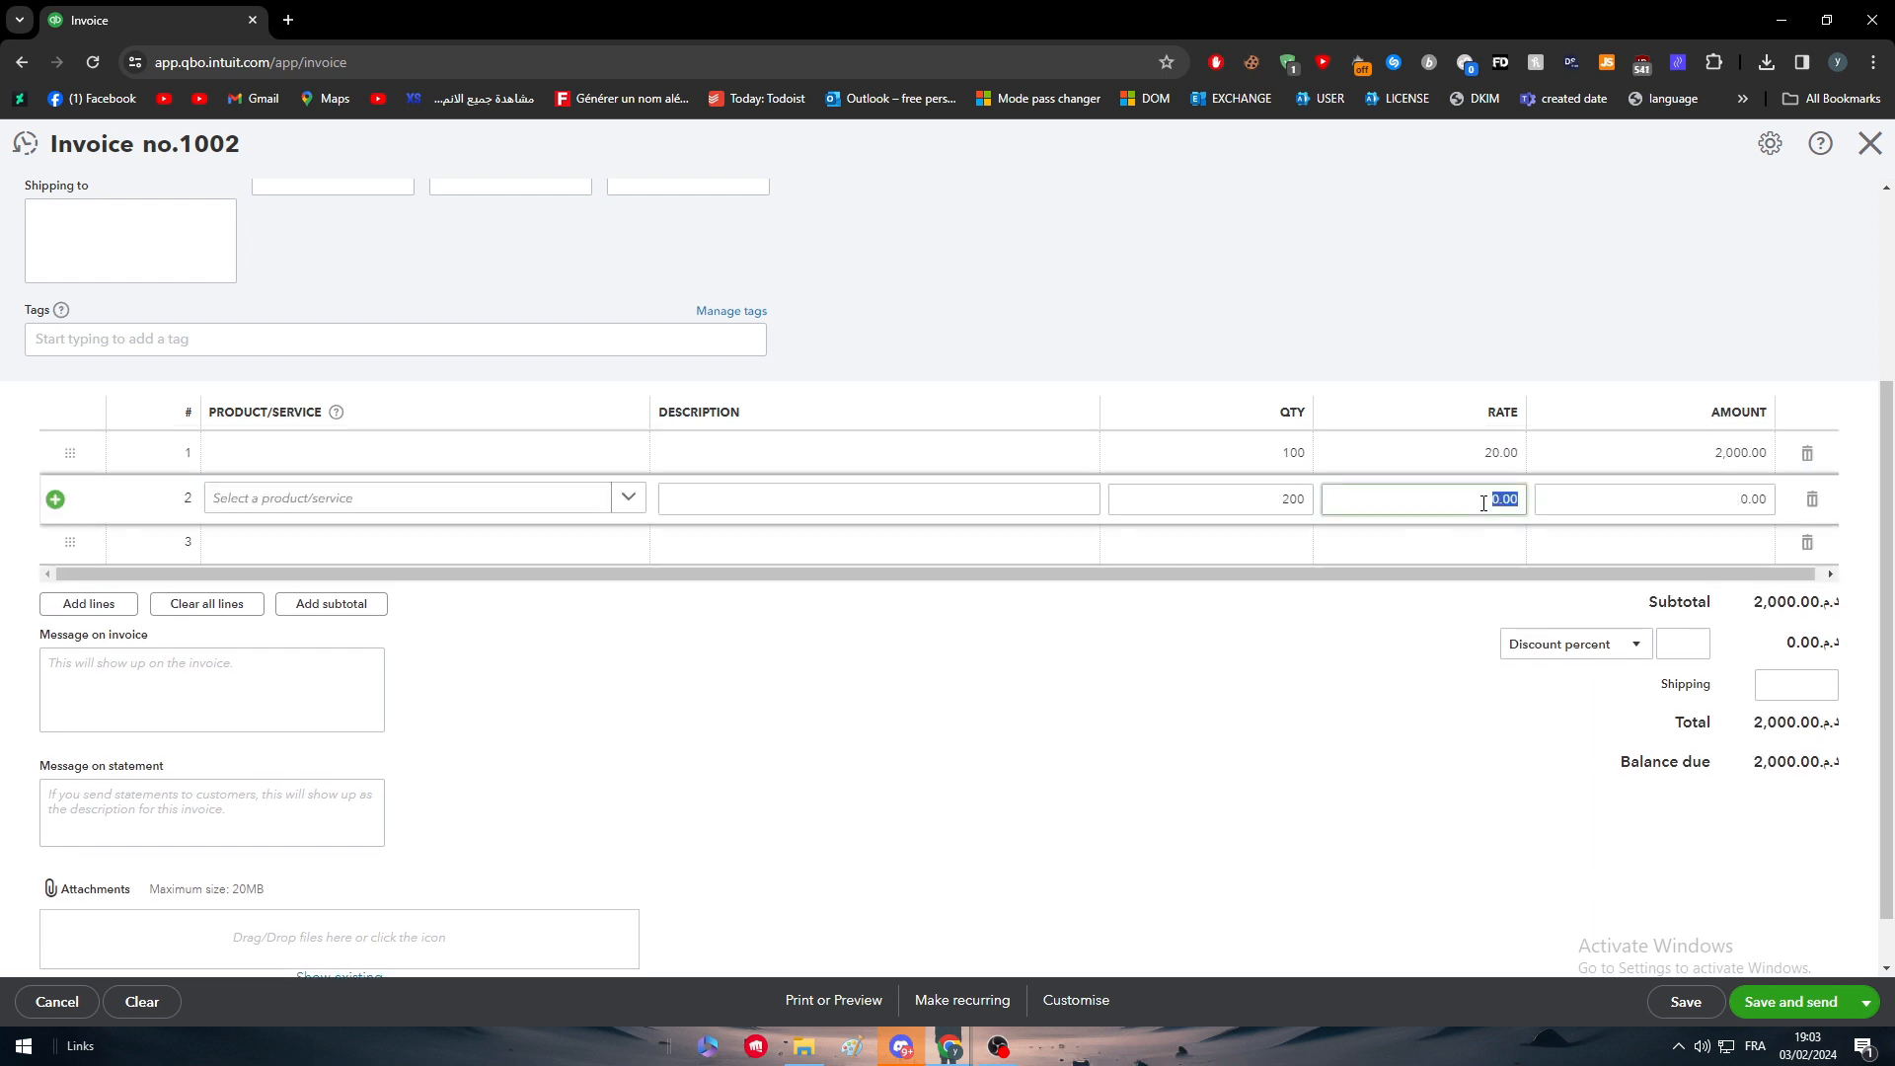
left_click(1465, 501)
type("3")
left_click(1431, 636)
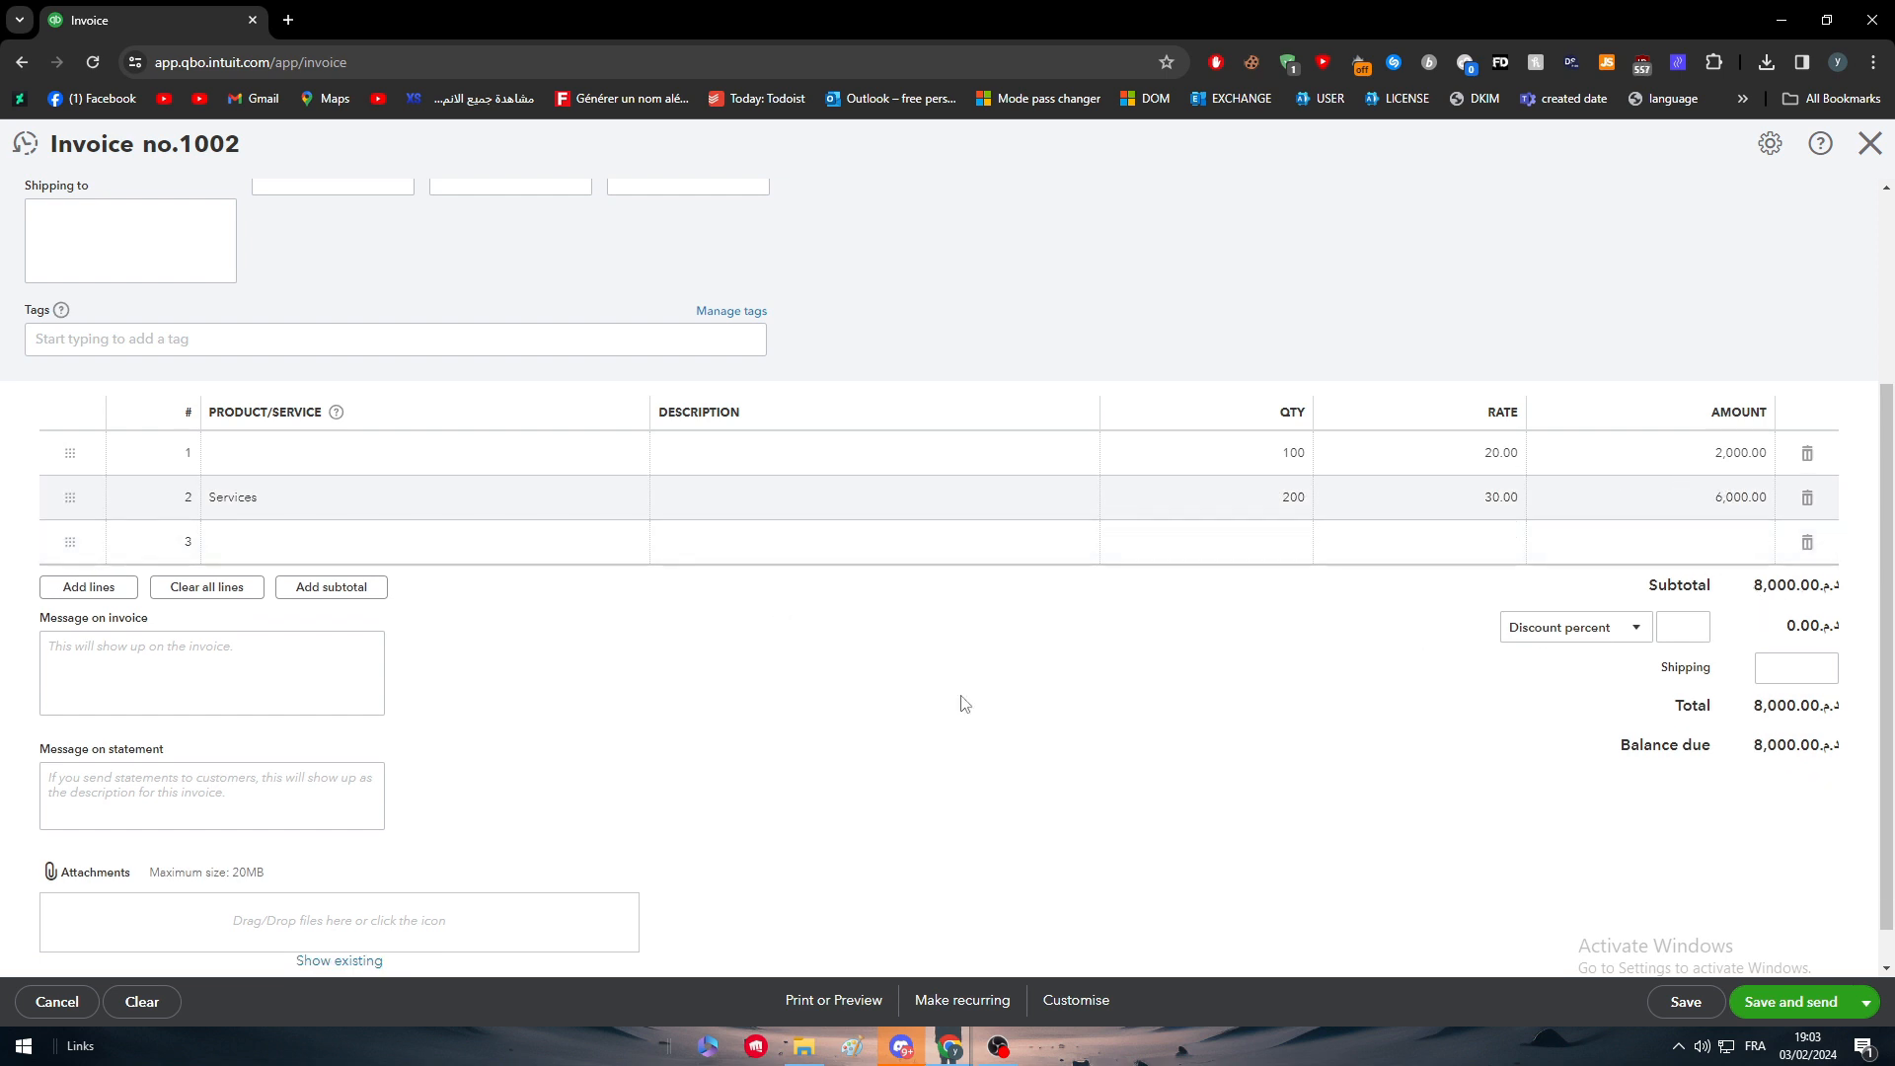
Step: Apply a 3 percent discount to the invoice and set the shipping charge to 500.00
left_click(1607, 636)
left_click(1605, 637)
left_click(1668, 628)
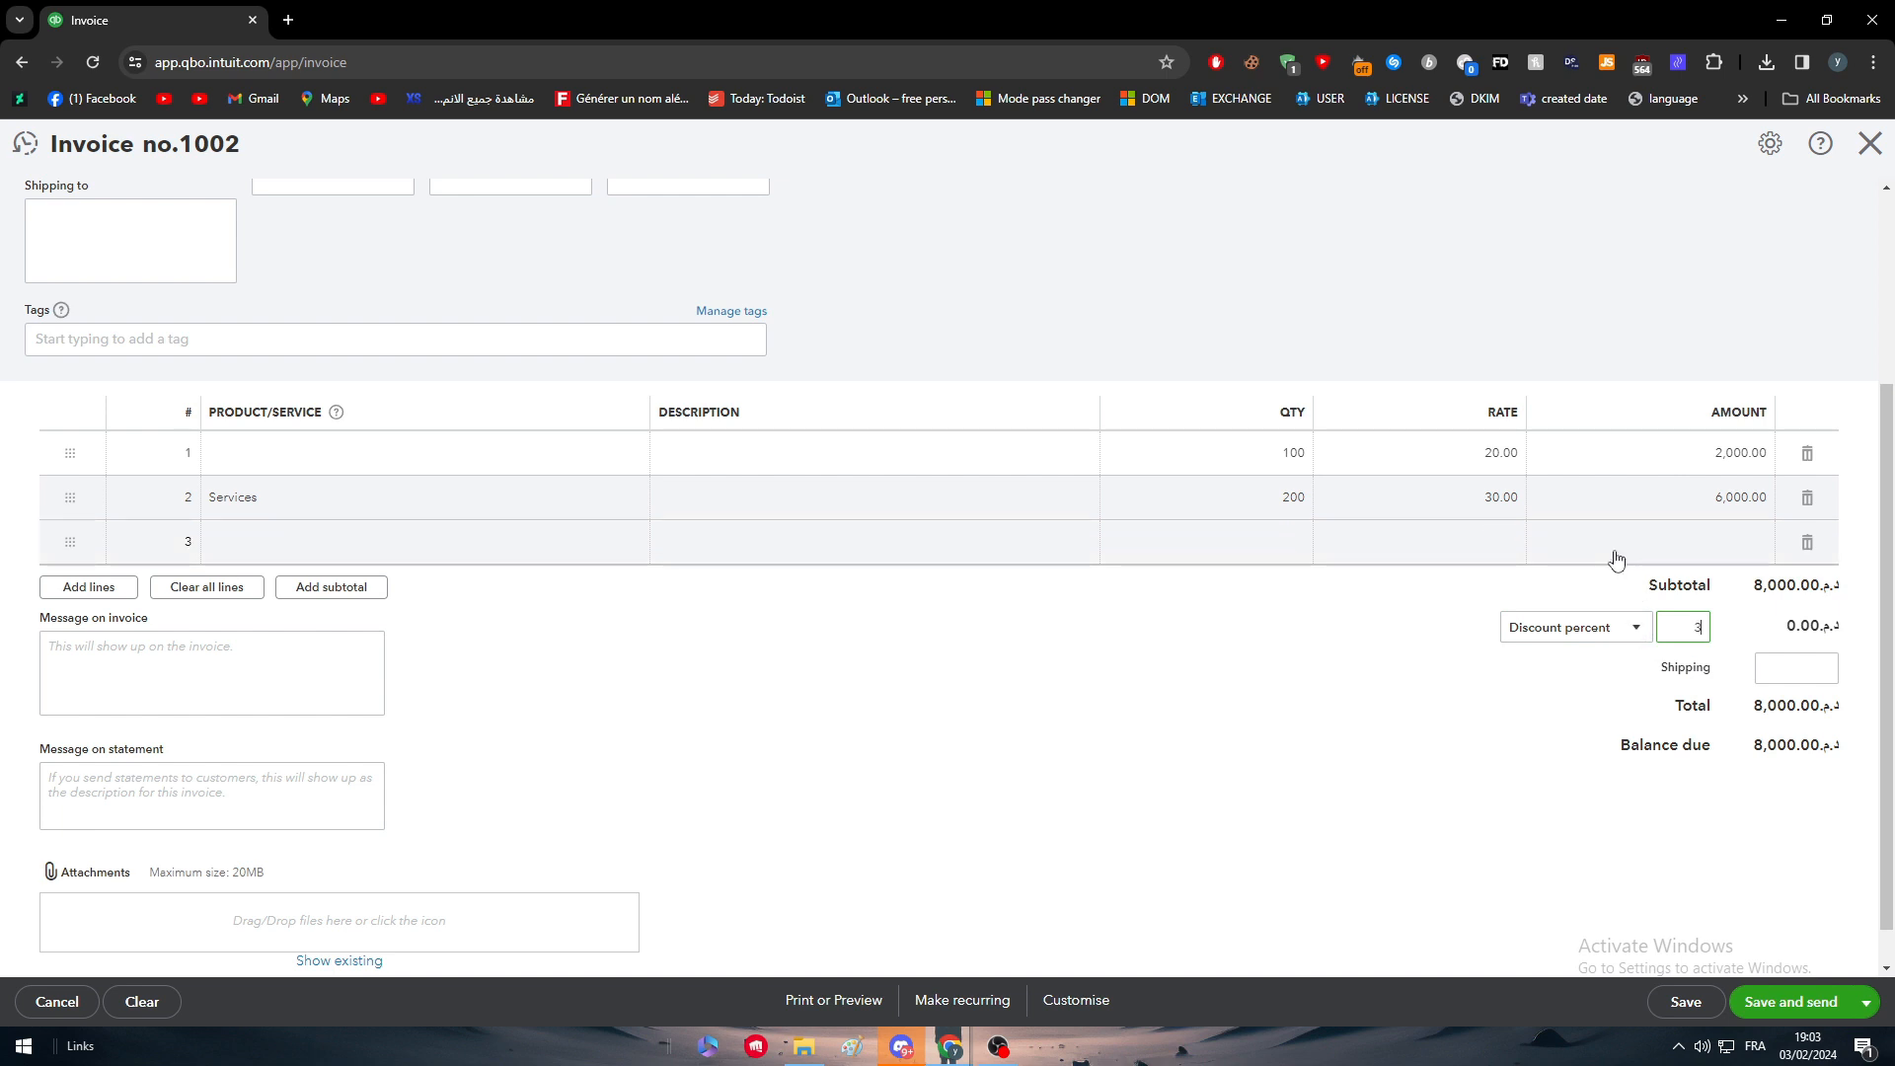
left_click(1603, 691)
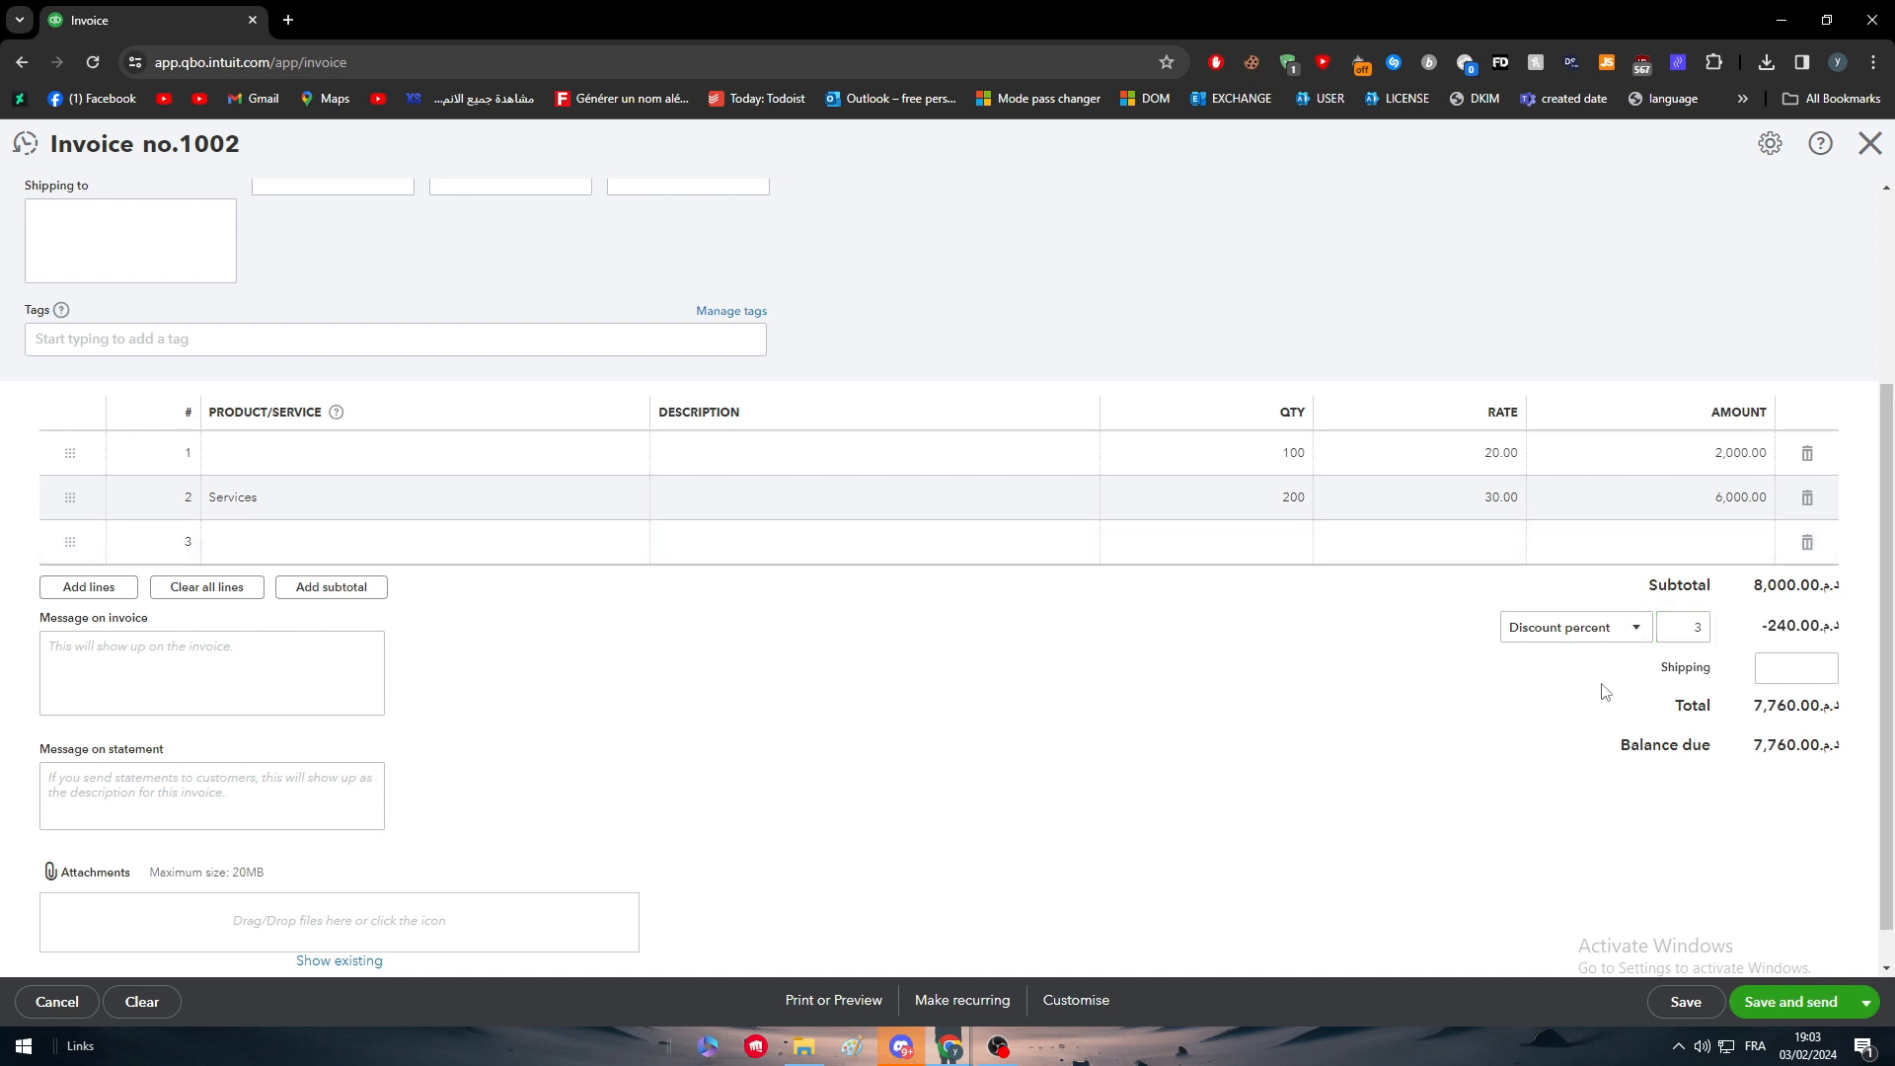
left_click(1783, 674)
left_click(1389, 705)
Step: Look over the completed invoice and try to save and send it
scroll(1489, 790, "down", 1)
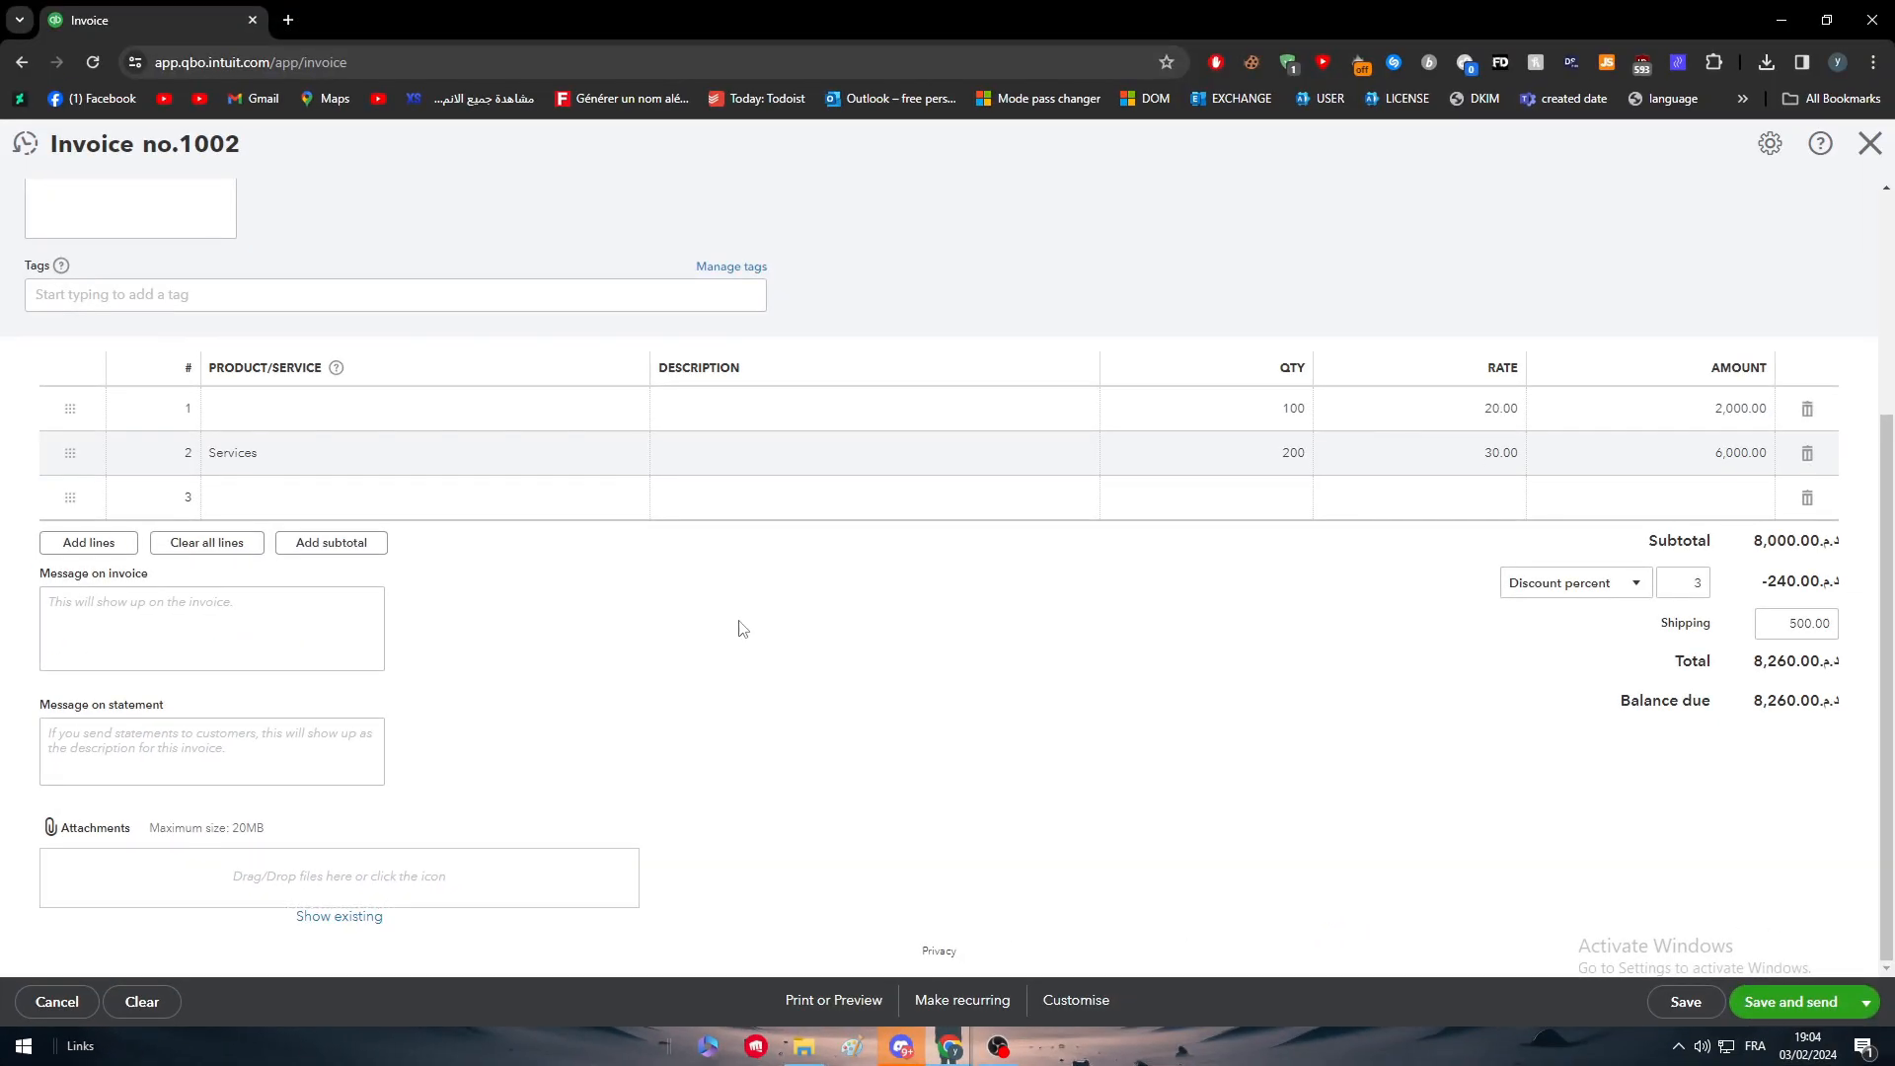
scroll(1111, 671, "up", 2)
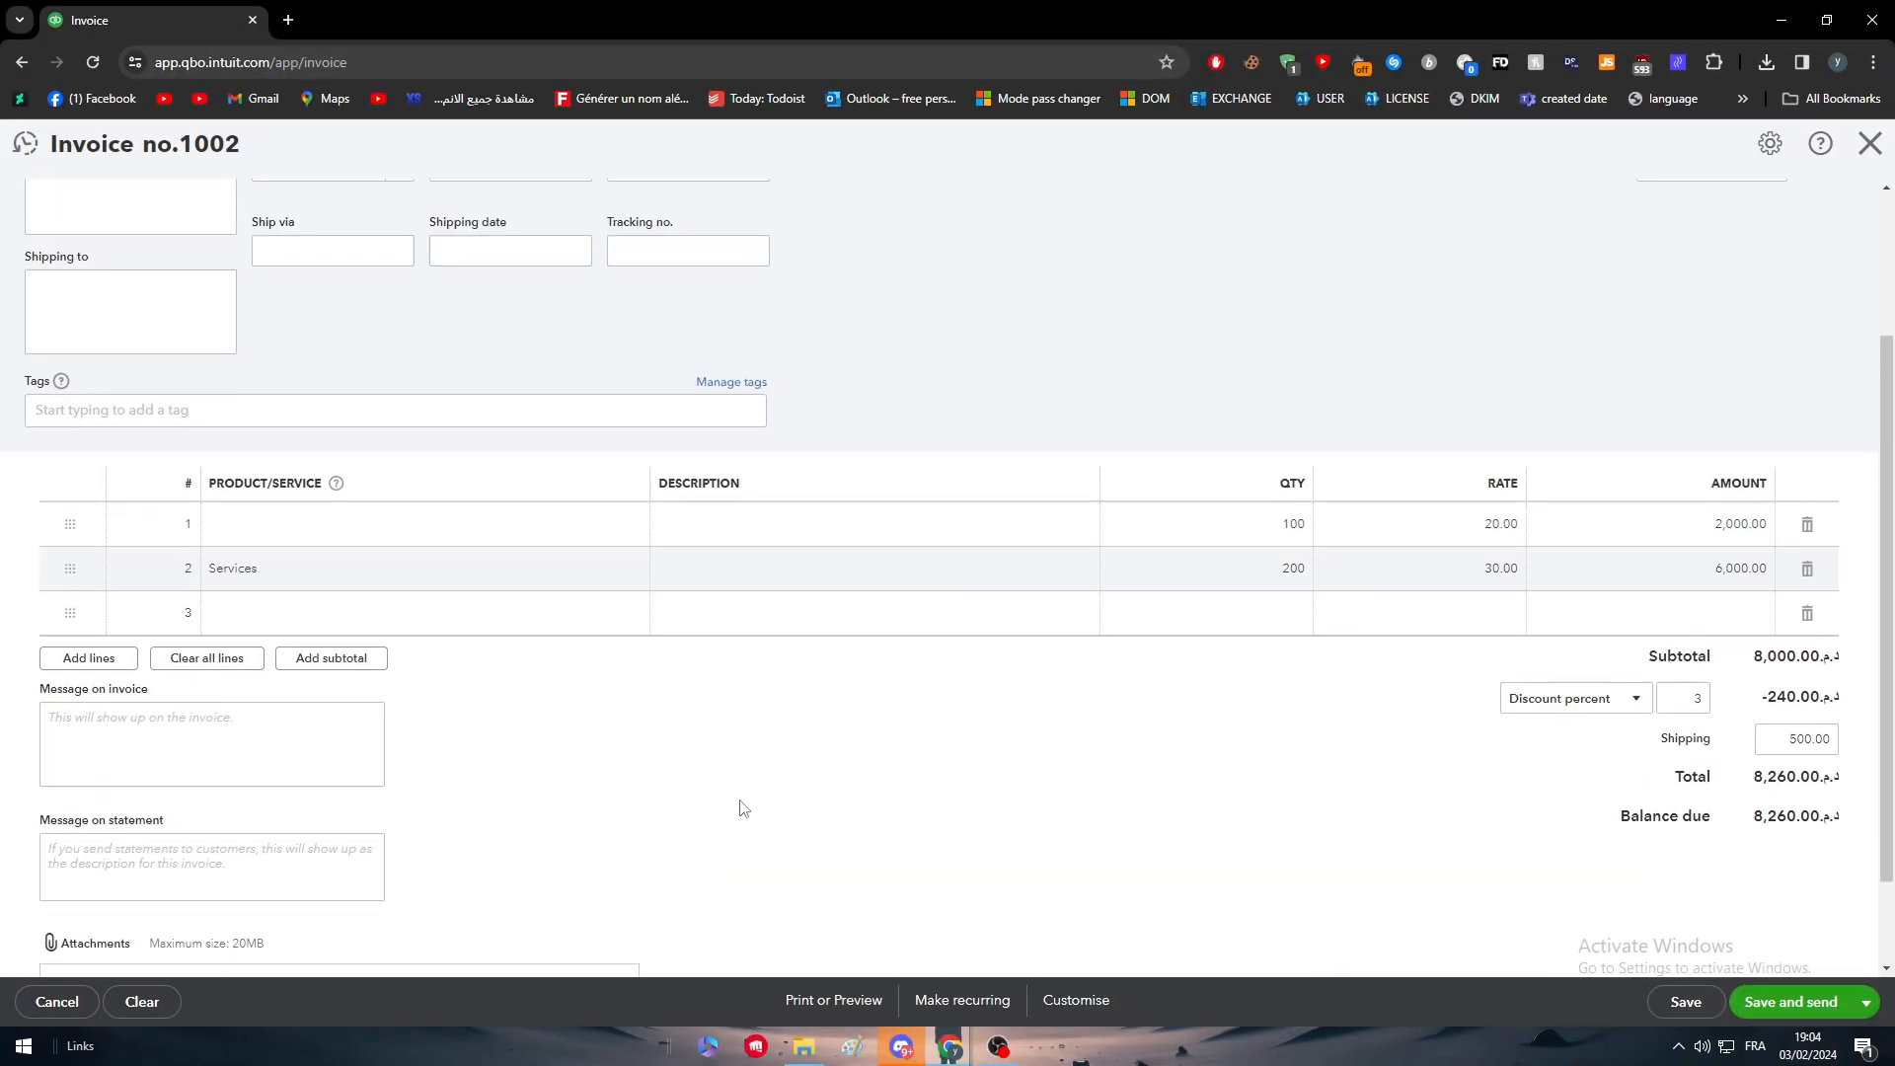
scroll(691, 785, "up", 2)
scroll(1033, 812, "down", 3)
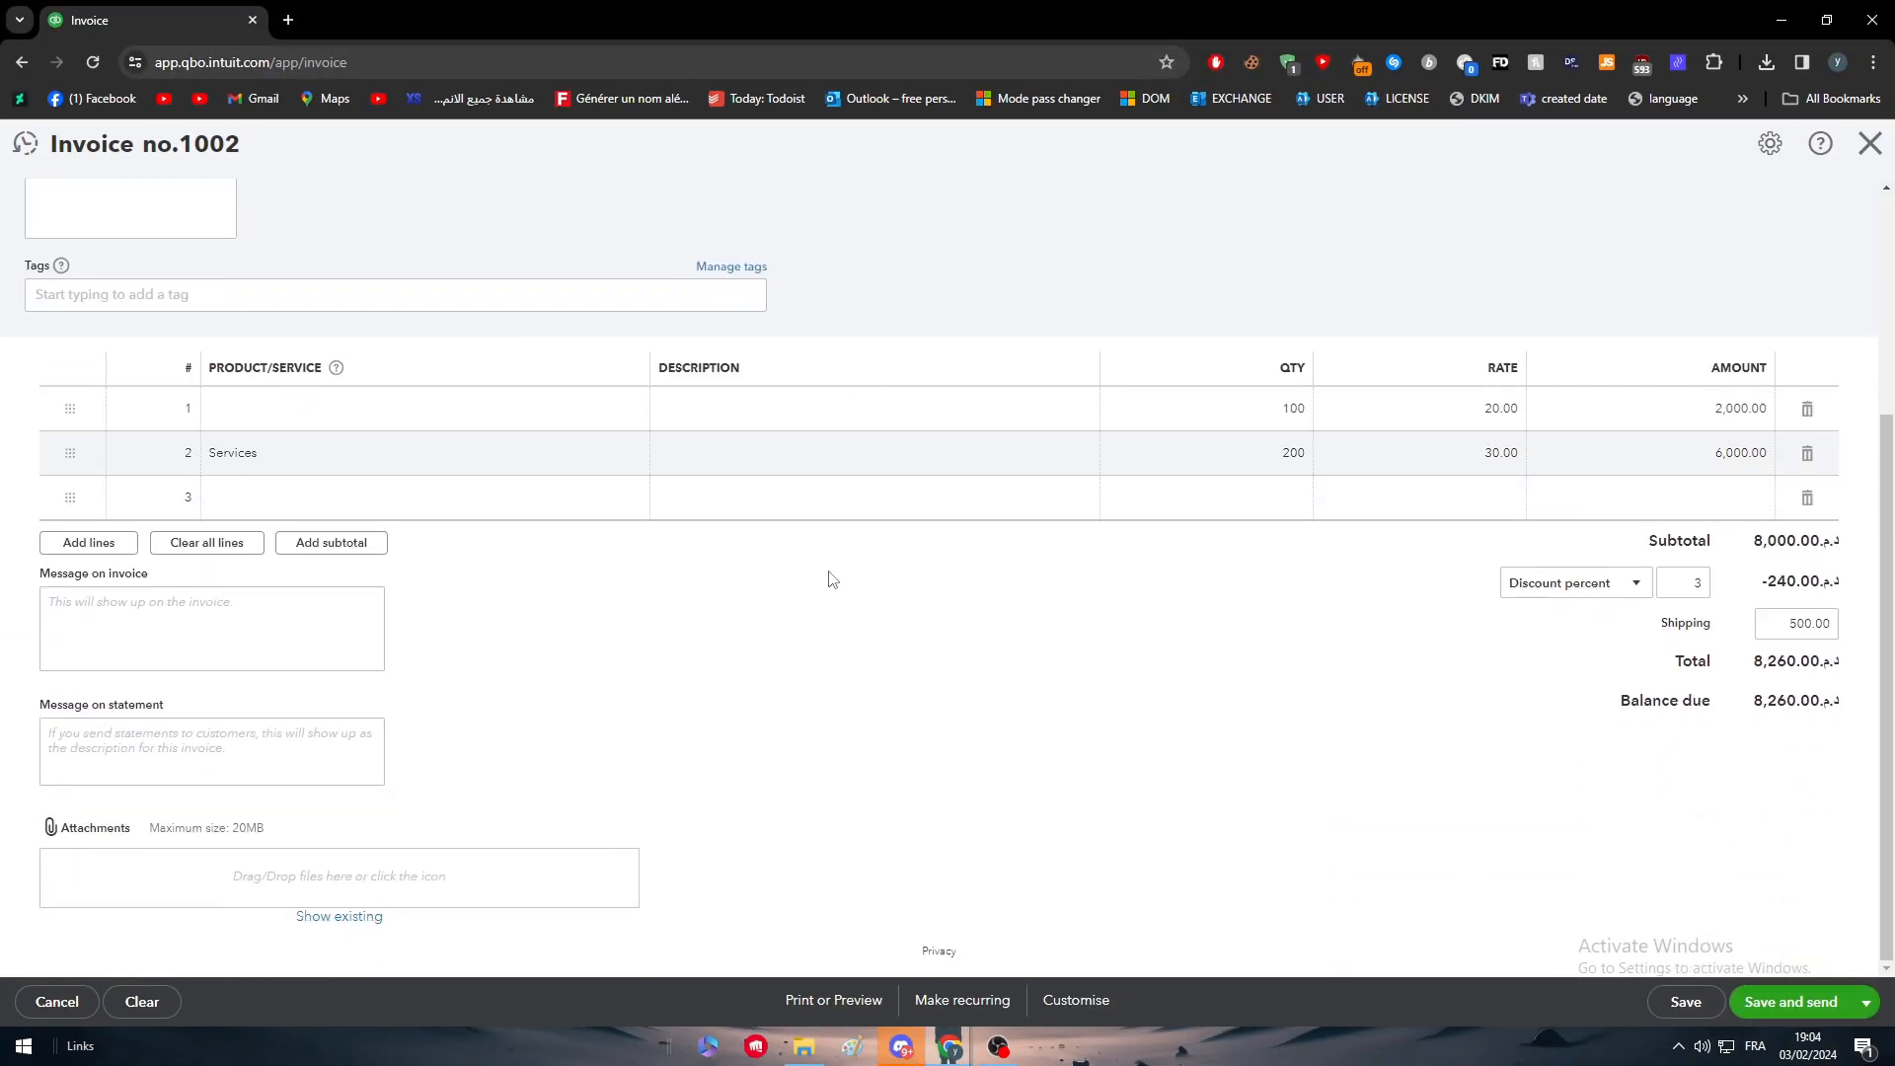
left_click(1816, 1005)
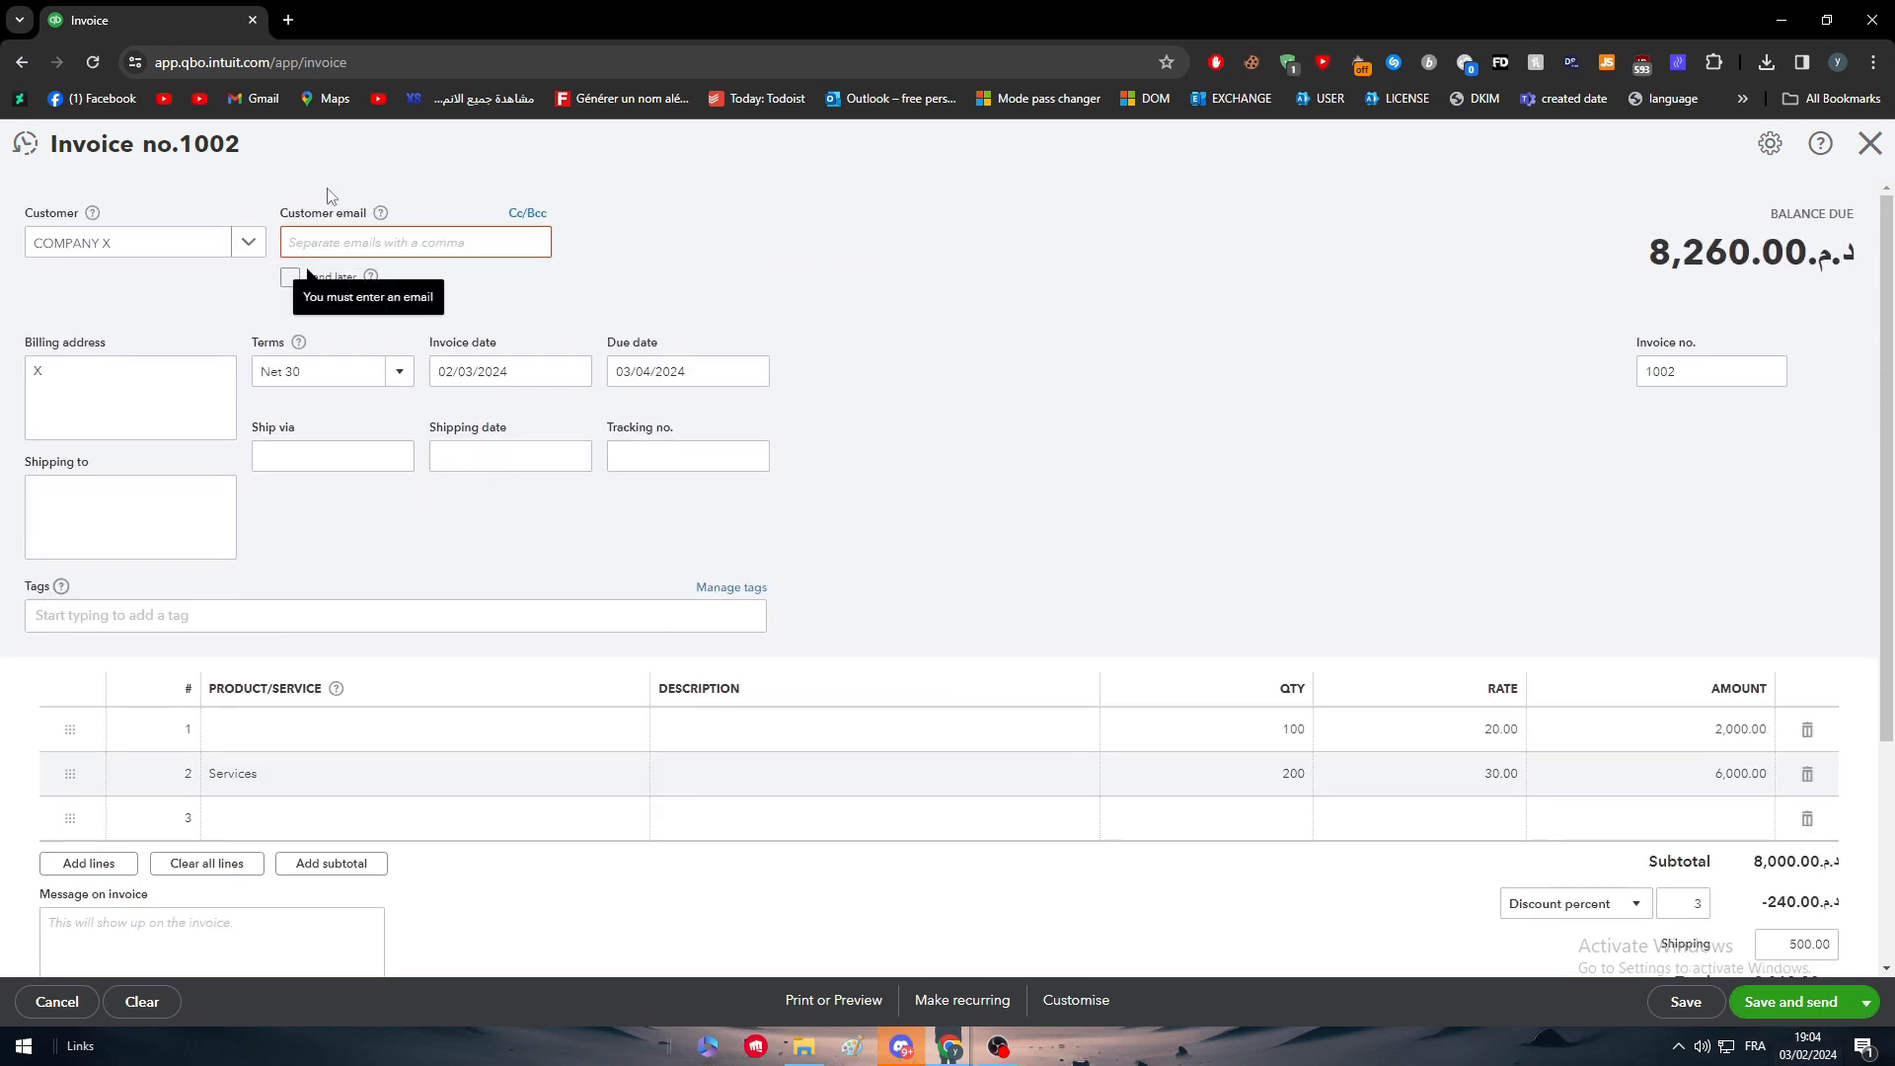
Step: Fill in the customer's email and addresses from the first saved autofill entry, and try to save and send the invoice
left_click(373, 241)
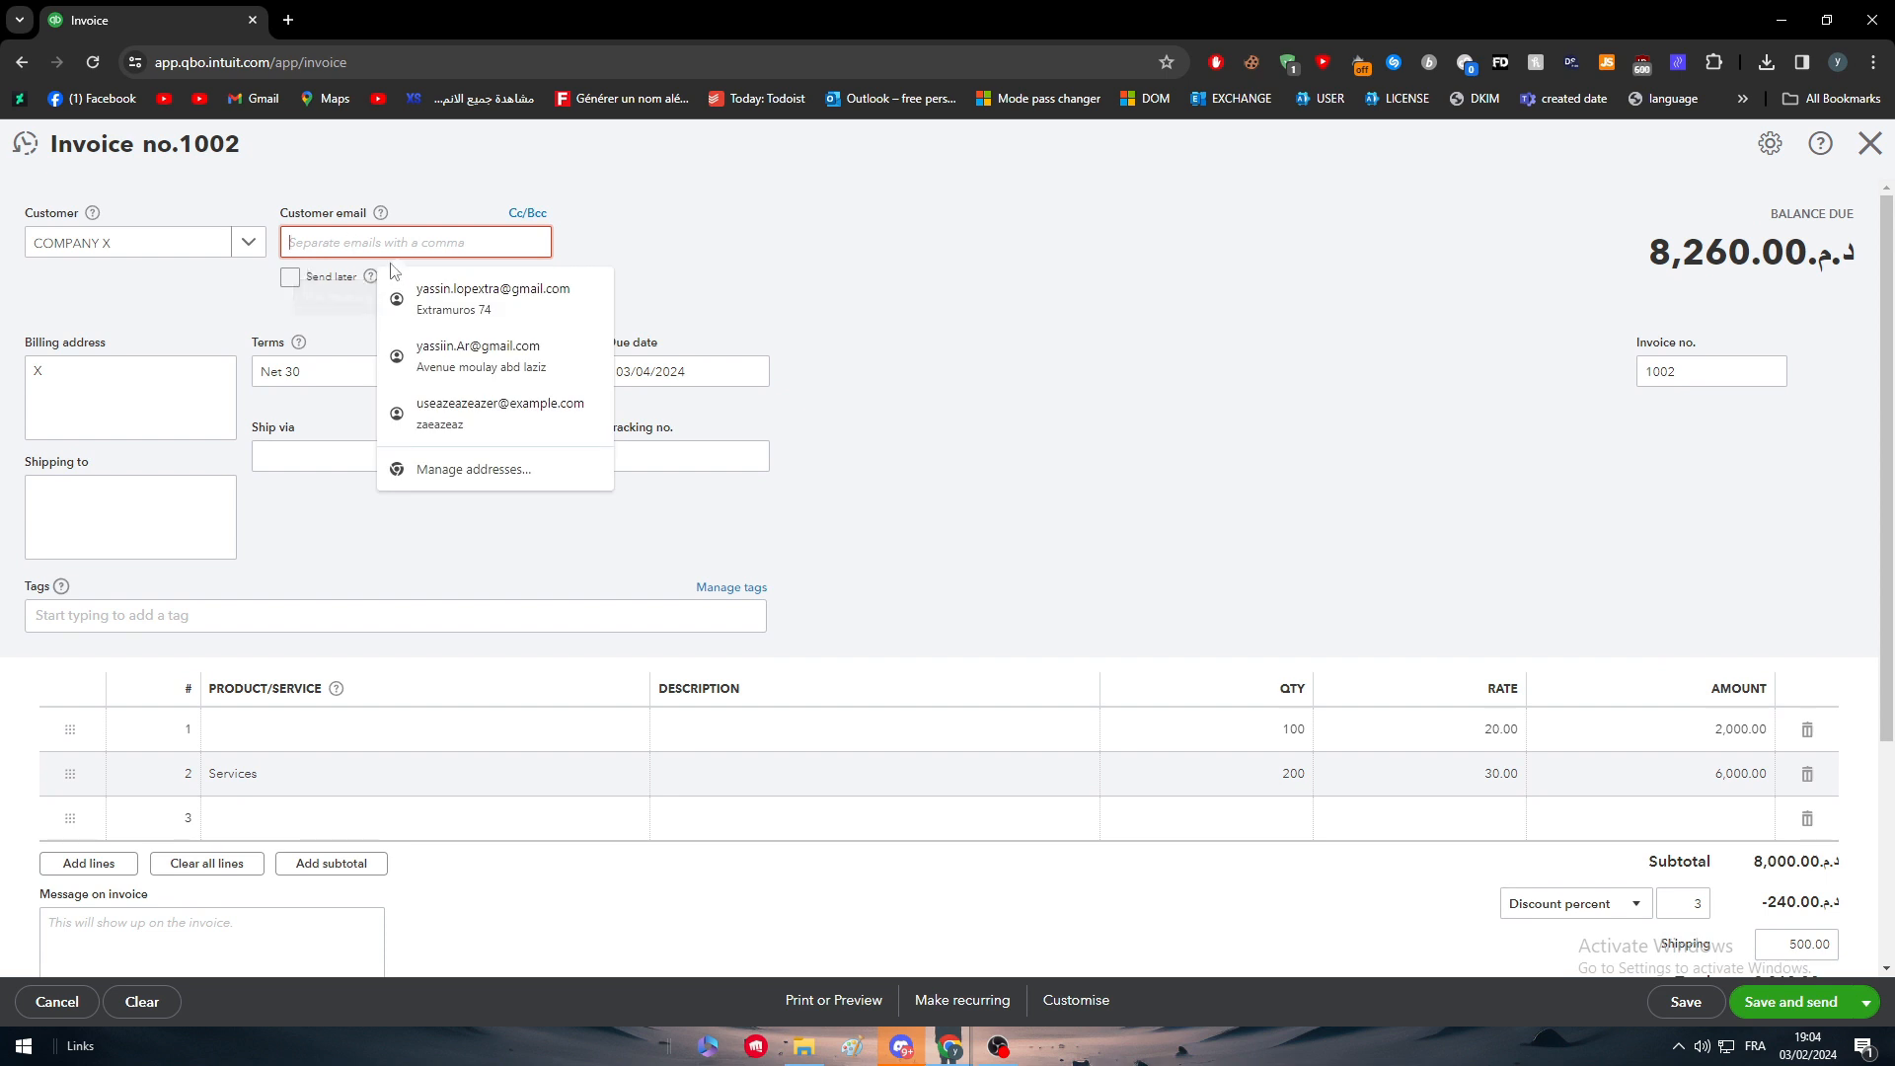
left_click(484, 296)
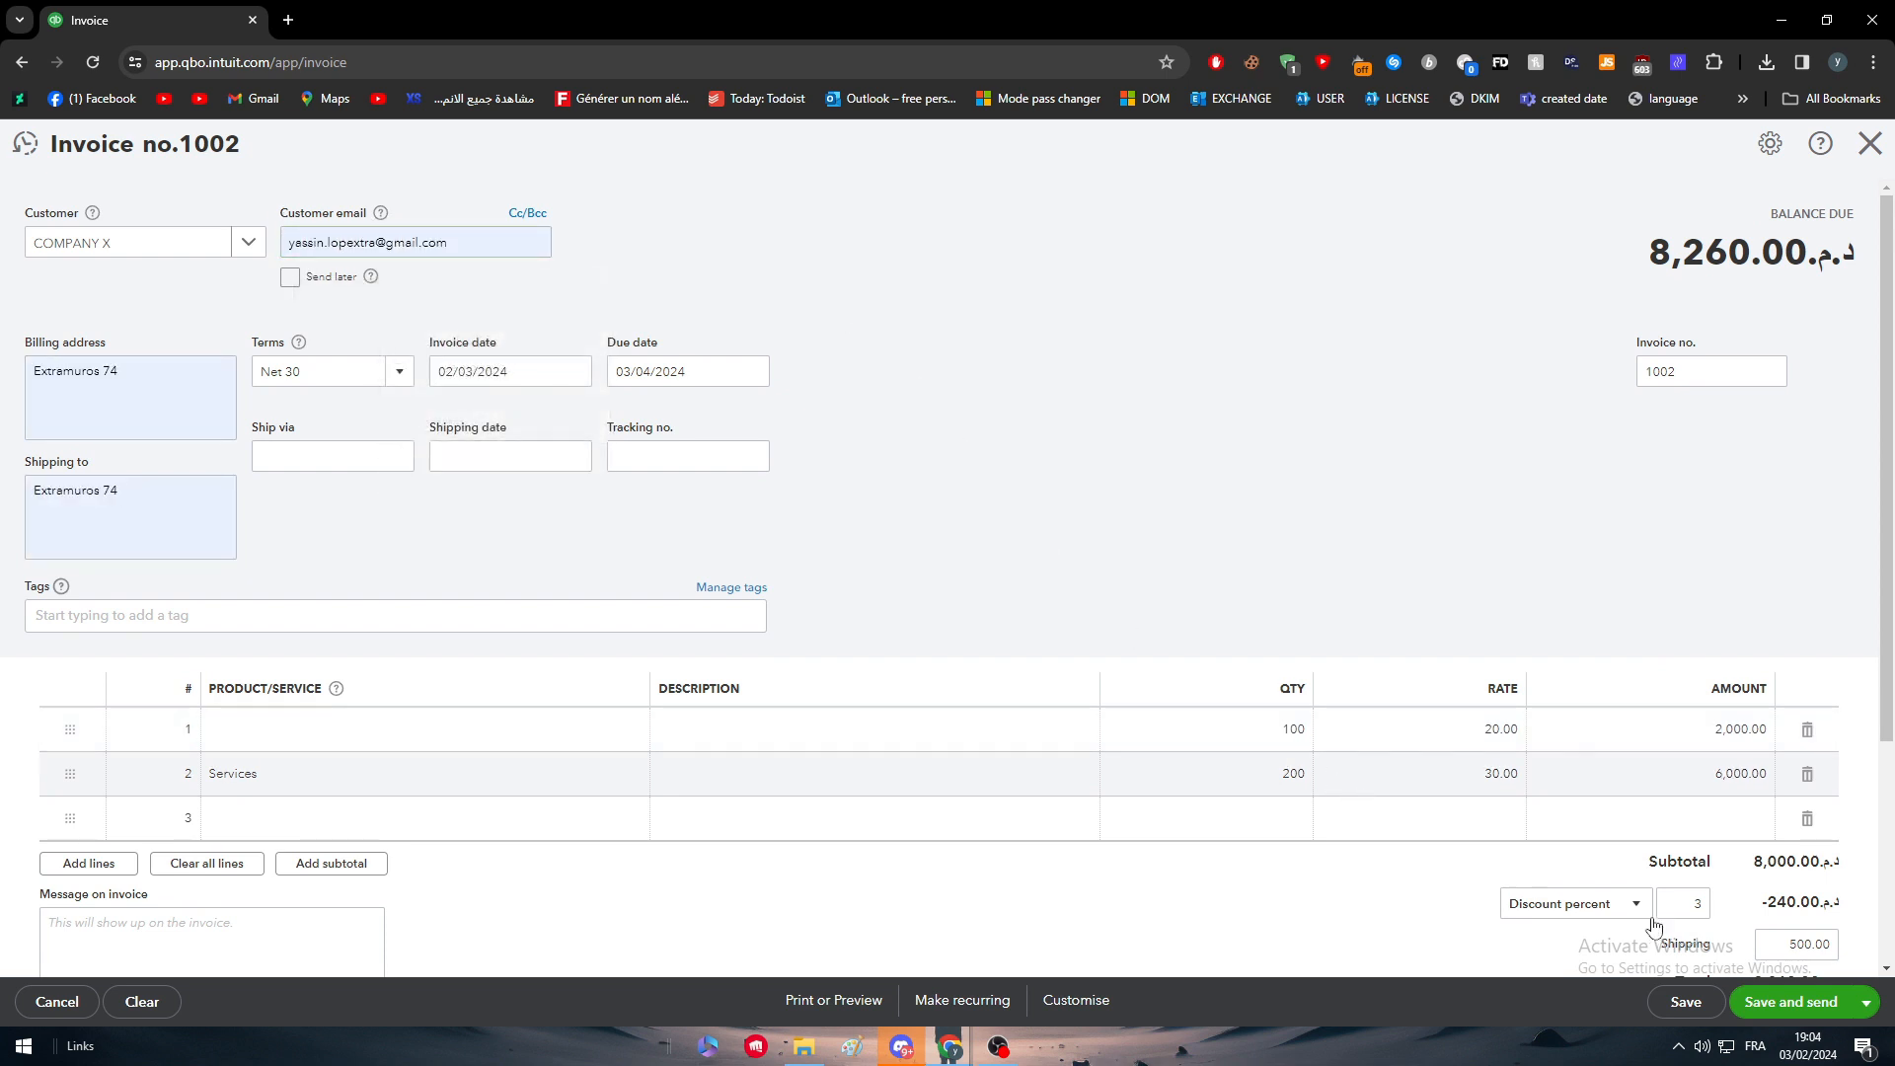
left_click(1806, 1011)
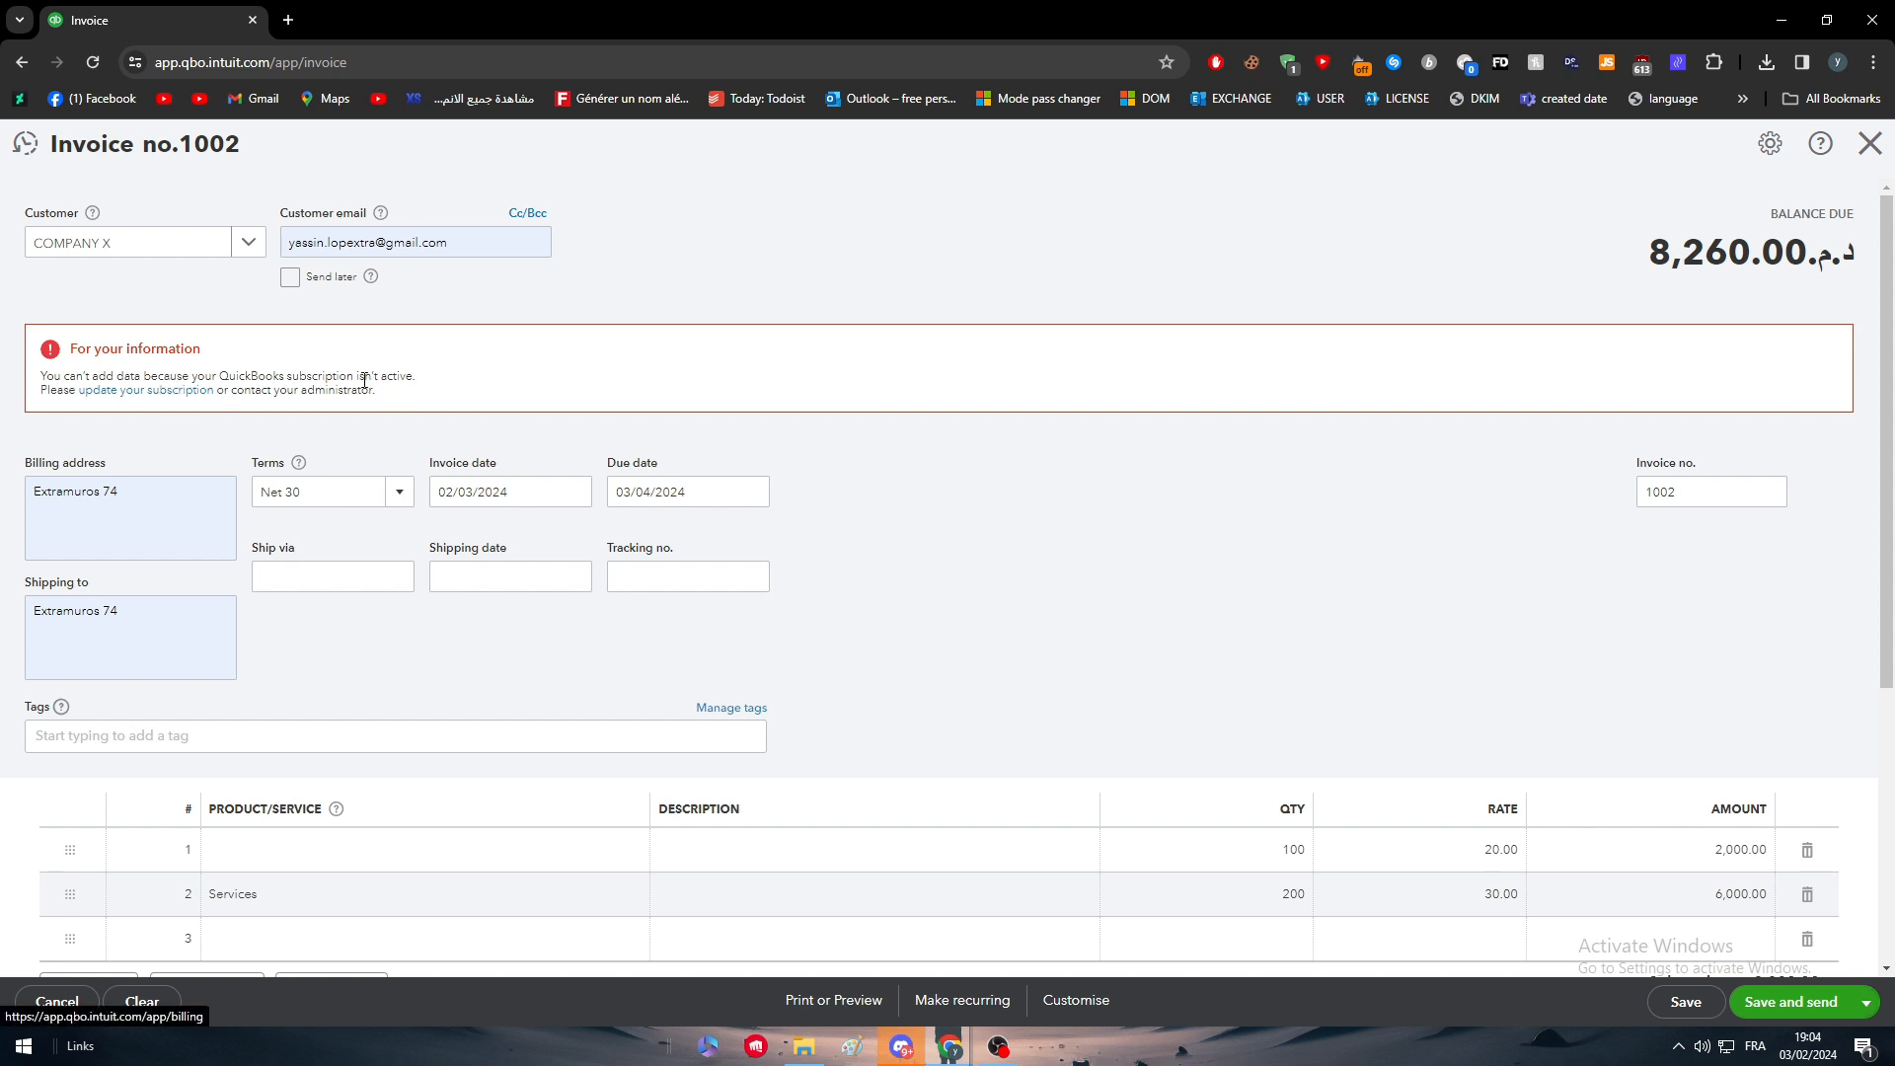
Step: Open the subscription update page, view the QuickBooks Plus resubscription form, and close it to return to the invoice
left_click(202, 391)
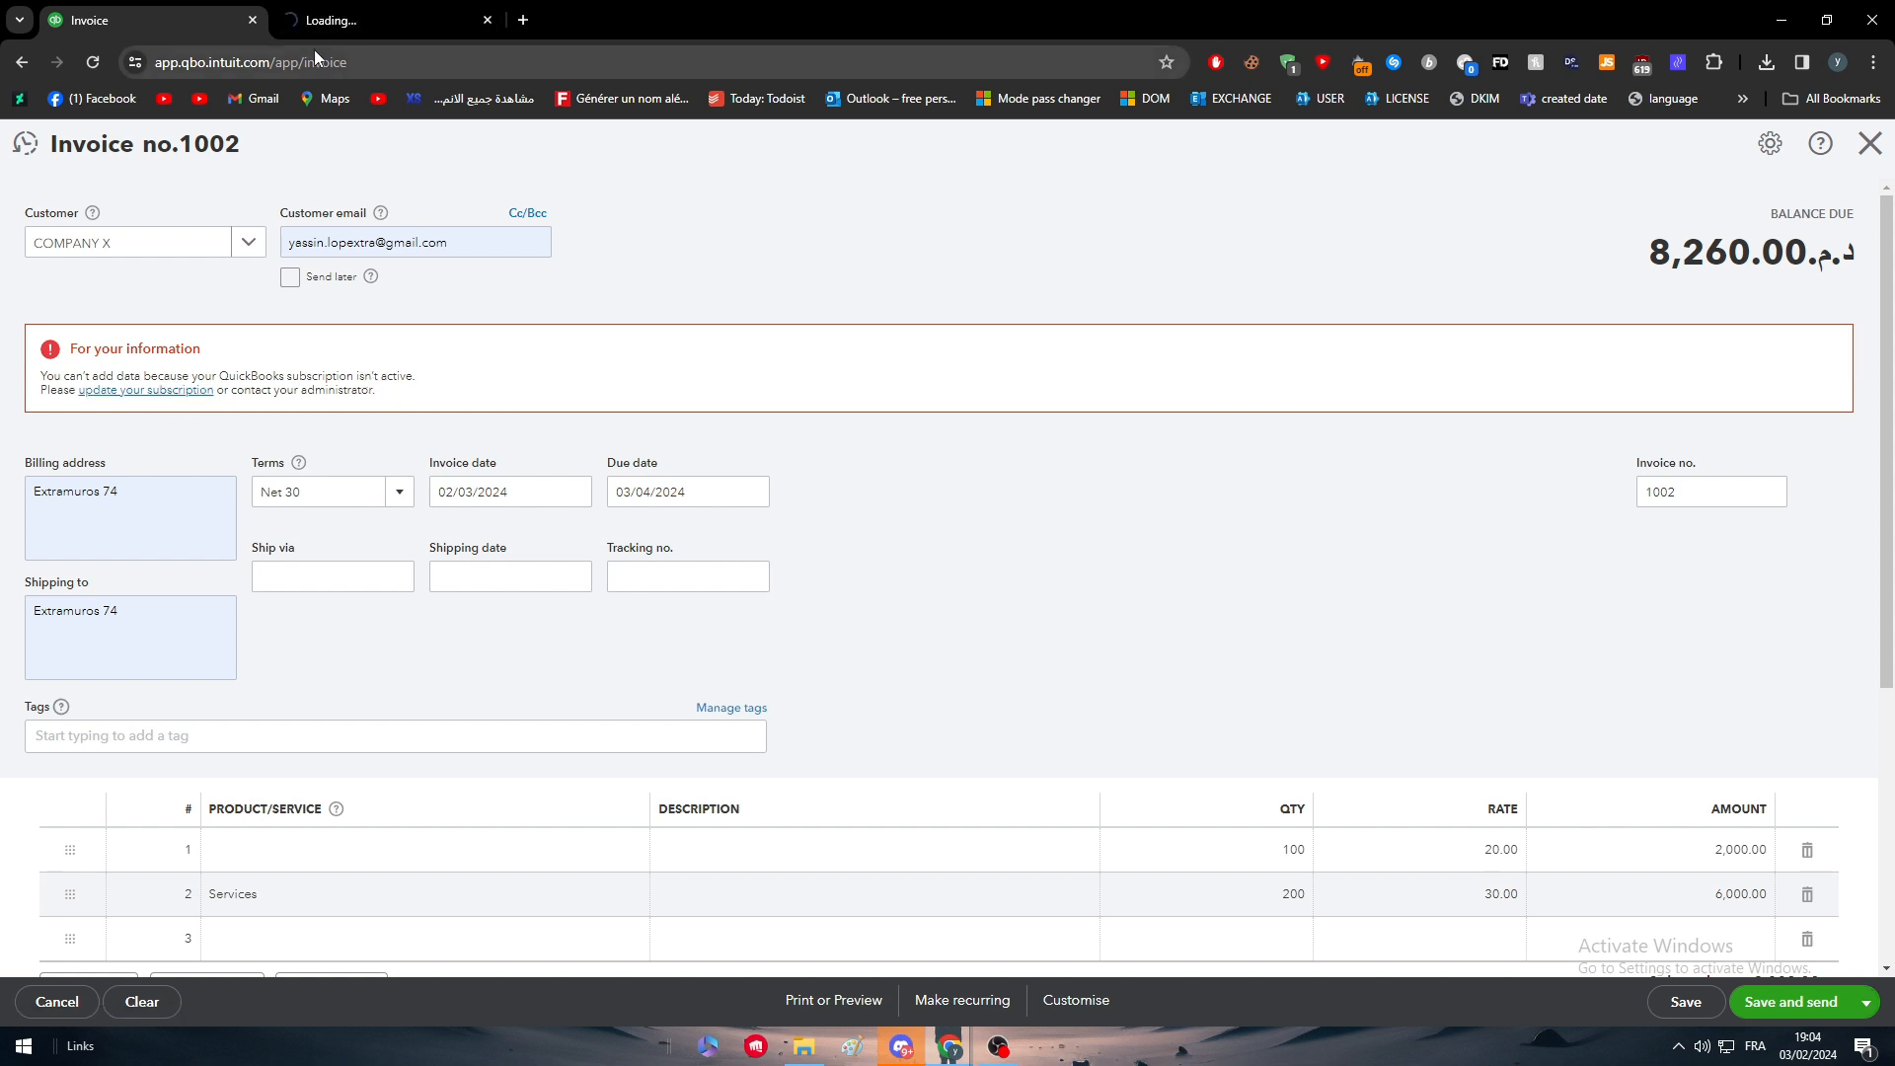
left_click(377, 20)
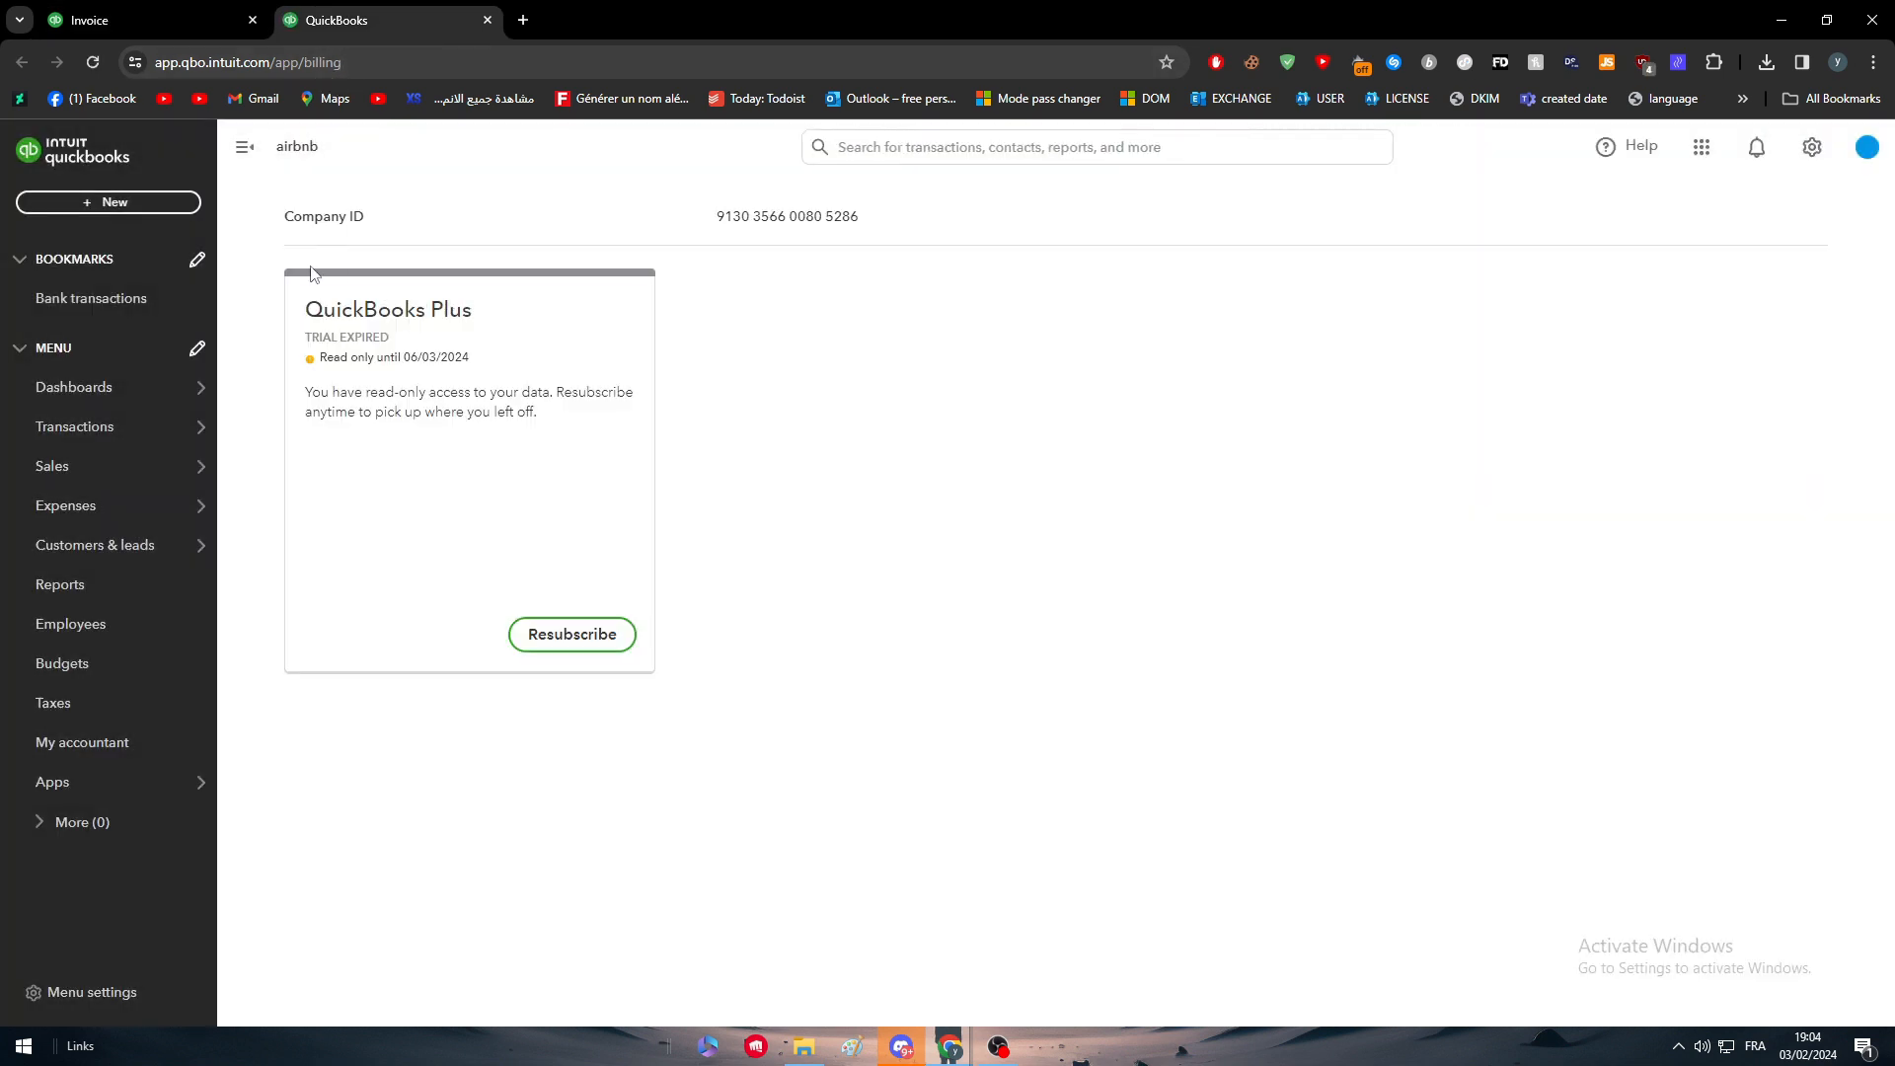
left_click(620, 640)
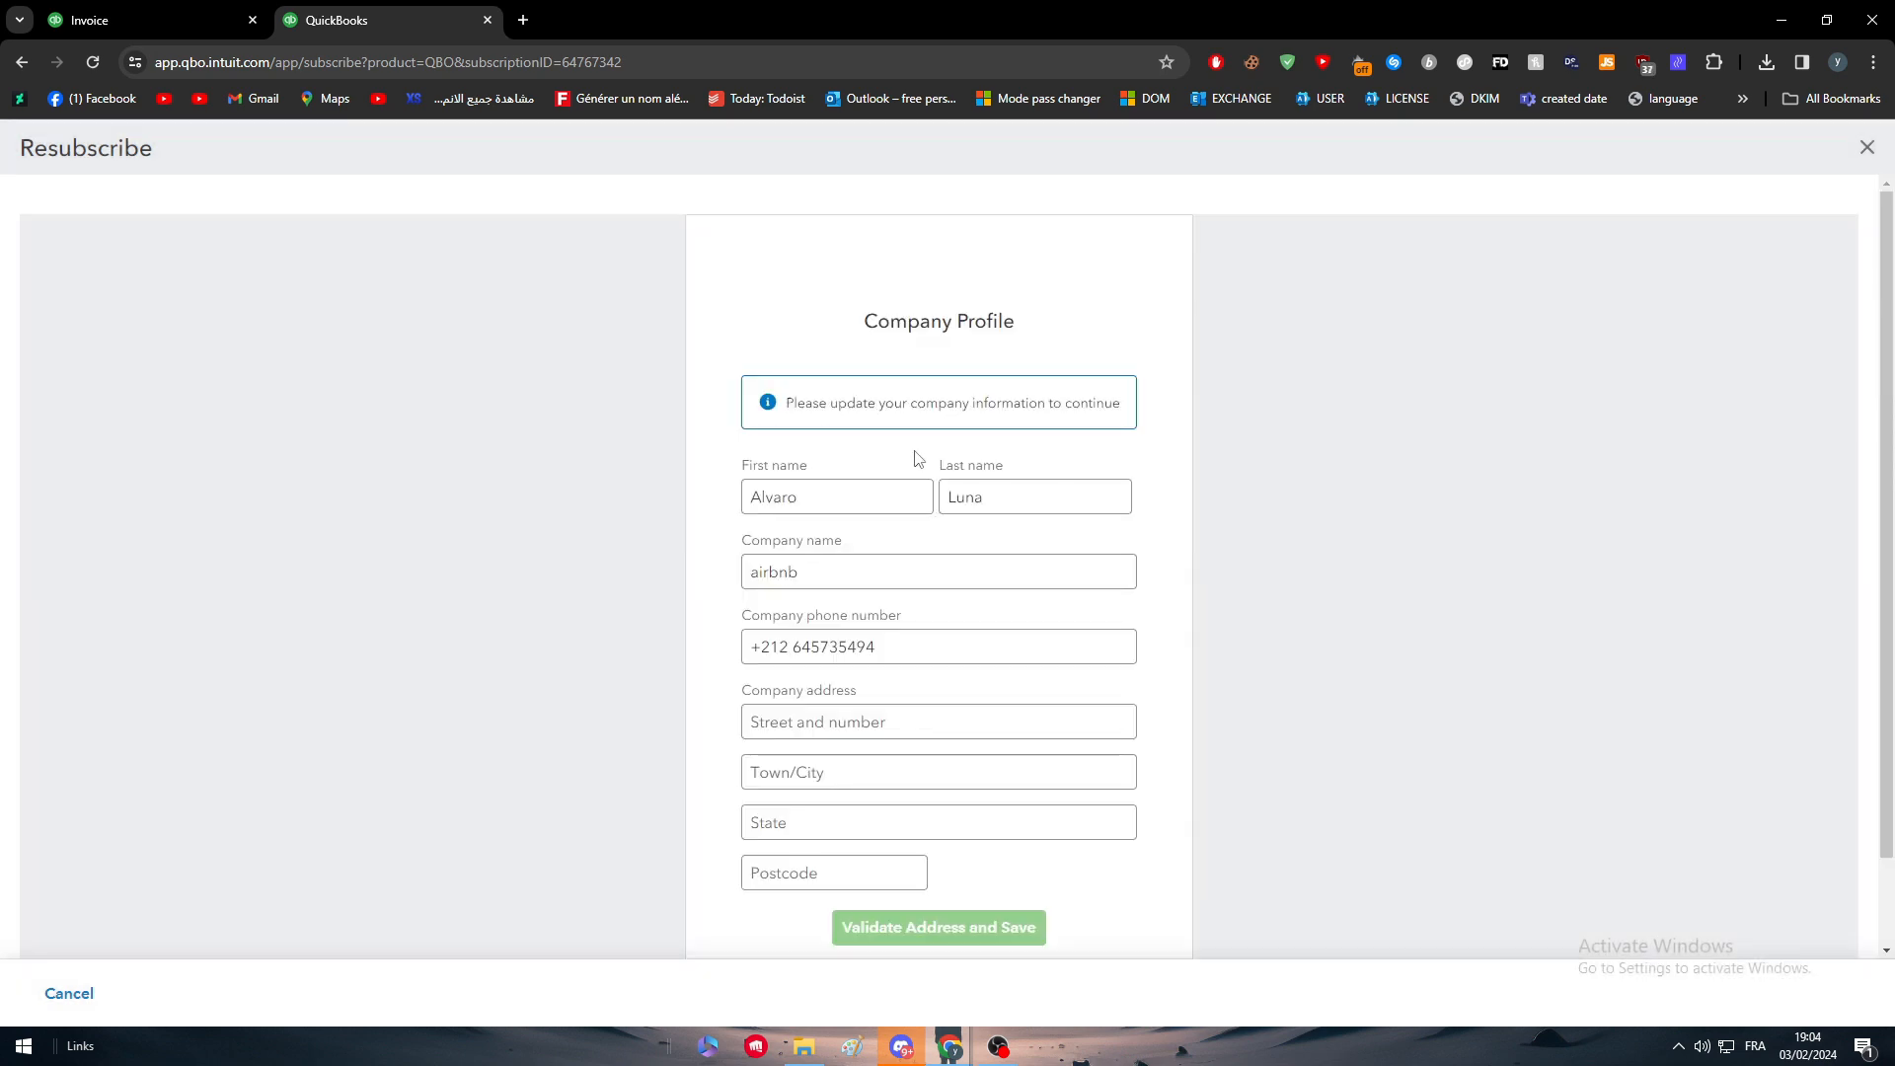
left_click(158, 20)
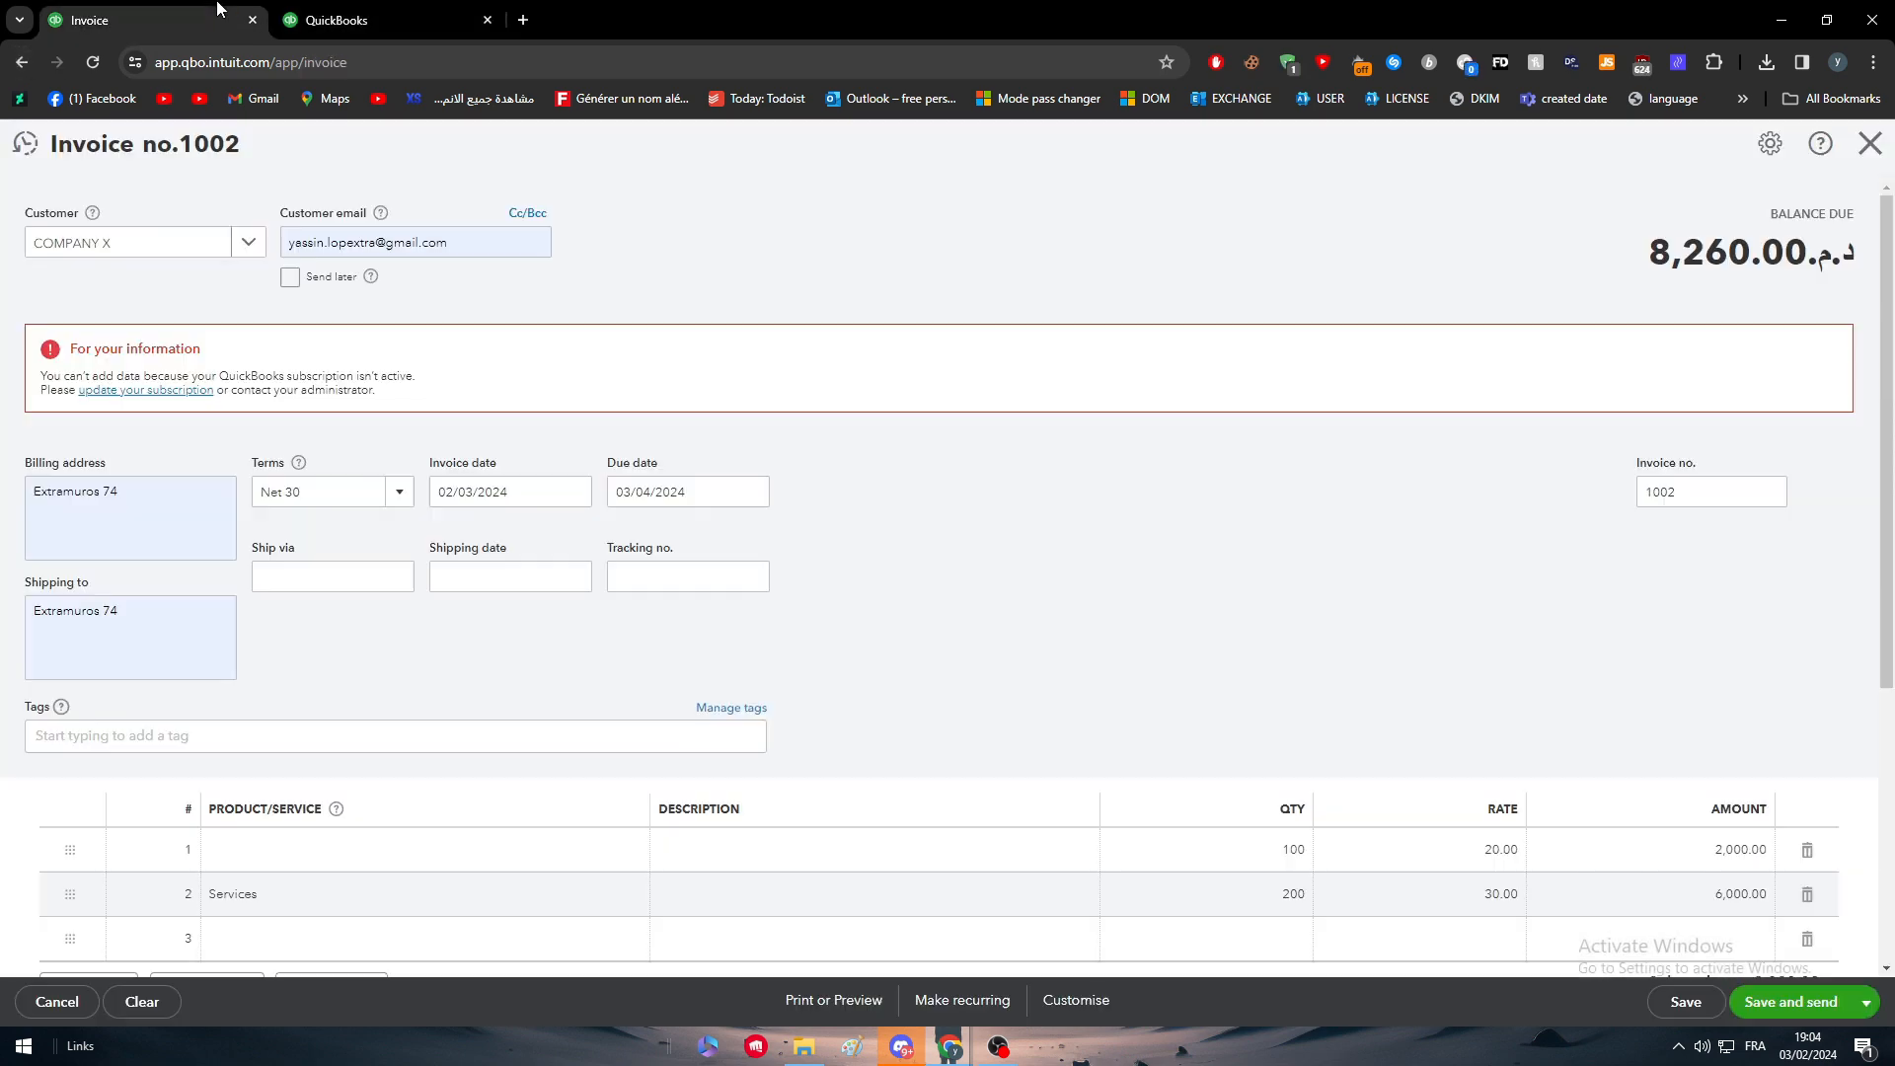
left_click(486, 21)
Step: Leave the COMPANY X invoice without saving it and dismiss the Malwarebytes notification
left_click(1870, 144)
left_click(1049, 599)
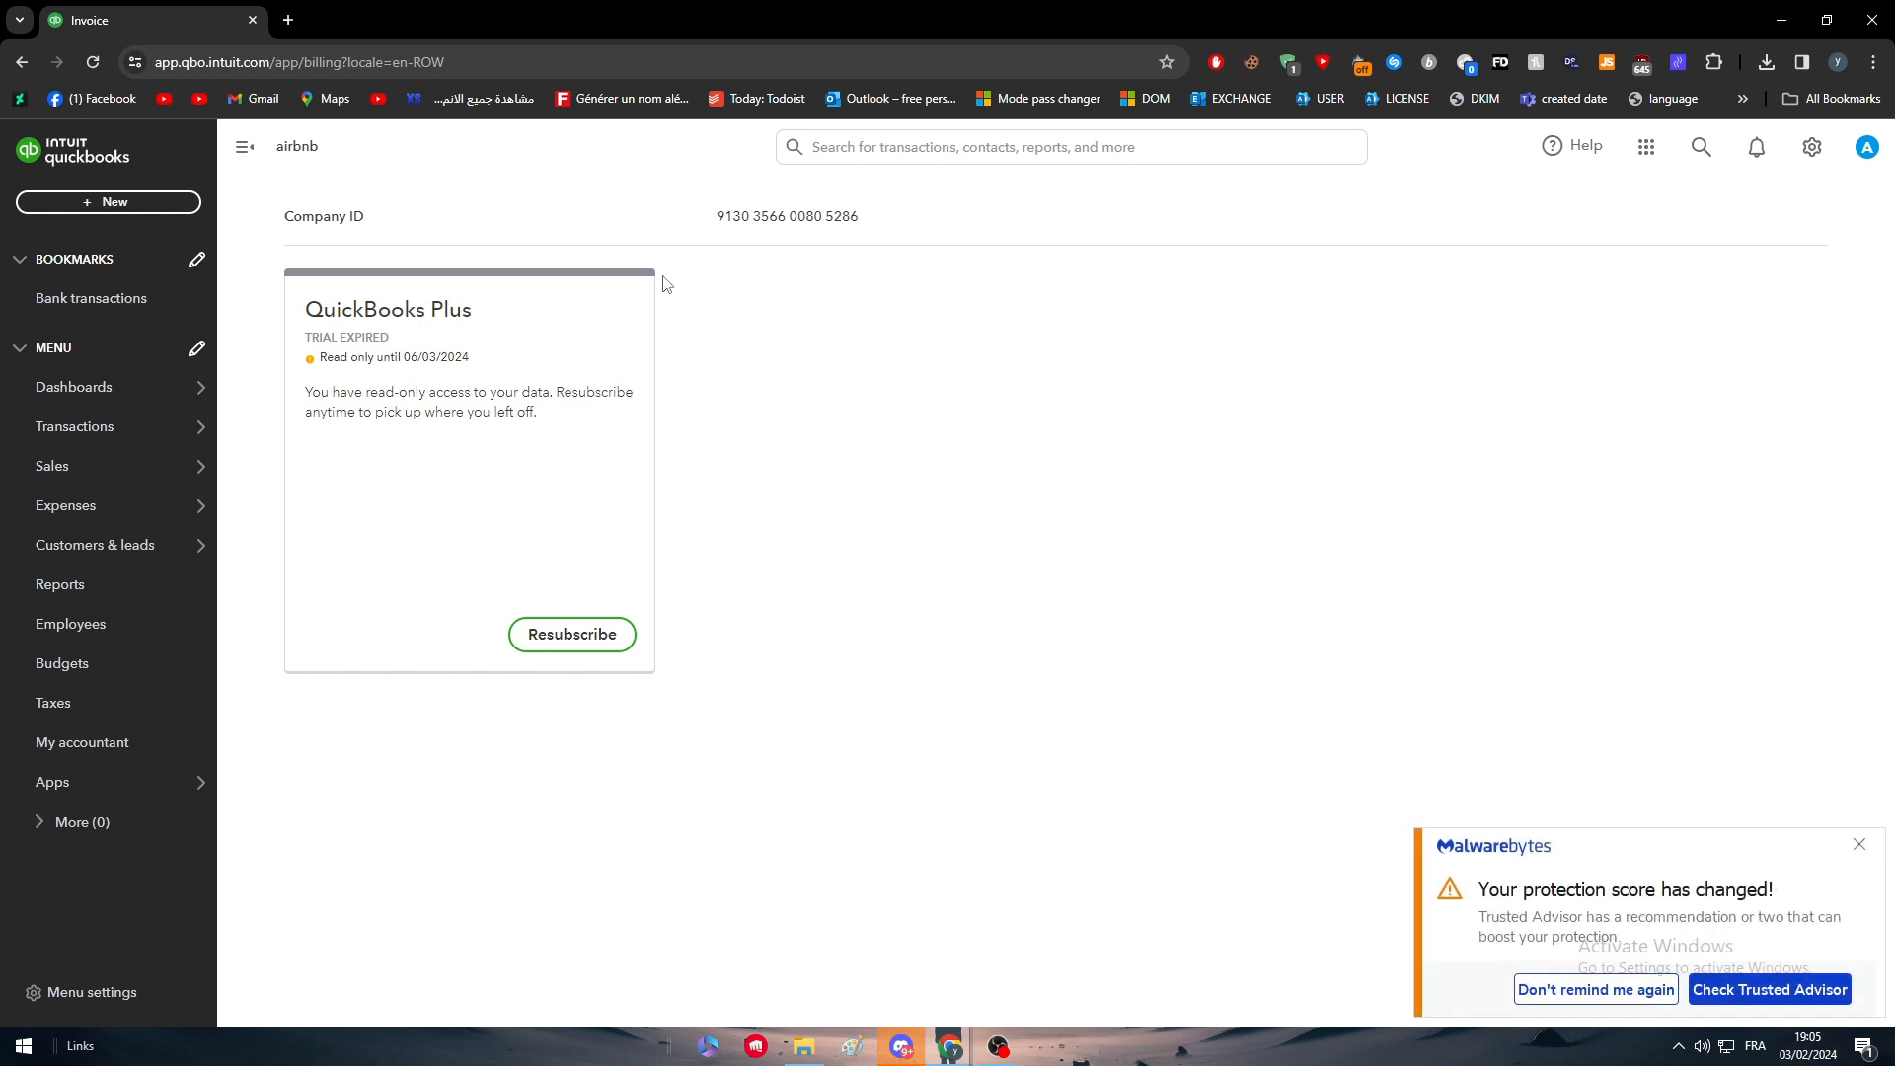
left_click(1865, 845)
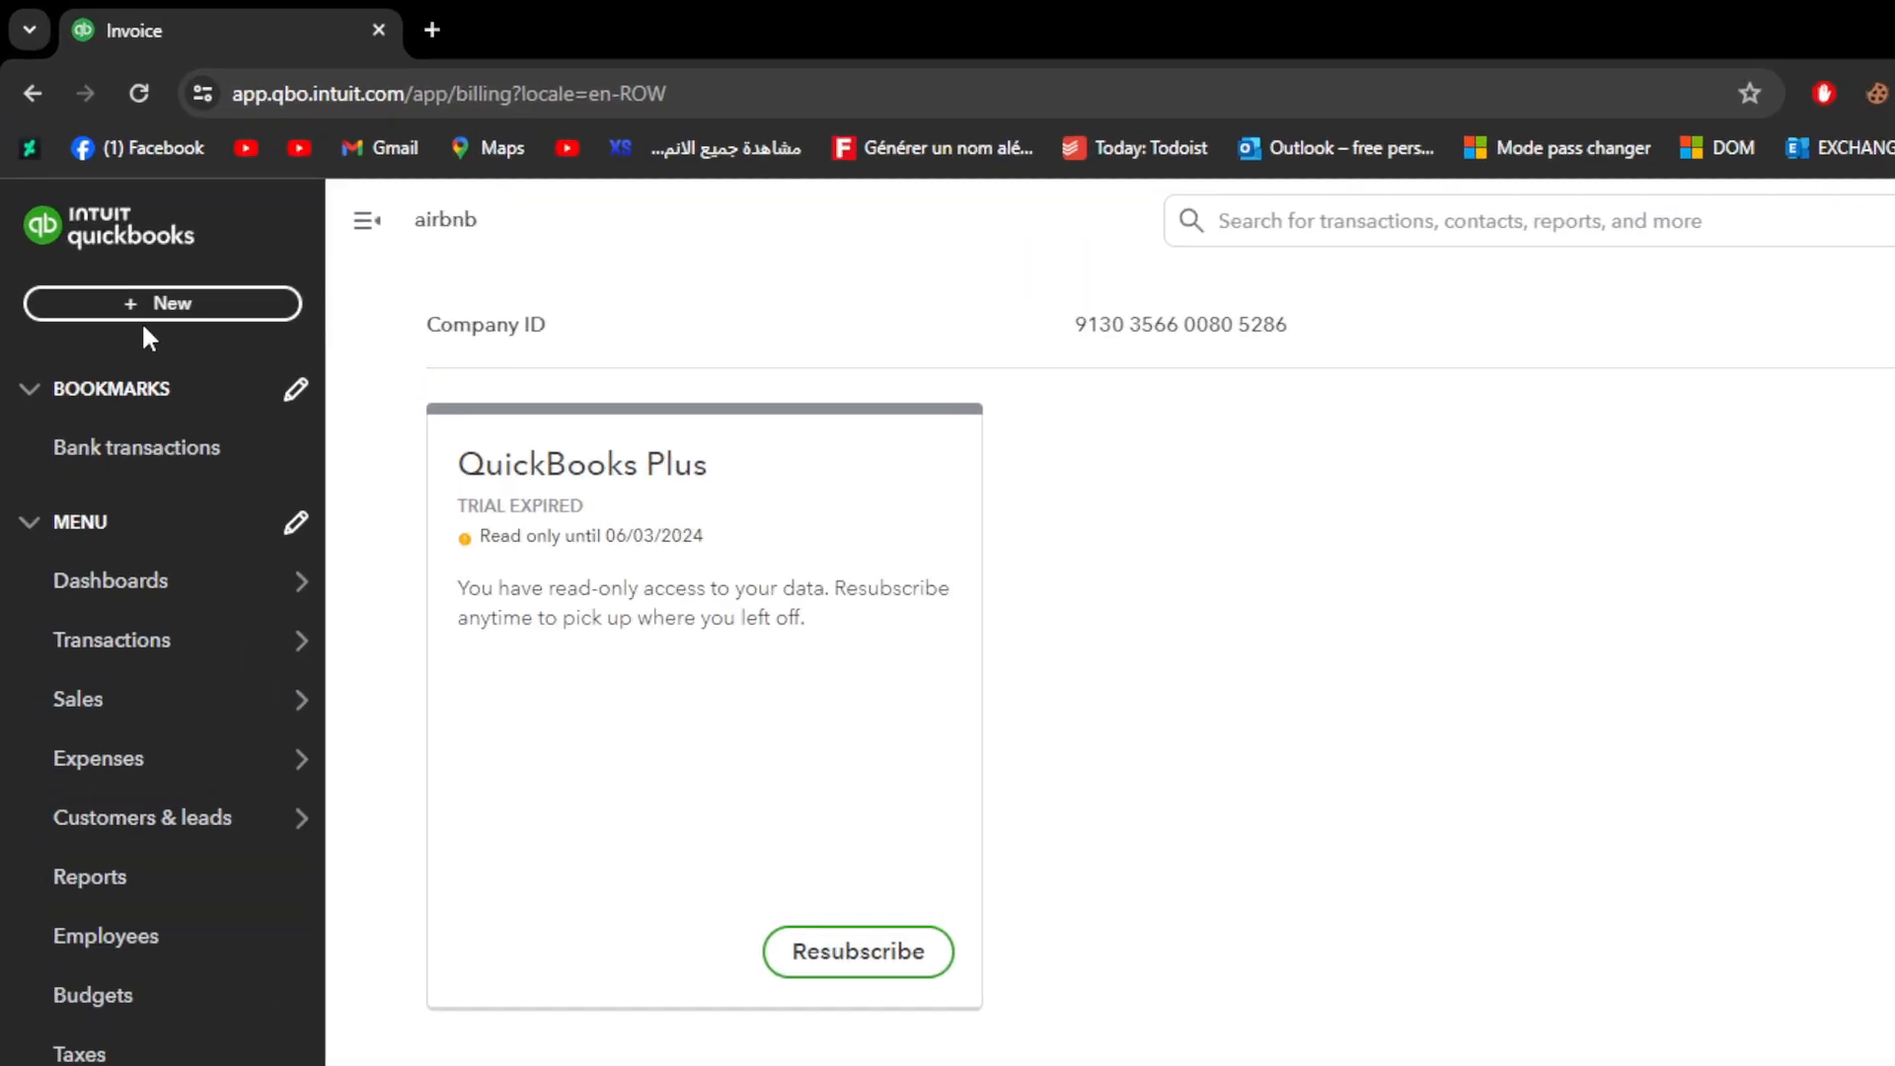
Step: Start a new blank customer invoice and look over its form, including the message and attachment areas
left_click(148, 316)
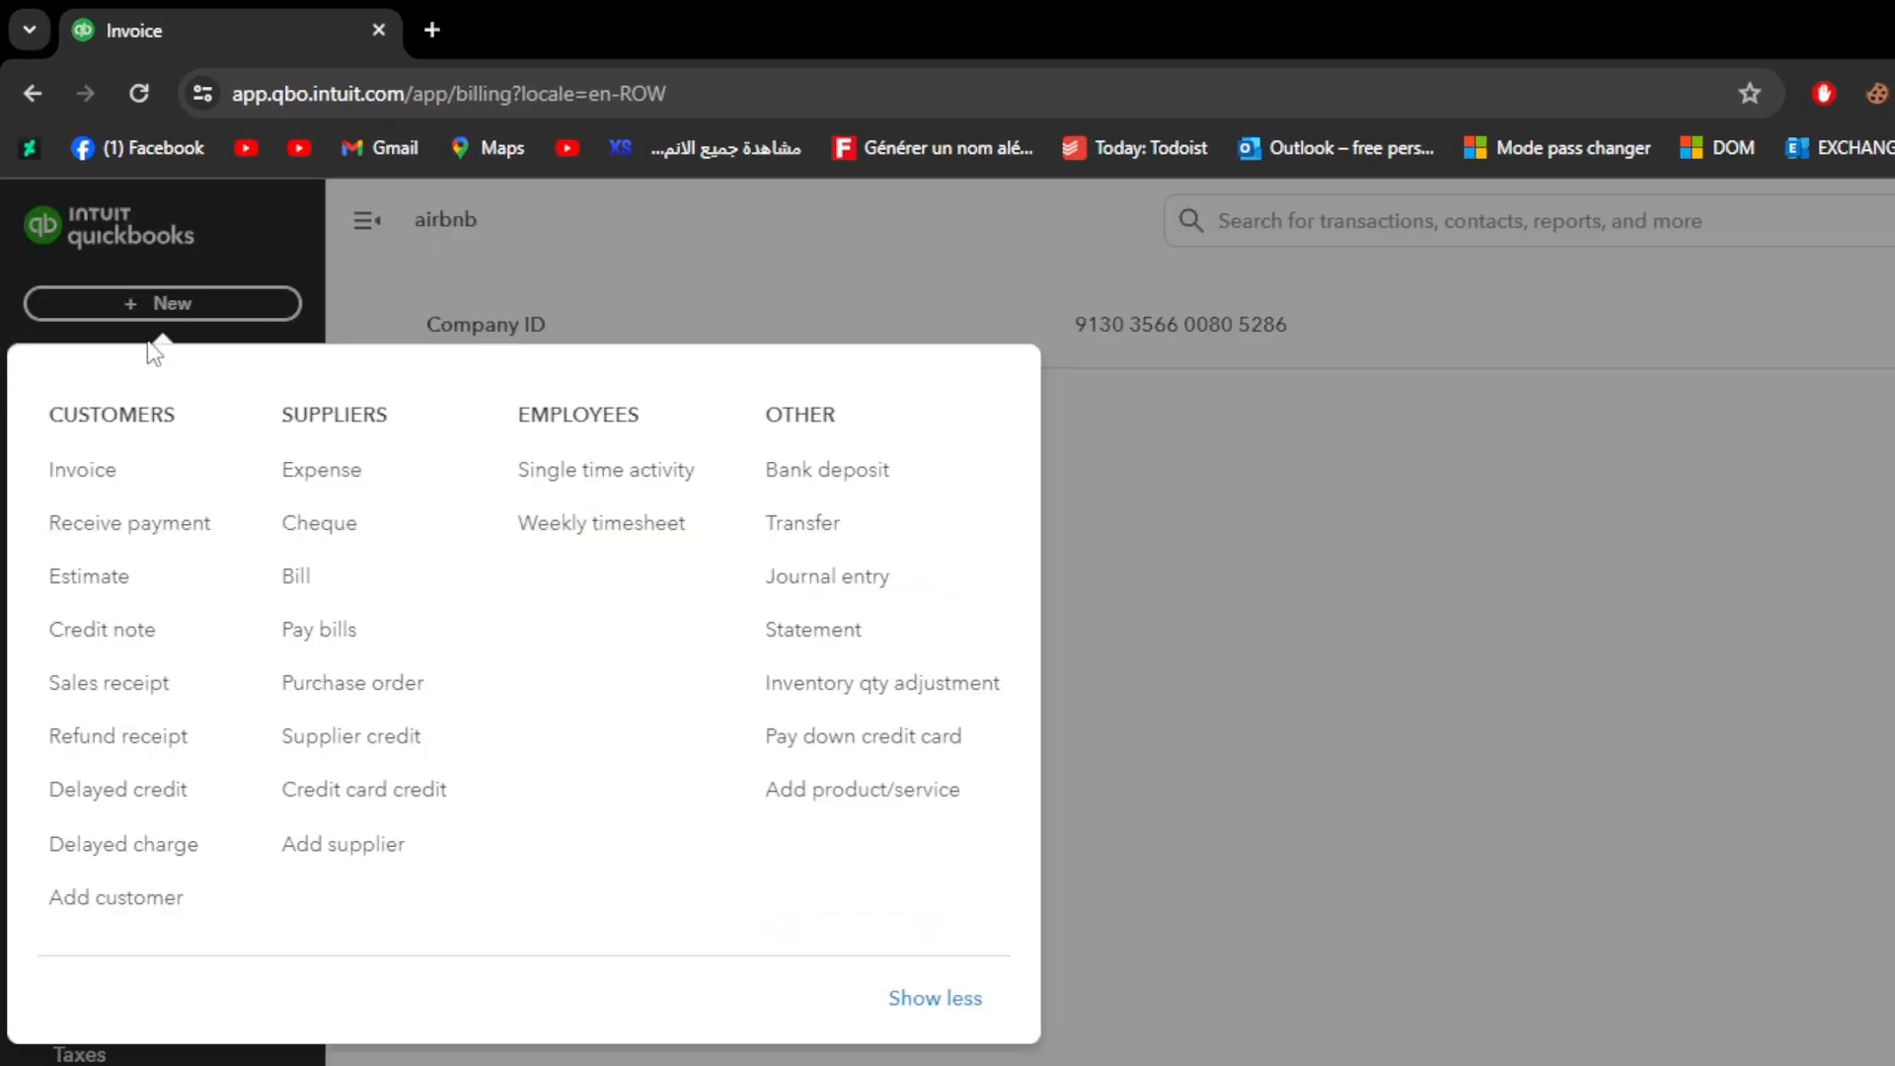
left_click(136, 476)
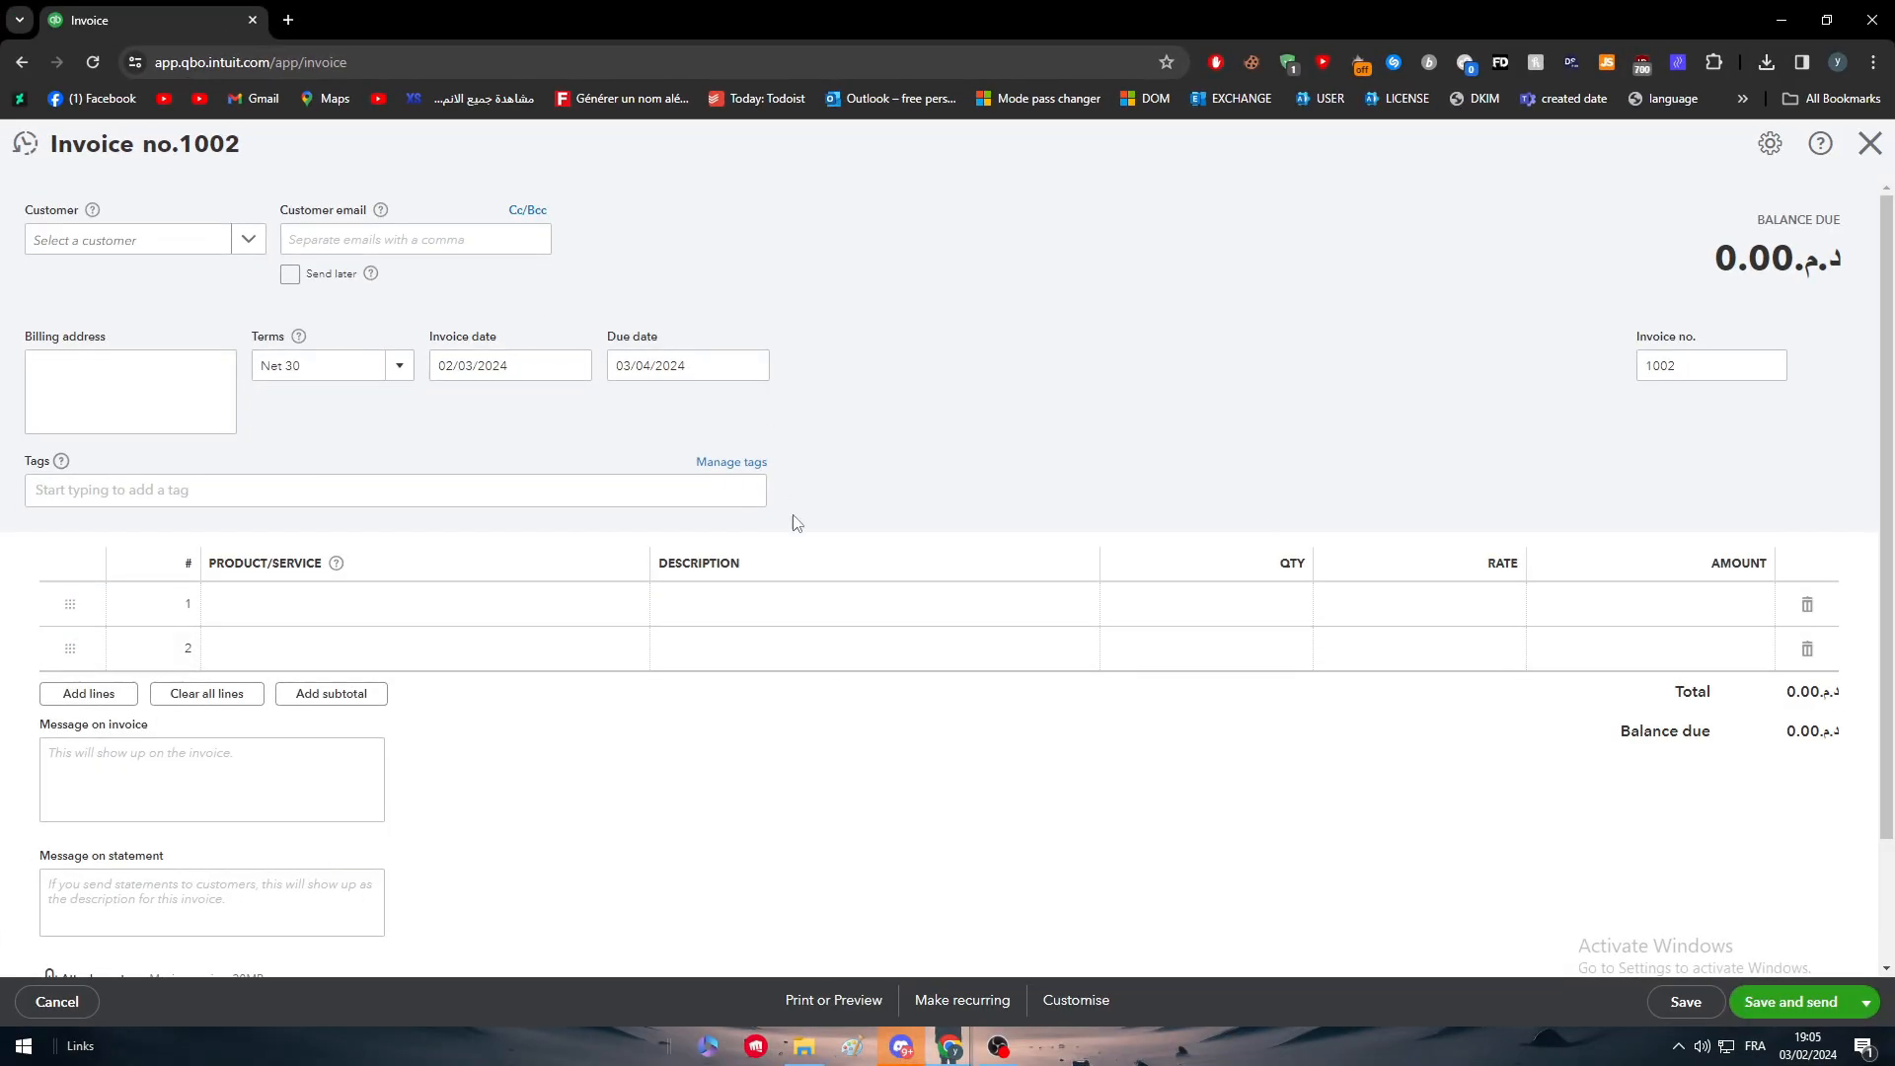
scroll(1042, 746, "down", 2)
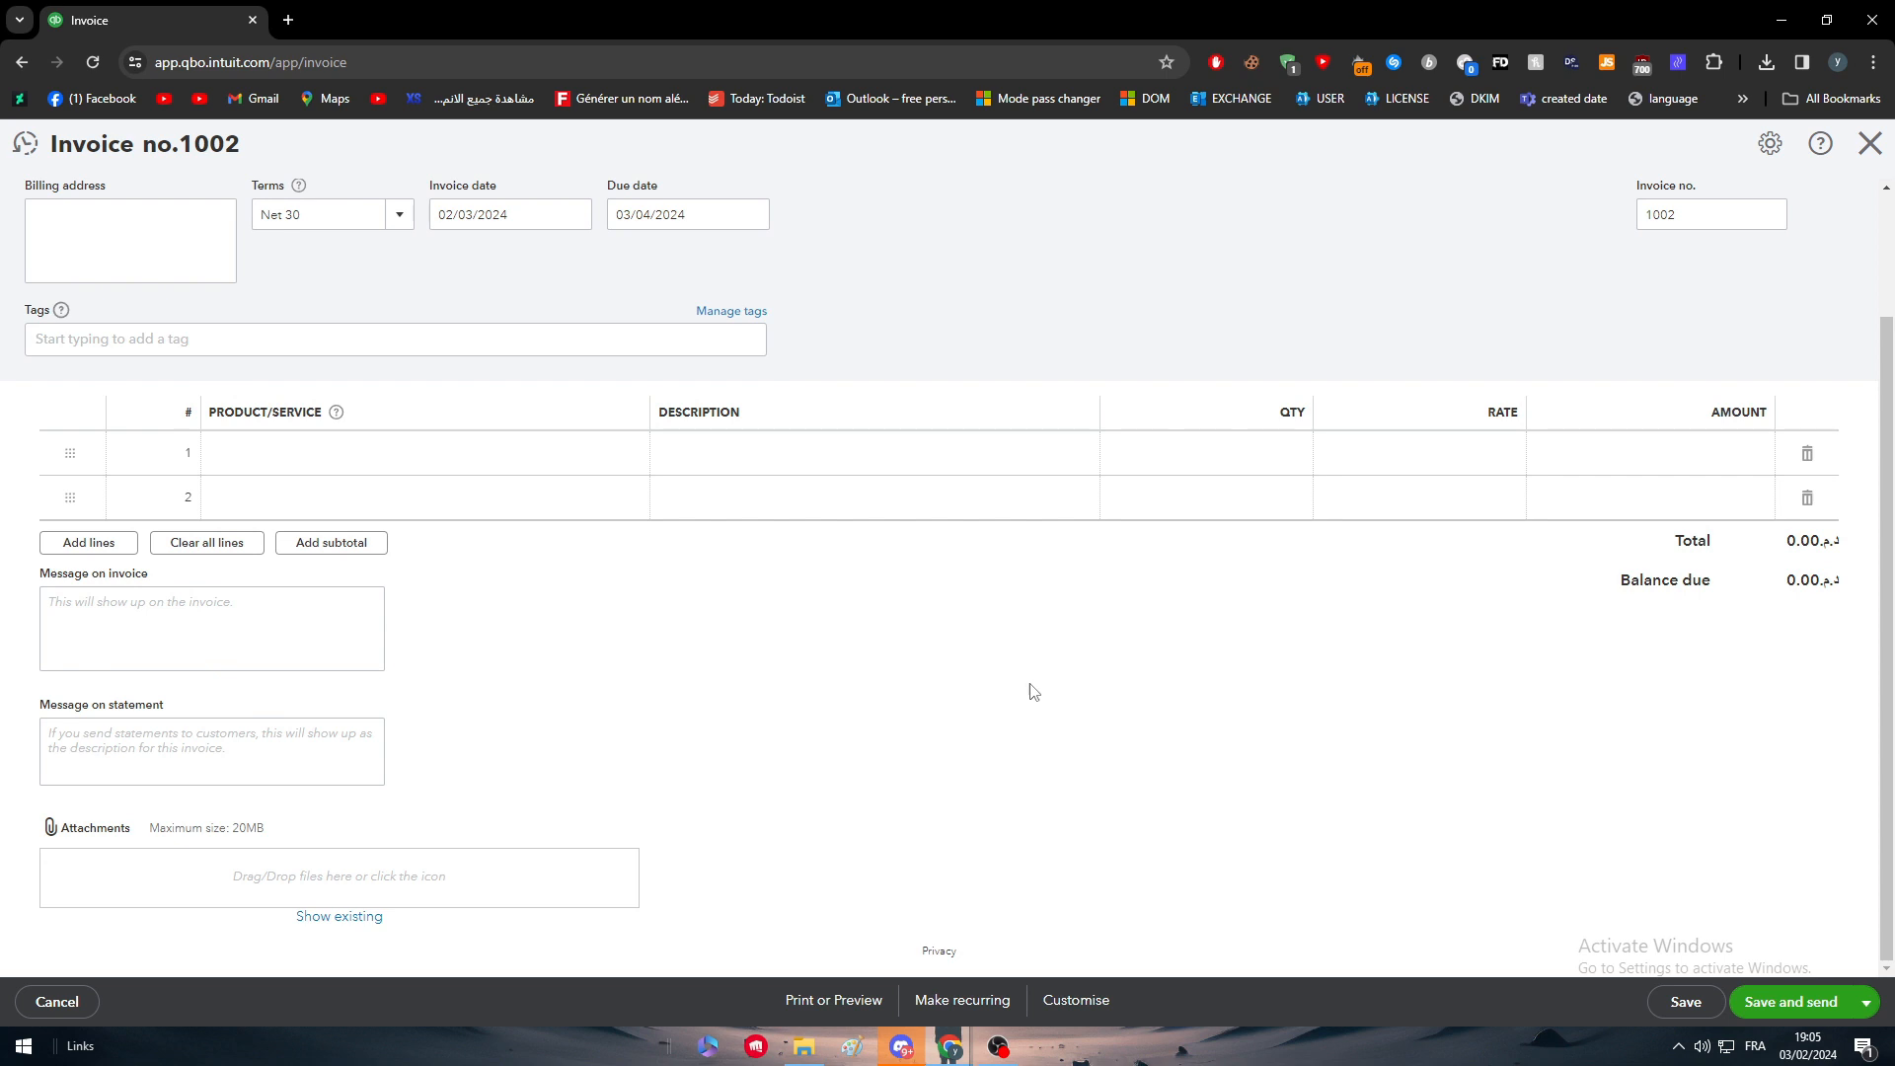
scroll(968, 667, "up", 2)
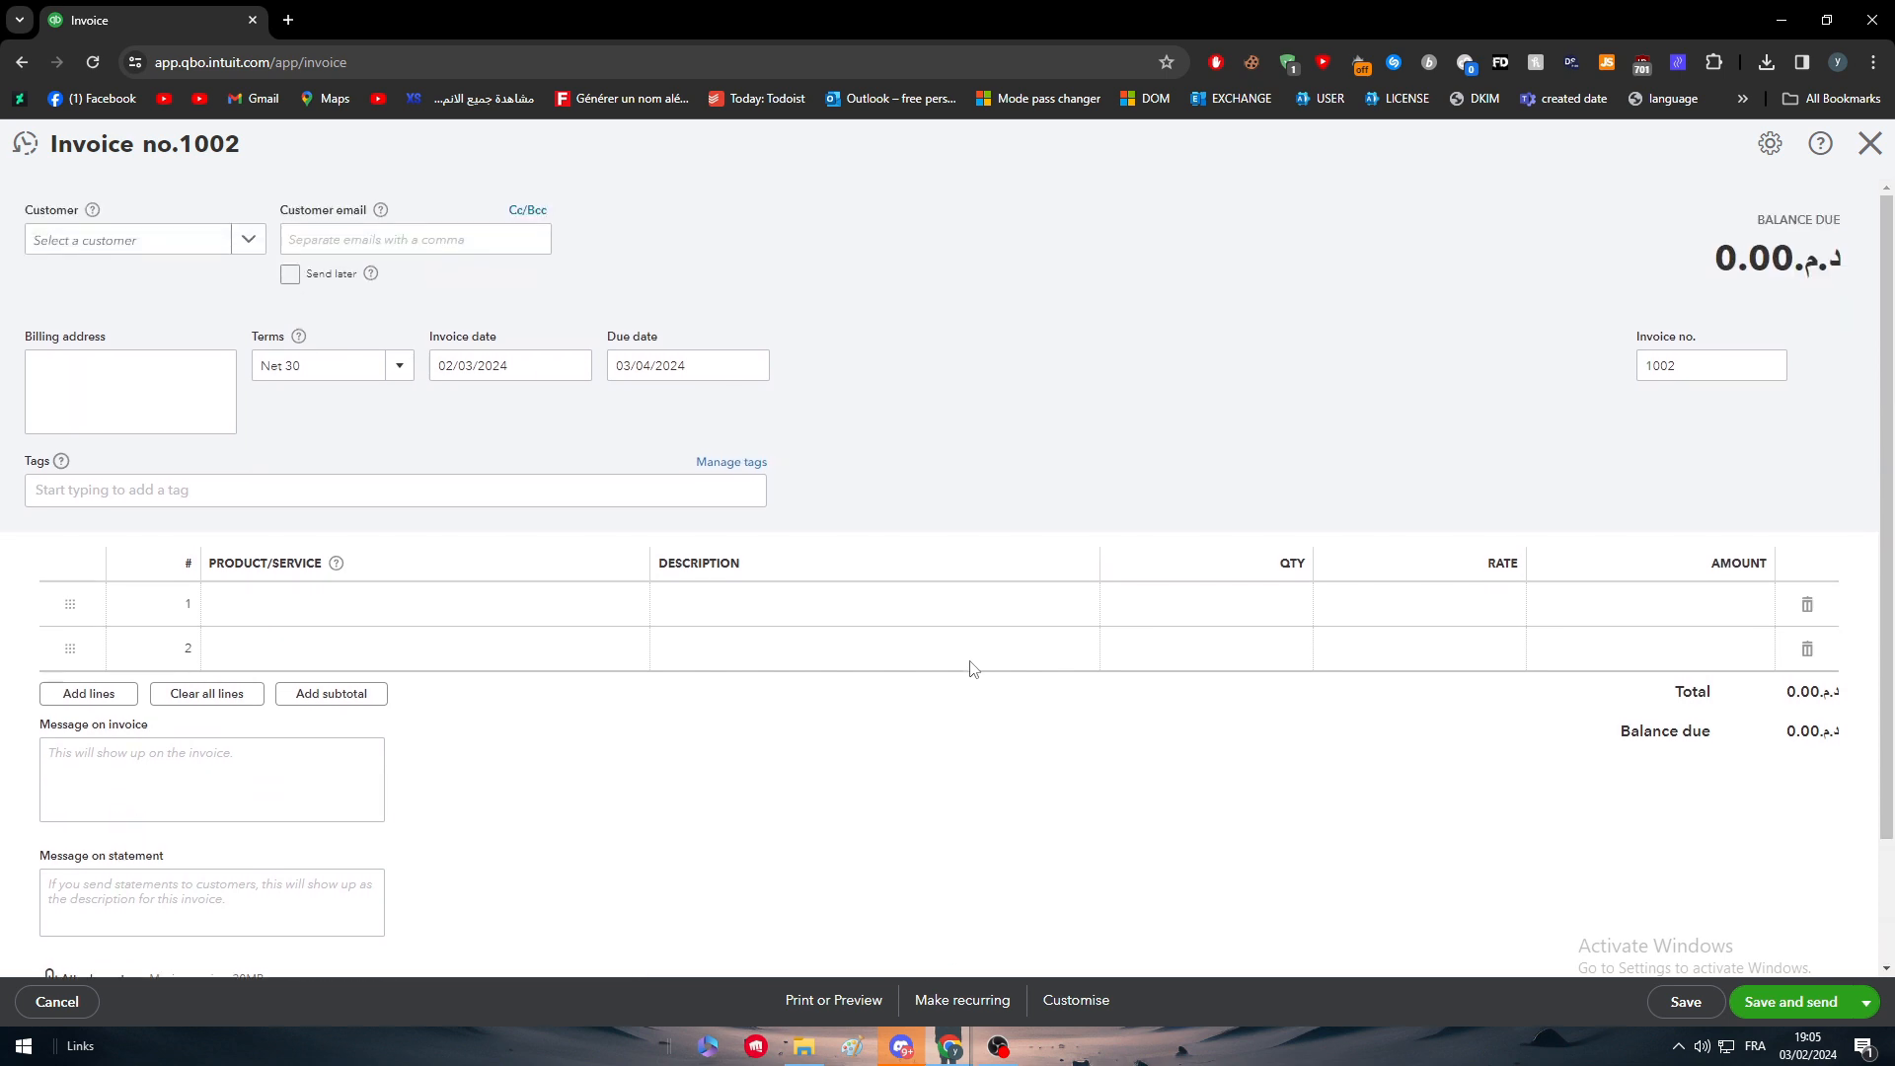